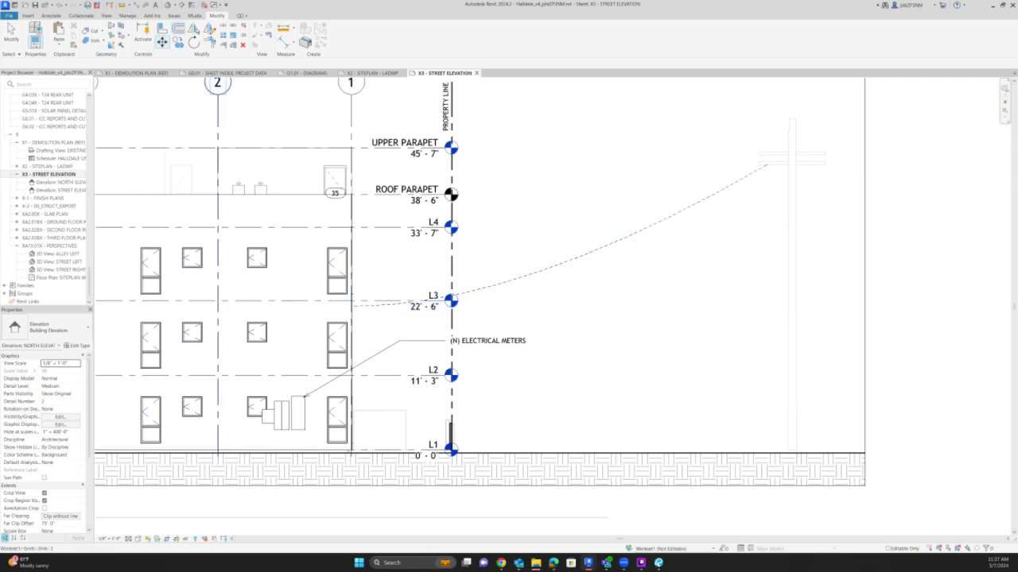
Change the sloped overhead service line's style to solid Medium Lines
{"action": "left_click", "coordinate": [502, 295]}
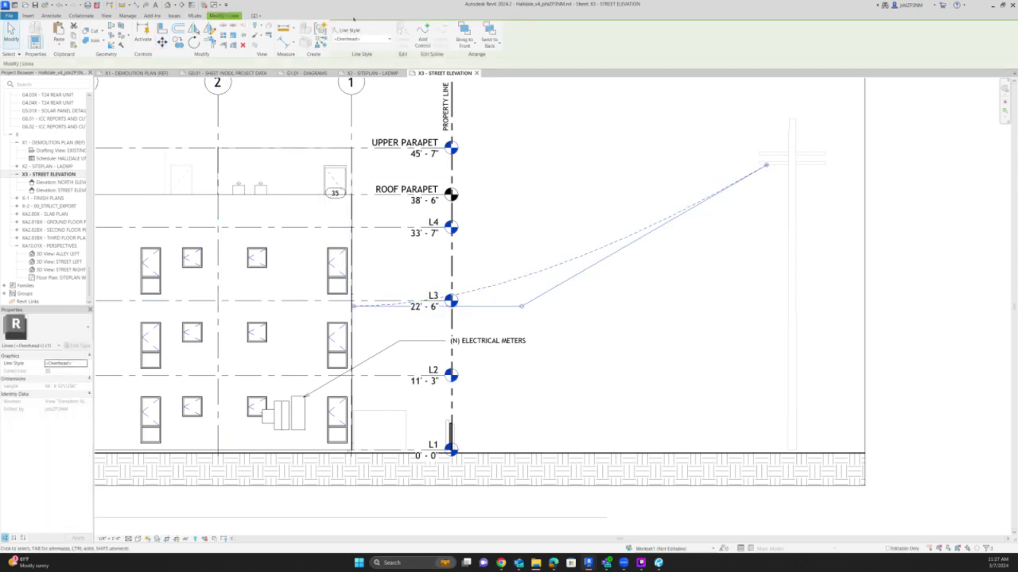
{"action": "left_click", "coordinate": [346, 38]}
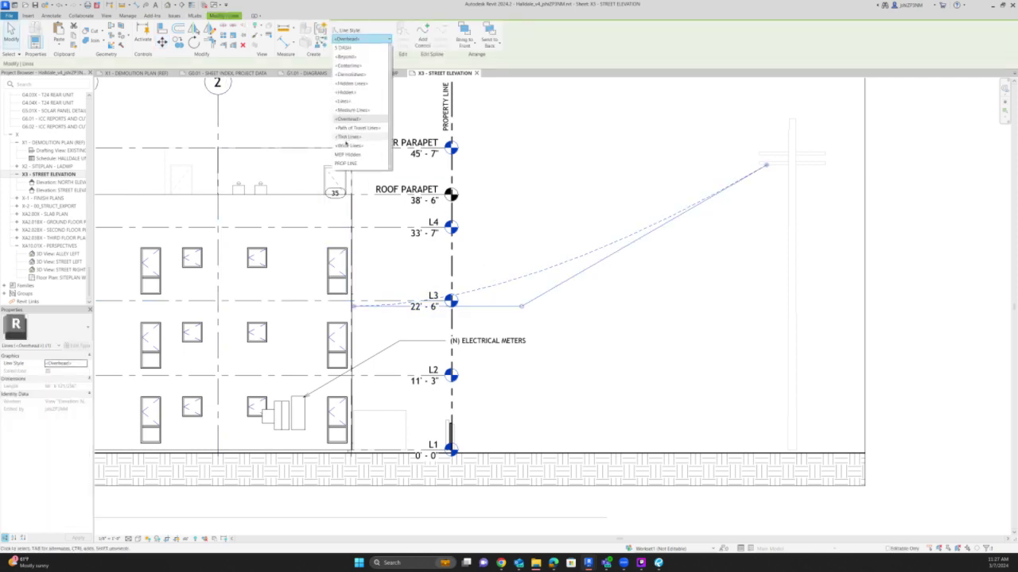
{"action": "left_click", "coordinate": [346, 110]}
{"action": "left_click", "coordinate": [307, 325]}
{"action": "scroll", "coordinate": [322, 316], "scroll_direction": "up", "scroll_amount": 3}
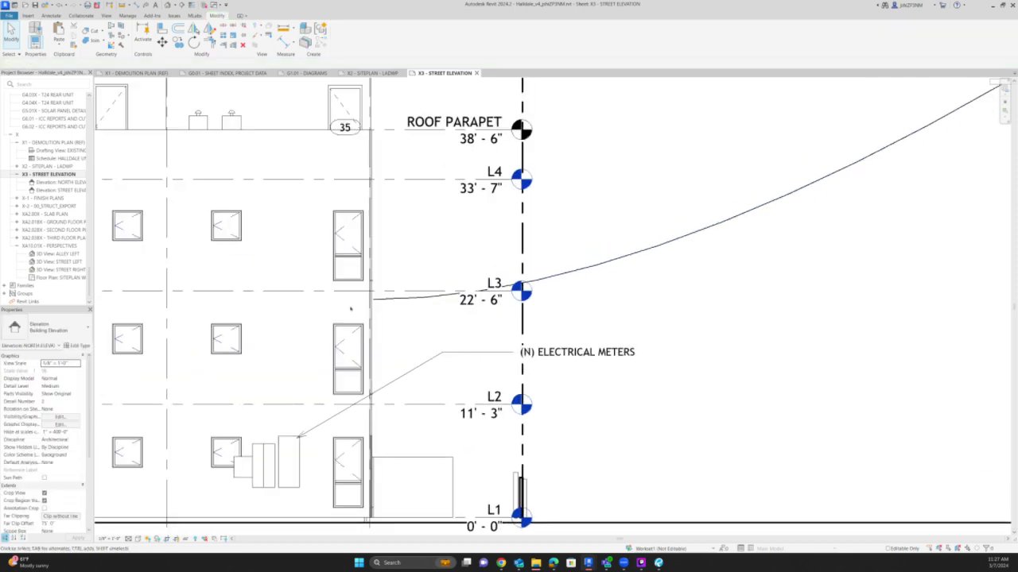
Draw detail lines from the overhead line's end, left past the building edge and down to the meters
{"action": "key", "text": "d"}
{"action": "key", "text": "l"}
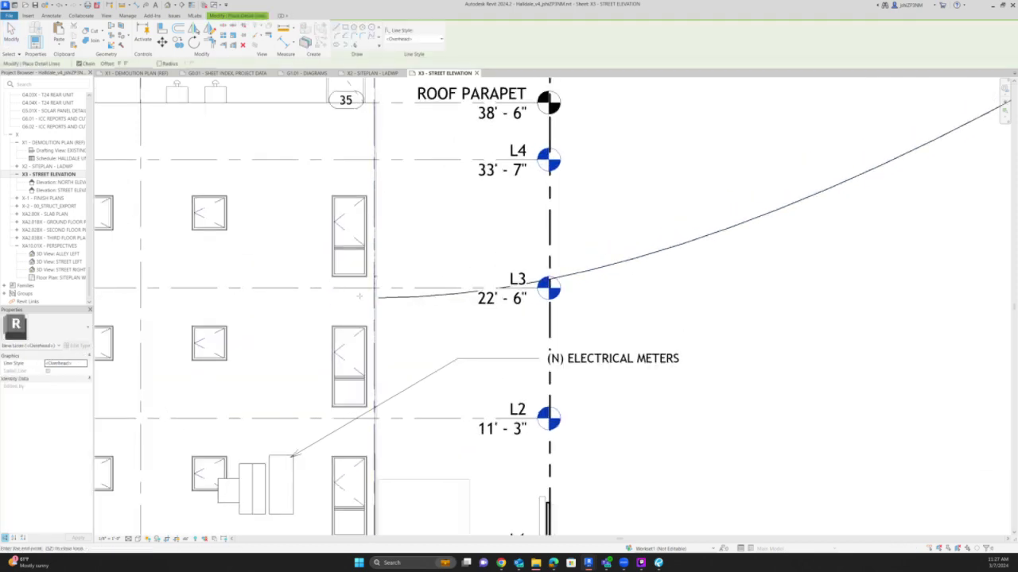
{"action": "left_click", "coordinate": [377, 298]}
{"action": "left_click", "coordinate": [285, 299]}
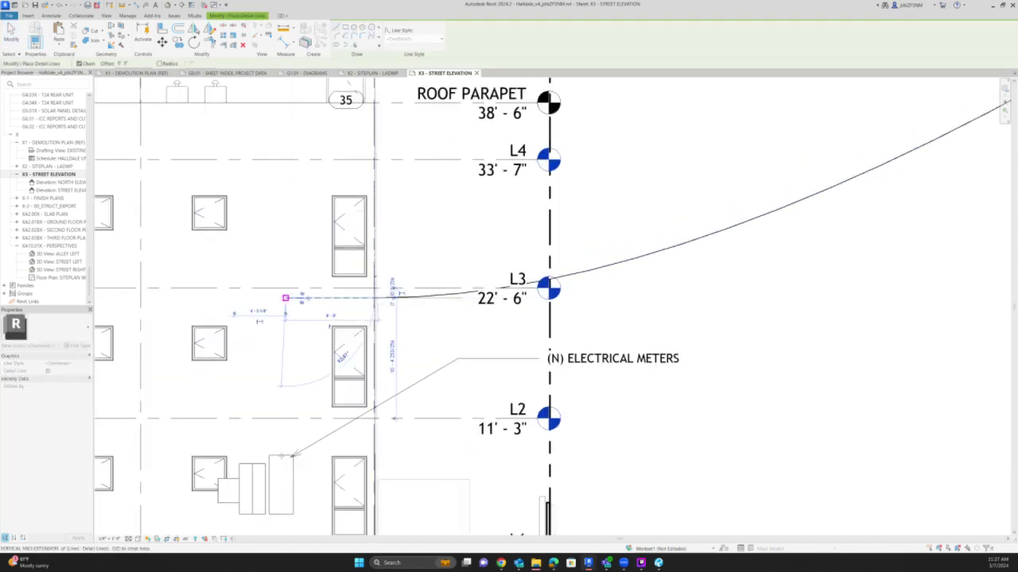
{"action": "left_click", "coordinate": [285, 454]}
{"action": "key", "text": "Escape"}
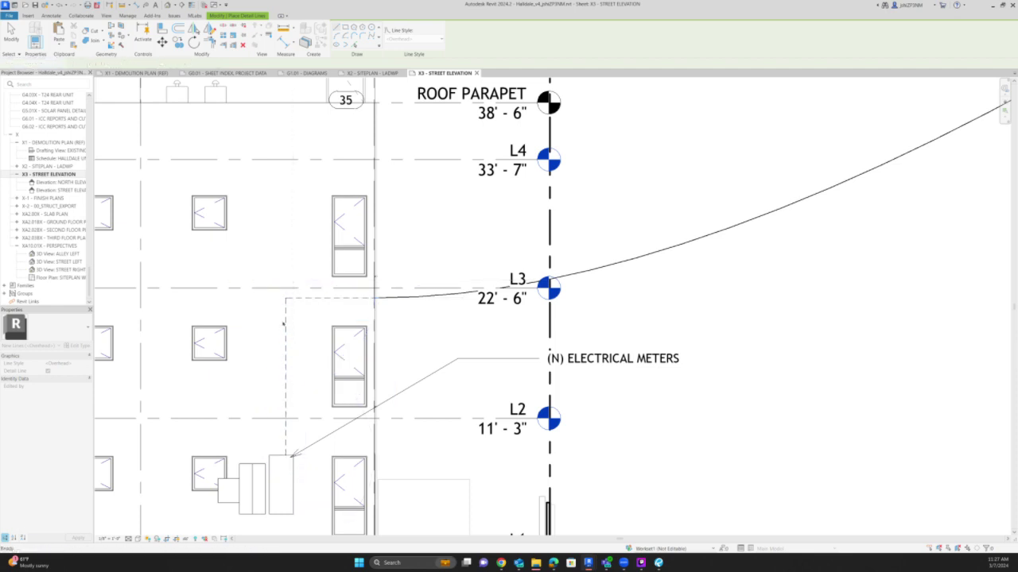
{"action": "key", "text": "Escape"}
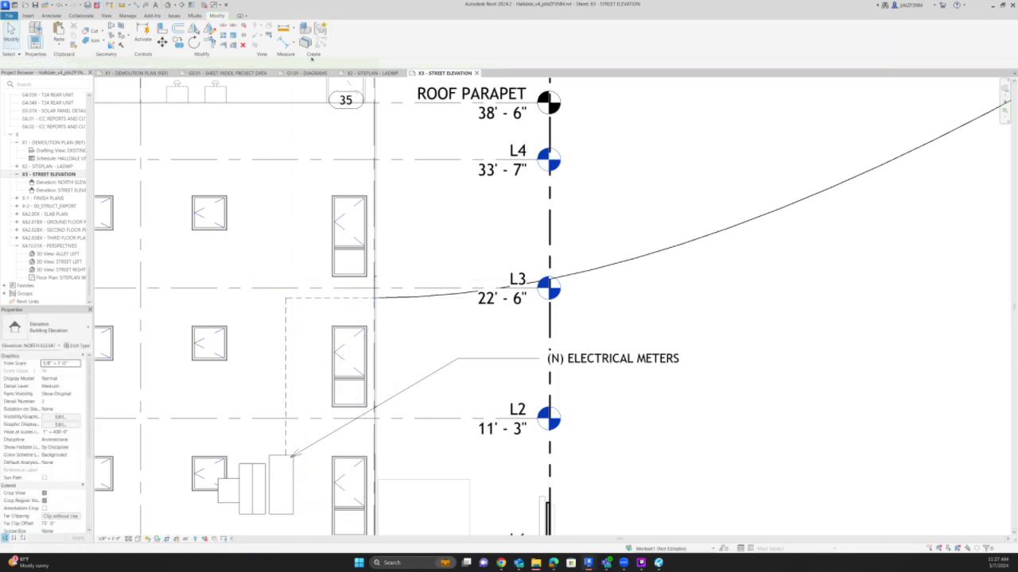
Round the corner between the new detail lines with a fillet arc
{"action": "key", "text": "d"}
{"action": "key", "text": "l"}
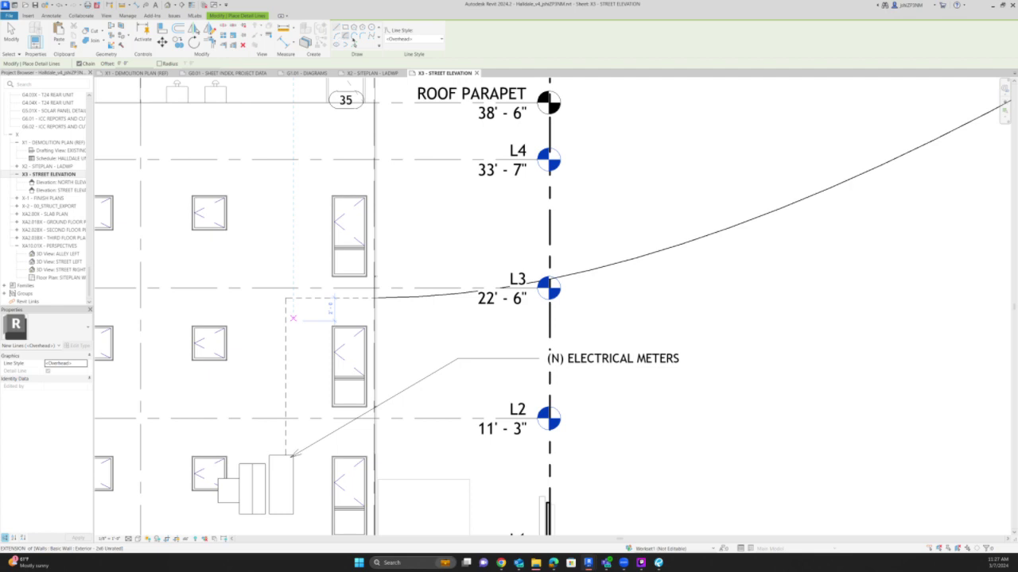
{"action": "left_click", "coordinate": [367, 36]}
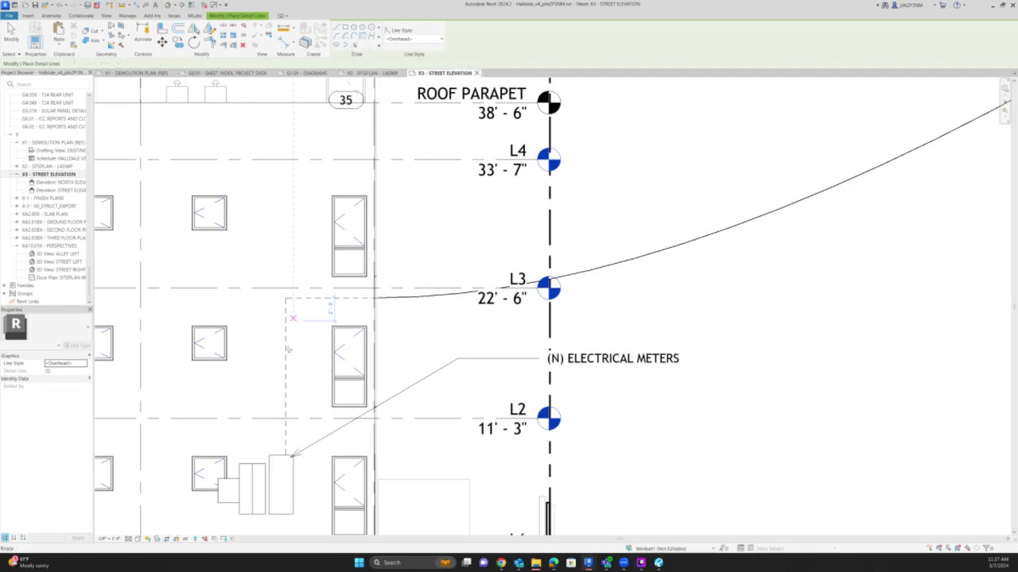
{"action": "left_click", "coordinate": [298, 299]}
{"action": "scroll", "coordinate": [294, 301], "scroll_direction": "up", "scroll_amount": 3}
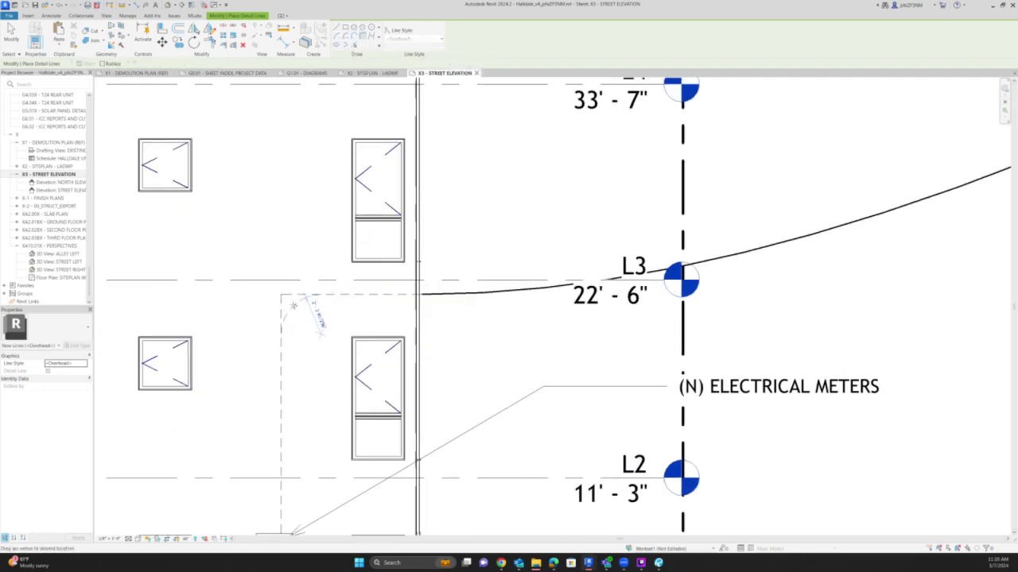
{"action": "left_click", "coordinate": [338, 301]}
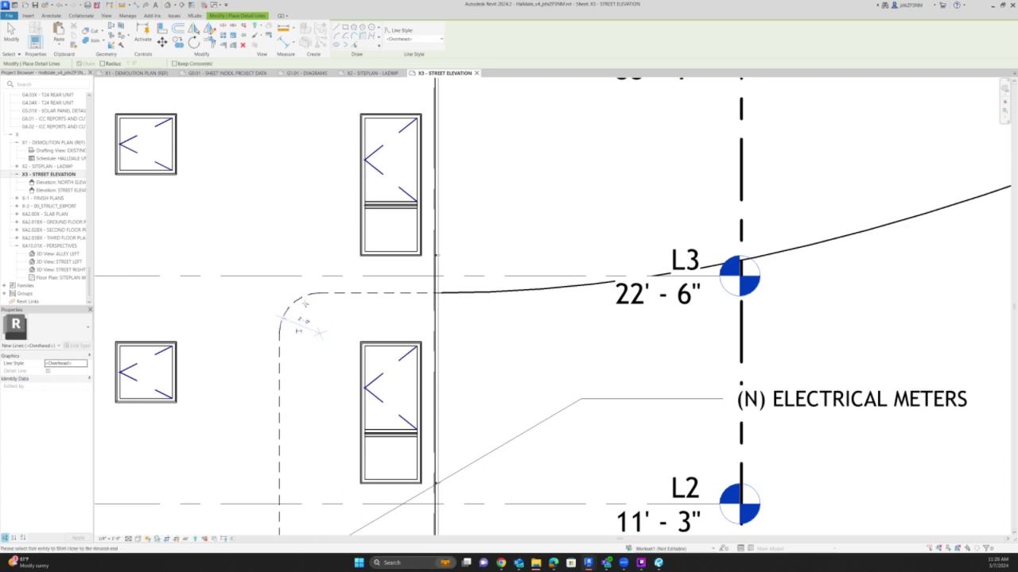
{"action": "key", "text": "Escape"}
{"action": "key", "text": "Escape"}
Set the new chain of detail lines to the solid <Lines> style
{"action": "key", "text": "Tab"}
{"action": "left_click", "coordinate": [340, 297]}
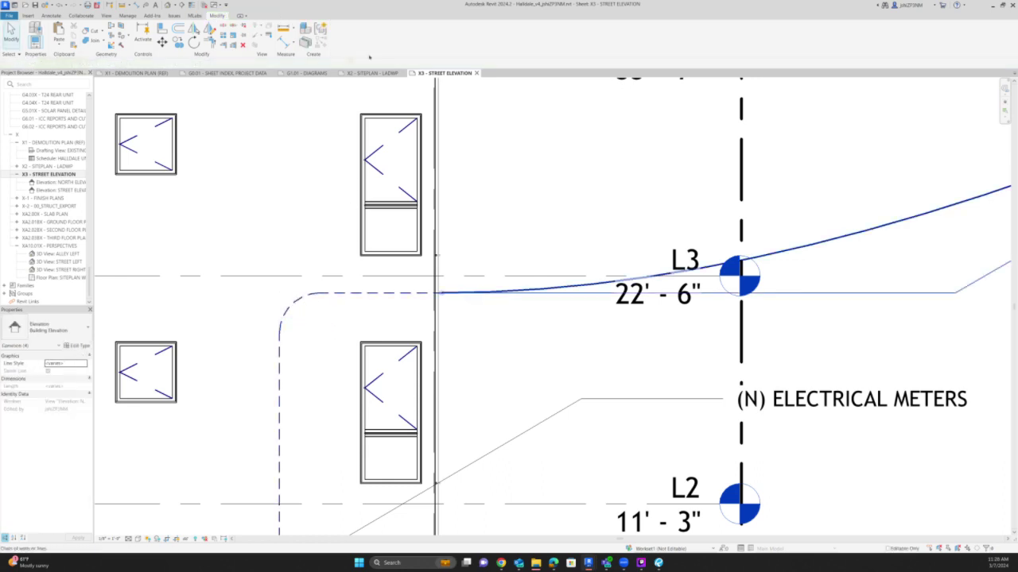
{"action": "left_click", "coordinate": [369, 39]}
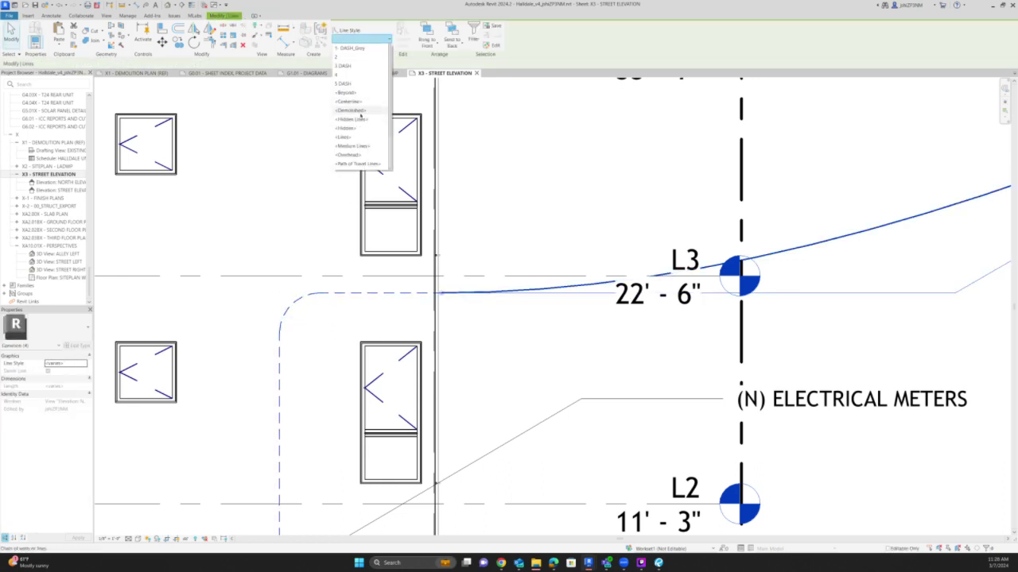
{"action": "left_click", "coordinate": [344, 137]}
{"action": "left_click", "coordinate": [513, 221]}
{"action": "scroll", "coordinate": [514, 224], "scroll_direction": "down", "scroll_amount": 2}
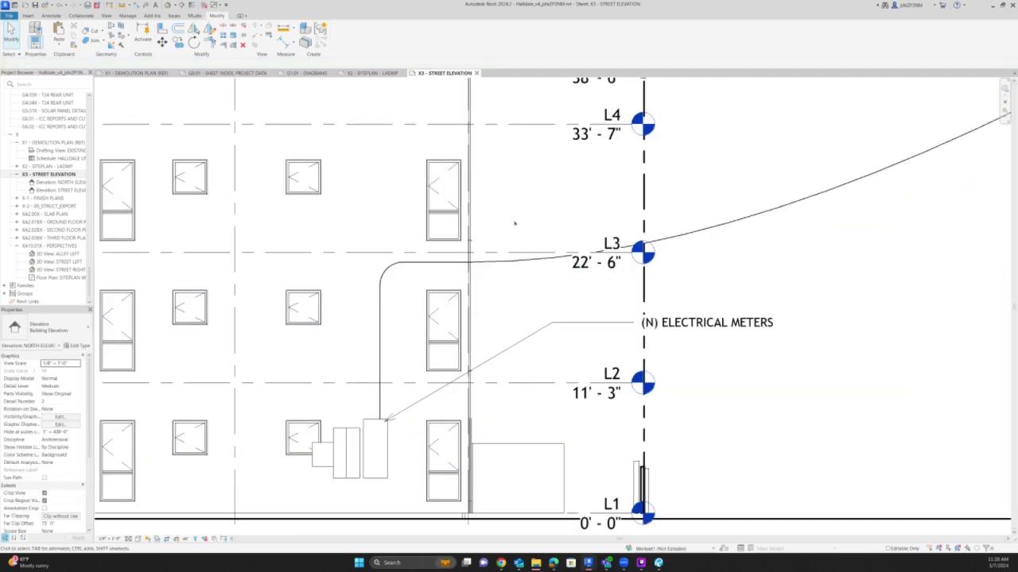
Shift the (N) ELECTRICAL METERS note right and lengthen its leader toward the meters
{"action": "scroll", "coordinate": [514, 224], "scroll_direction": "down", "scroll_amount": 2}
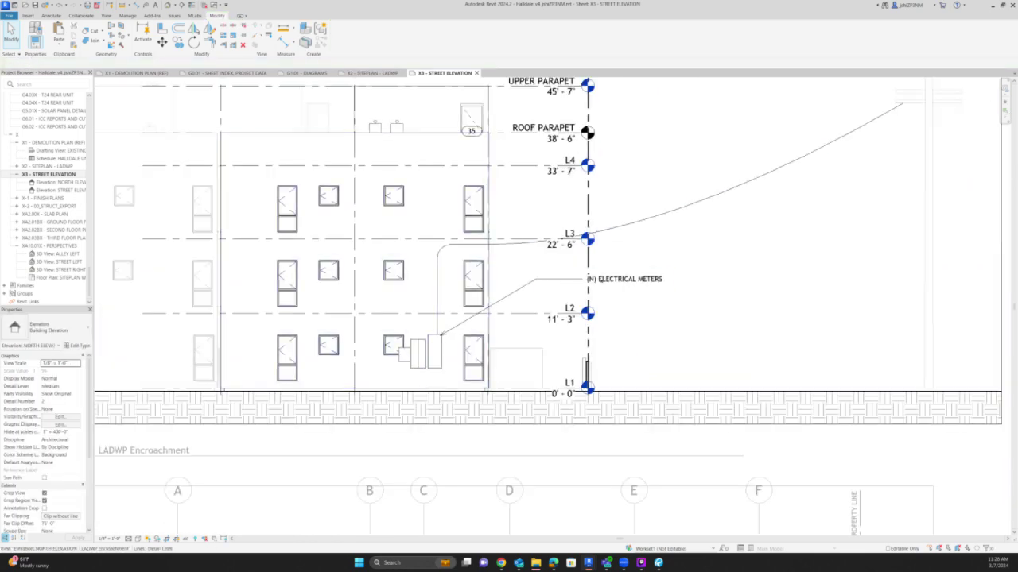
{"action": "scroll", "coordinate": [598, 279], "scroll_direction": "down", "scroll_amount": 2}
{"action": "left_click", "coordinate": [584, 275]}
{"action": "left_click_drag", "start_coordinate": [584, 276], "coordinate": [616, 270]}
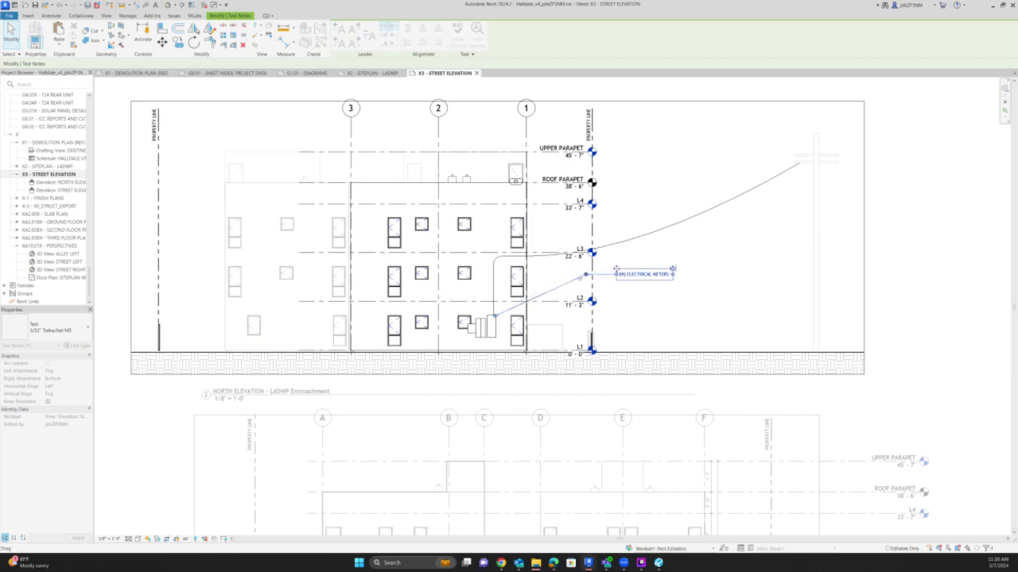
{"action": "middle_click_drag", "start_coordinate": [544, 366], "coordinate": [404, 469]}
Ctrl-drag a copy of the meters note above the original
{"action": "scroll", "coordinate": [566, 355], "scroll_direction": "up", "scroll_amount": 2}
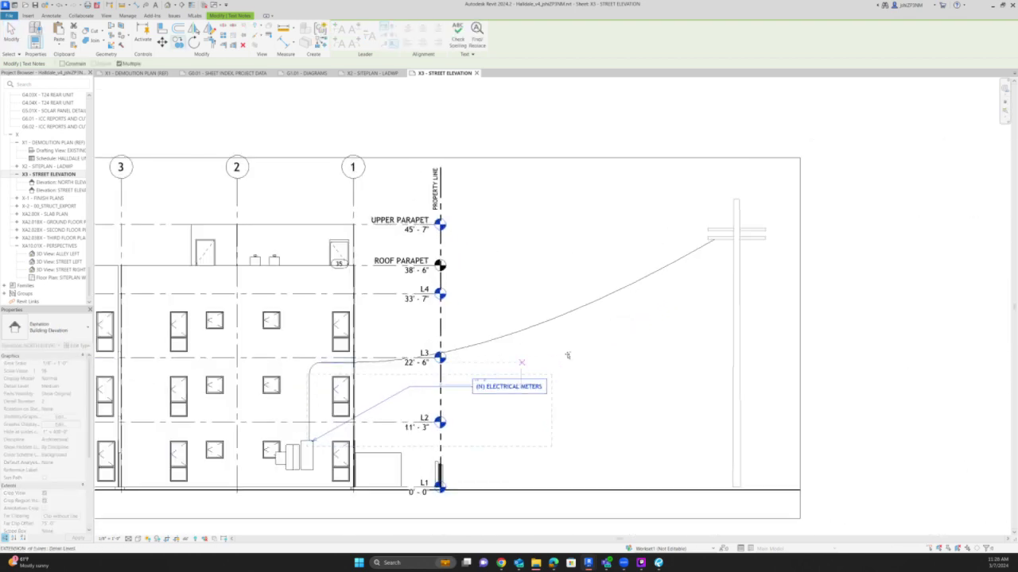
{"action": "left_click_drag", "start_coordinate": [567, 355], "coordinate": [522, 350], "text": "ctrl"}
{"action": "left_click", "coordinate": [522, 343]}
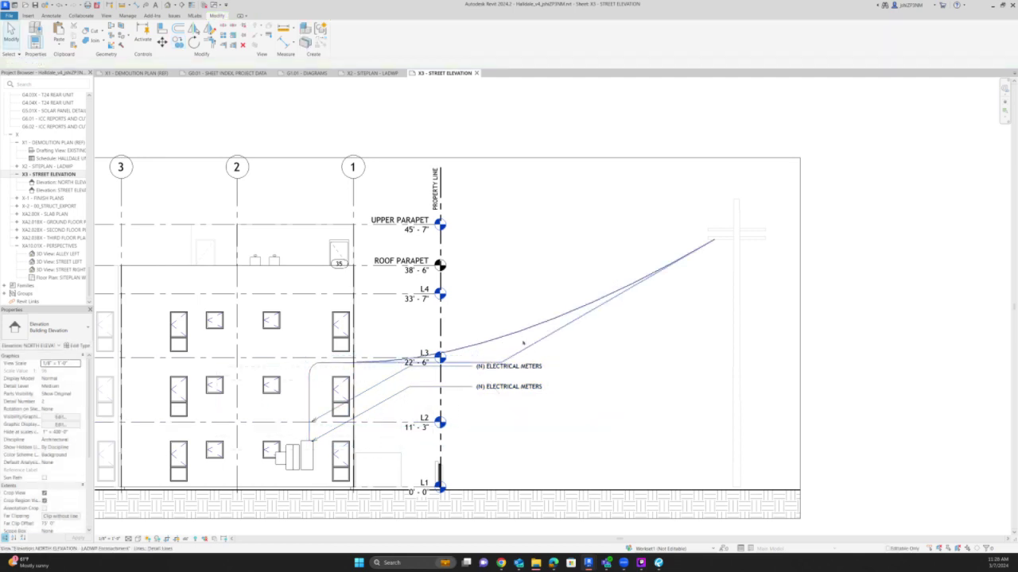
{"action": "left_click", "coordinate": [509, 366]}
{"action": "left_click", "coordinate": [509, 386], "text": "ctrl"}
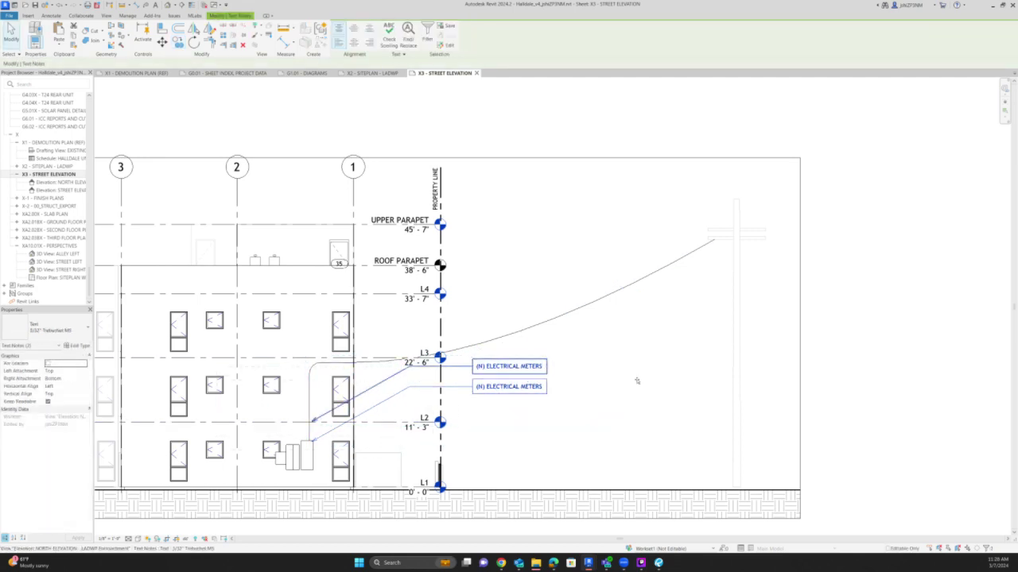
{"action": "left_click_drag", "start_coordinate": [637, 381], "coordinate": [485, 380]}
{"action": "key", "text": "Escape"}
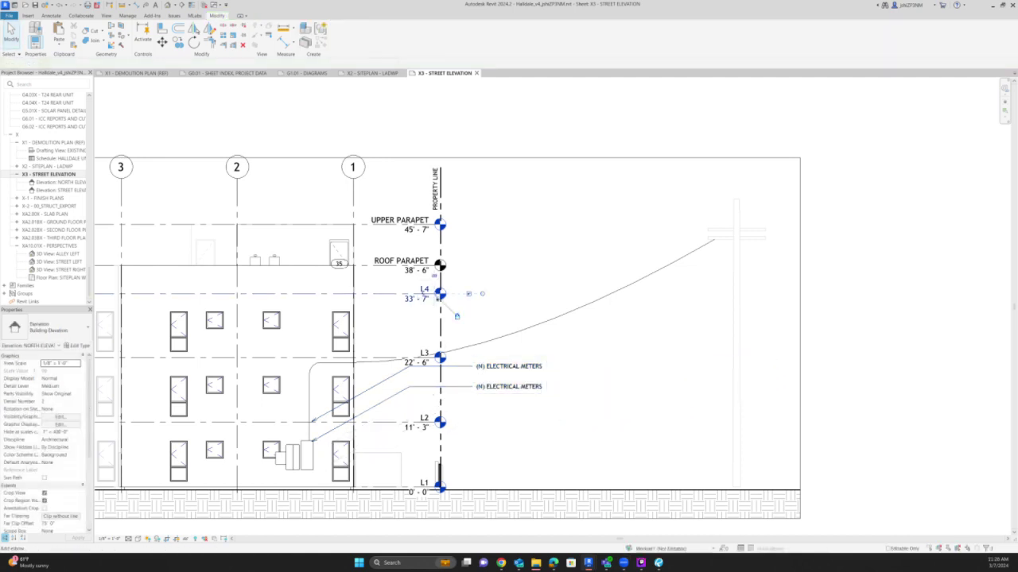
Nudge the level heads slightly to the left
{"action": "left_click", "coordinate": [464, 293]}
{"action": "left_click_drag", "start_coordinate": [439, 295], "coordinate": [426, 295]}
{"action": "left_click", "coordinate": [529, 266]}
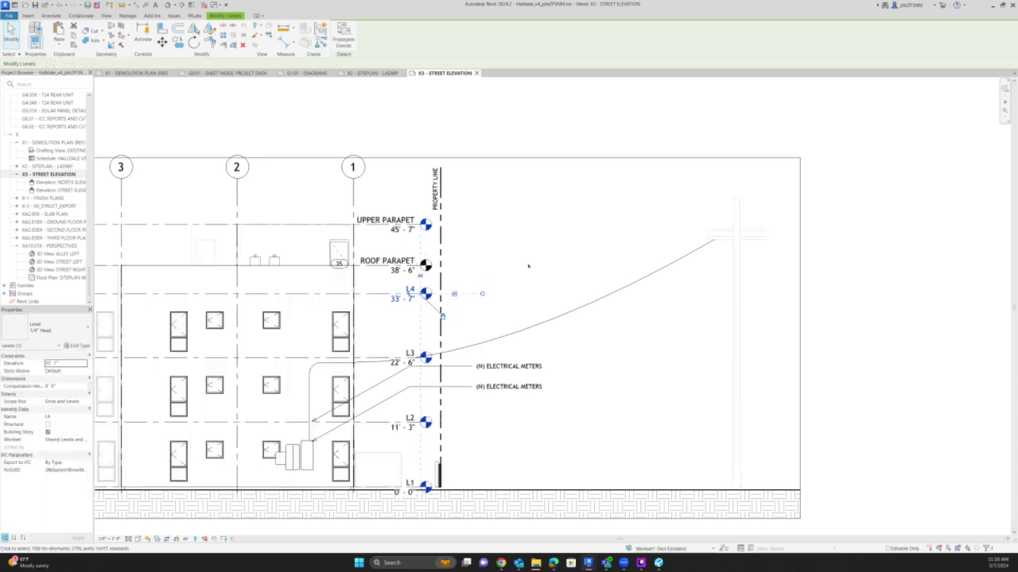
Move the upper meters note beside L4 with its leader on the L3 overhead line
{"action": "left_click", "coordinate": [510, 366]}
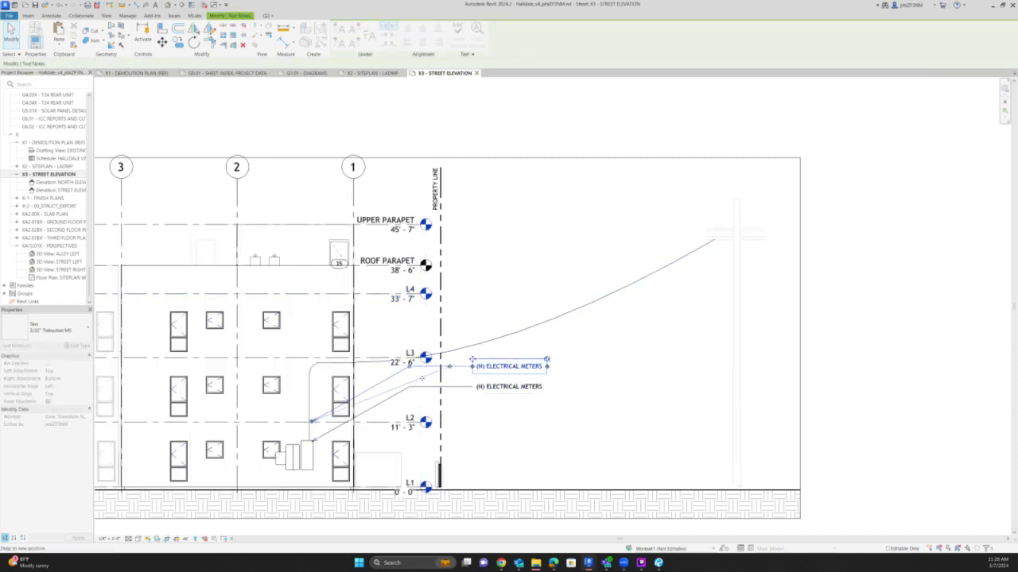
{"action": "left_click", "coordinate": [446, 387]}
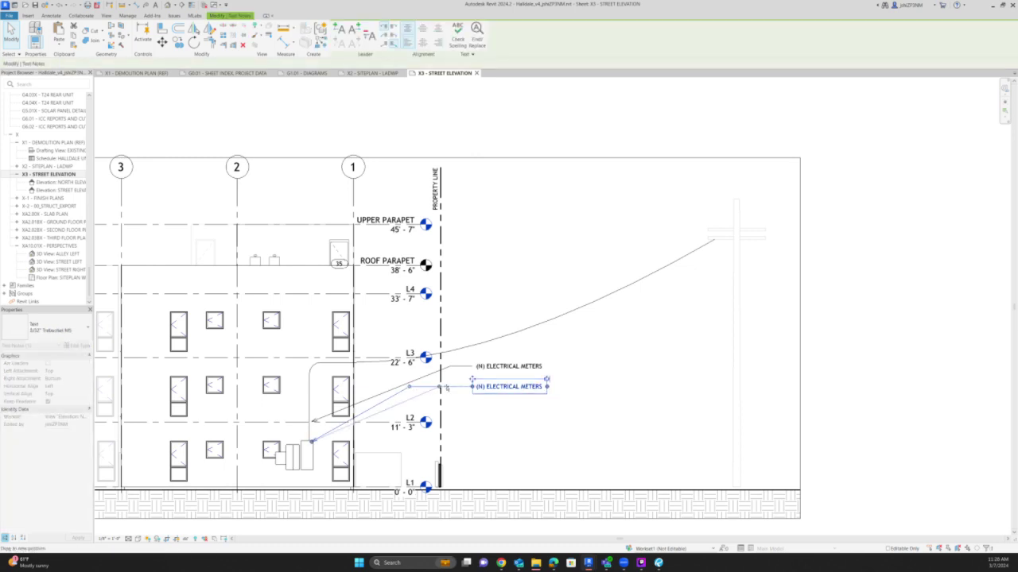
{"action": "left_click", "coordinate": [373, 396]}
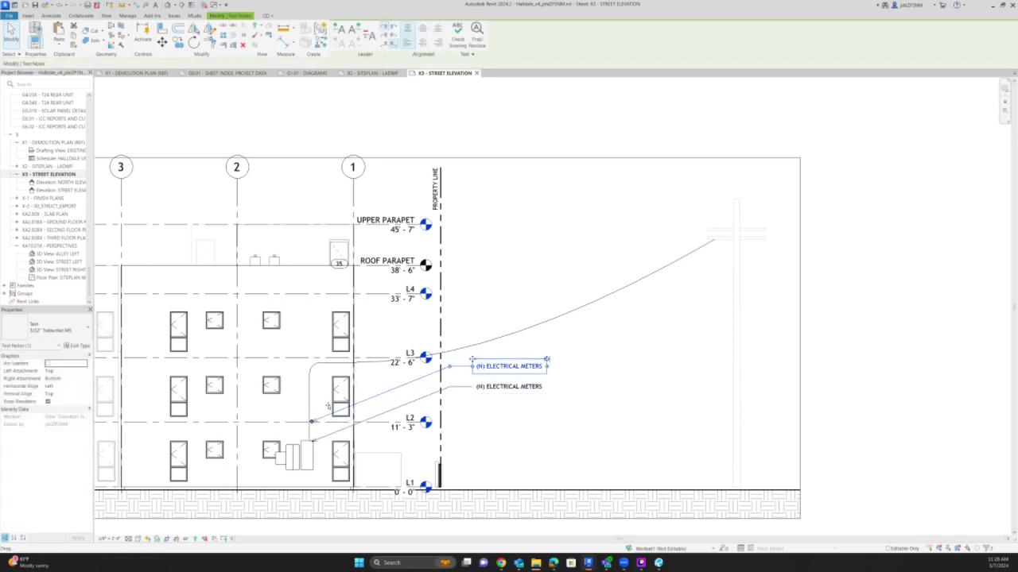
{"action": "left_click_drag", "start_coordinate": [327, 406], "coordinate": [473, 271]}
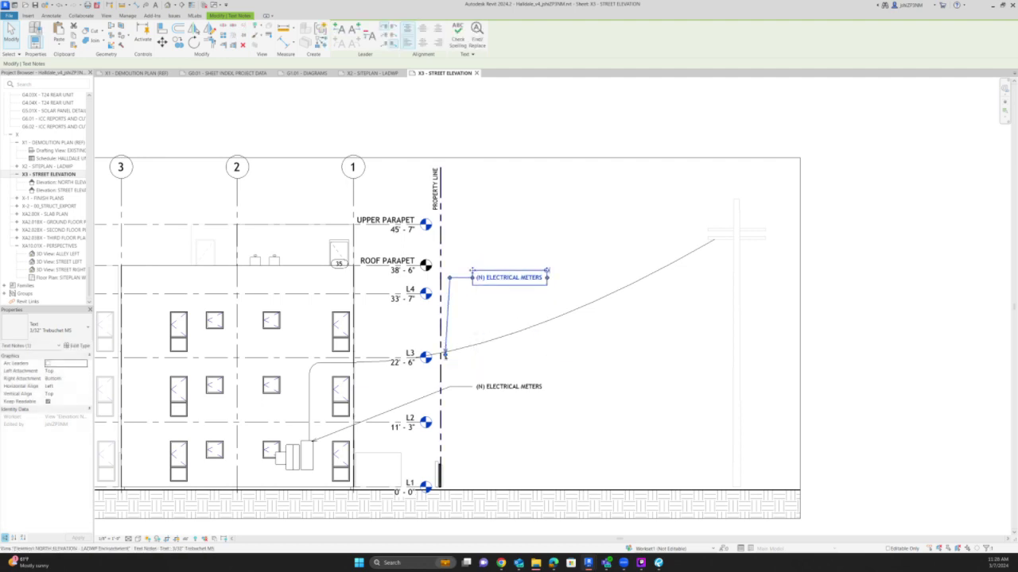
Change the upper note to read (N) OVERHEAD LINE FROM UTILITY POLE ACROSS THE STREET
{"action": "scroll", "coordinate": [450, 350], "scroll_direction": "up", "scroll_amount": 4}
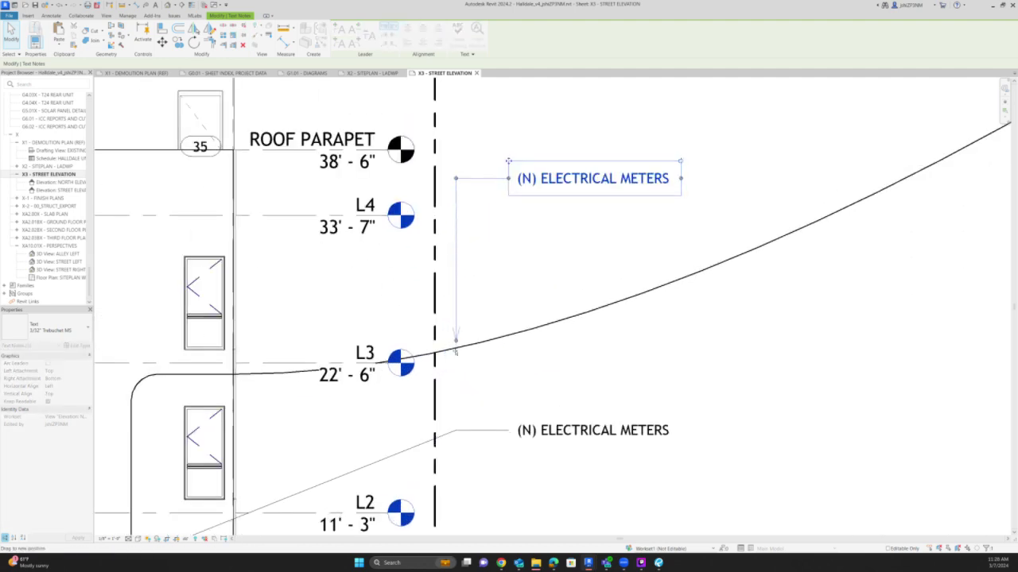
{"action": "double_click", "coordinate": [592, 178]}
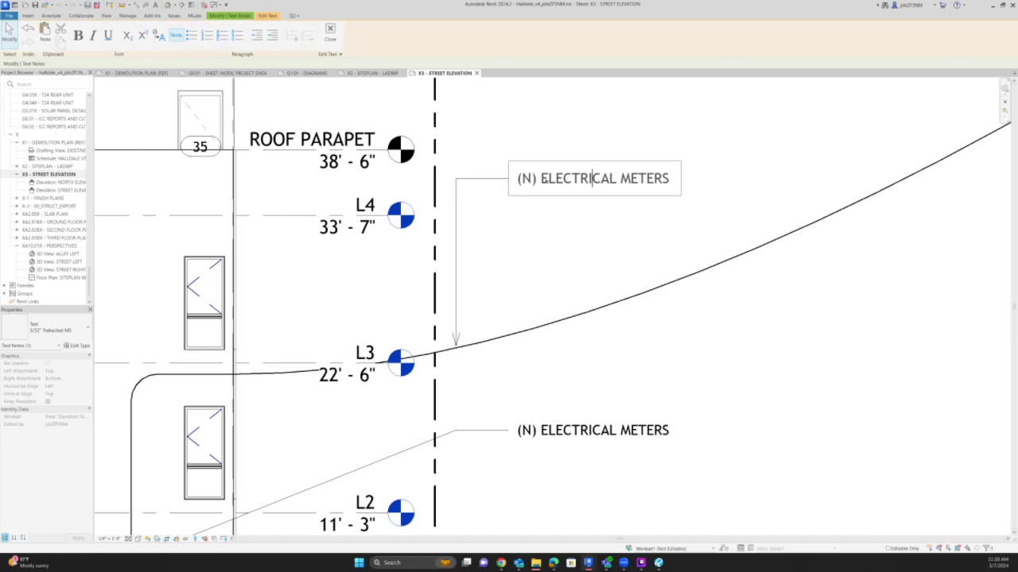
{"action": "left_click_drag", "start_coordinate": [540, 179], "coordinate": [573, 178]}
{"action": "left_click_drag", "start_coordinate": [726, 186], "coordinate": [730, 186]}
{"action": "type", "text": "OVE"}
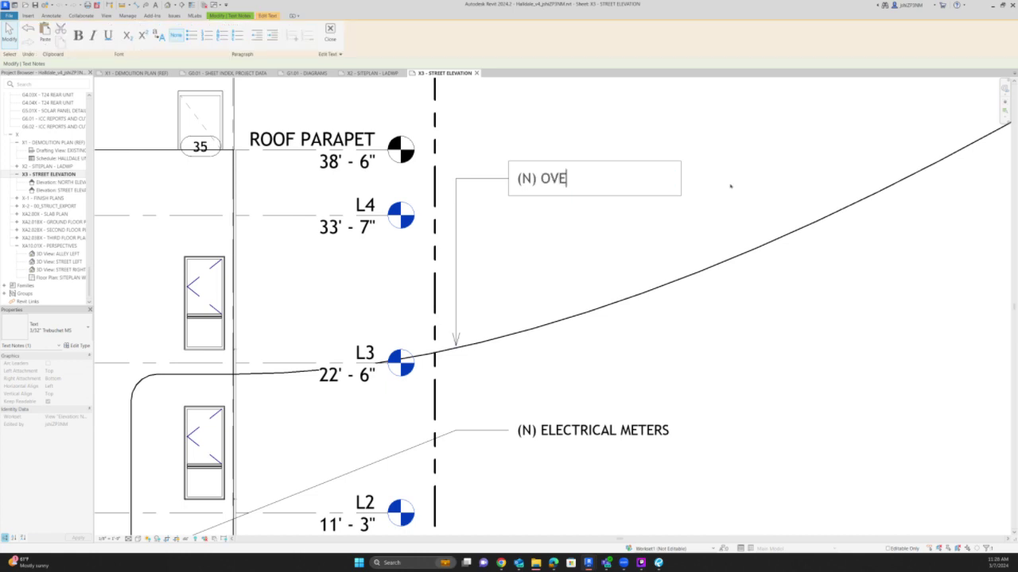
{"action": "type", "text": "RHEAD LINE FRO"}
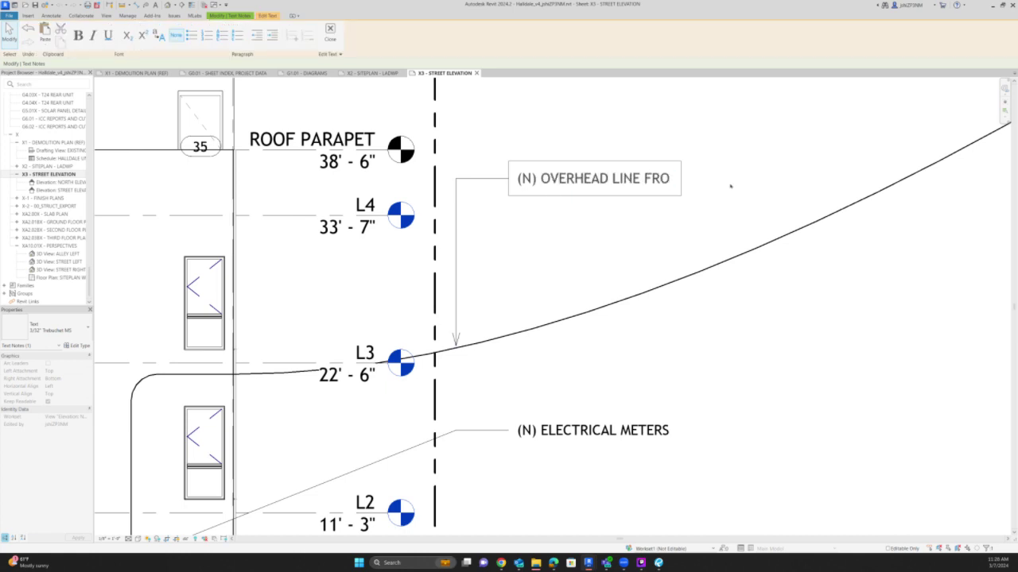
{"action": "type", "text": "M UTILITY P"}
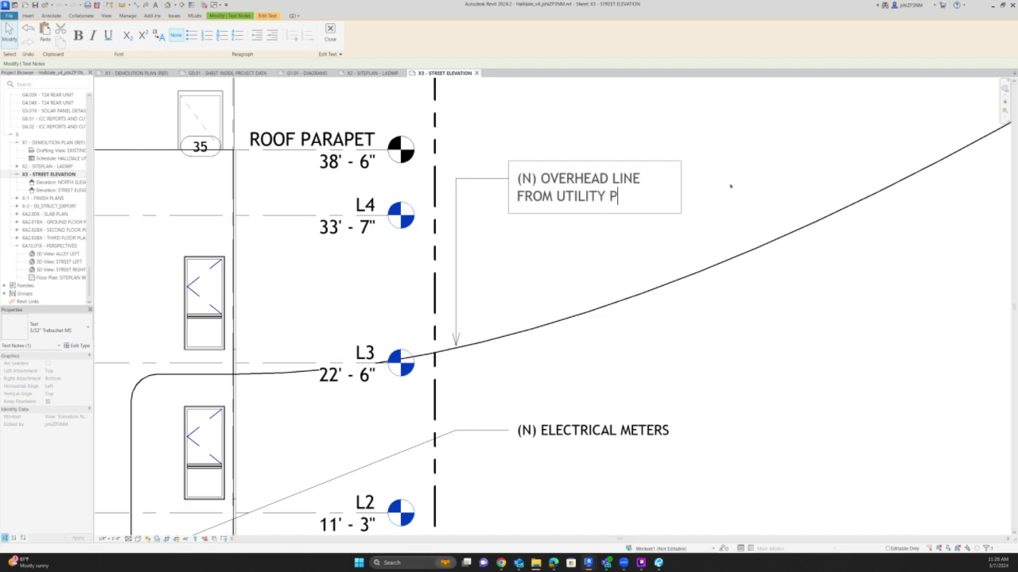
{"action": "type", "text": "OLE ACROS"}
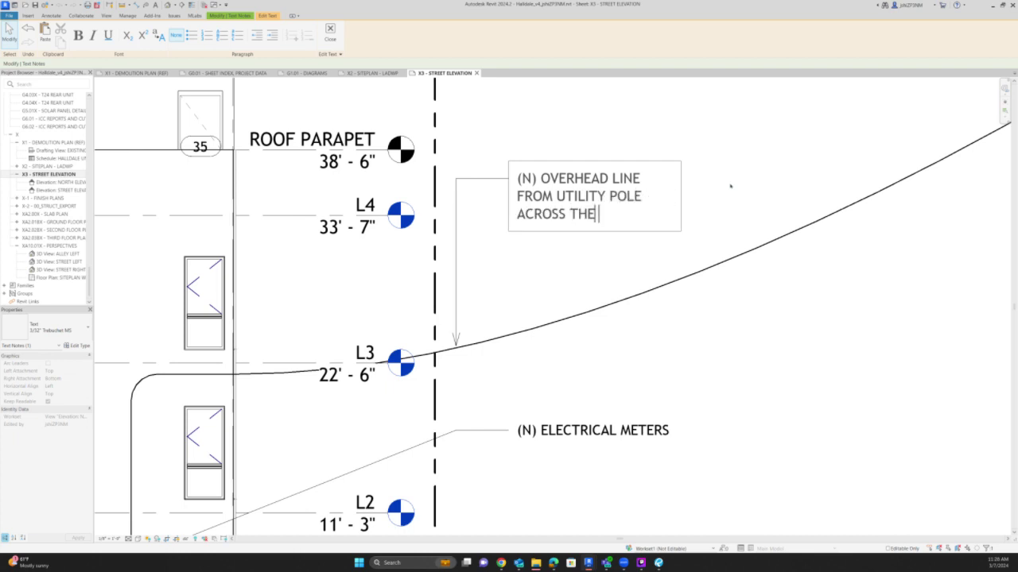
{"action": "type", "text": "S THE STREET"}
{"action": "left_click", "coordinate": [730, 186]}
Add a HALLDALE AVE. text note near the street line with TX
{"action": "scroll", "coordinate": [588, 207], "scroll_direction": "down", "scroll_amount": 4}
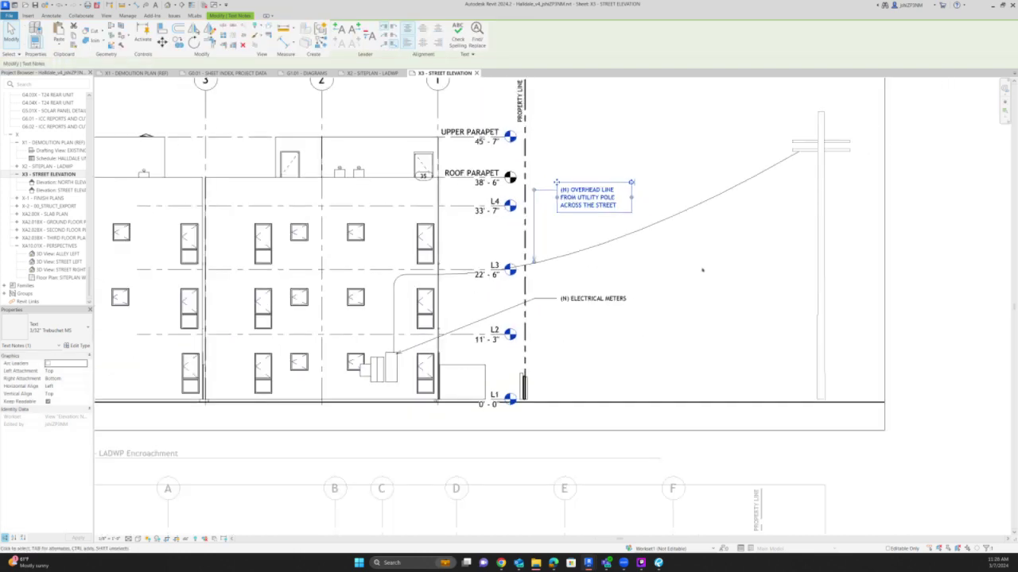
{"action": "left_click", "coordinate": [596, 299]}
{"action": "key", "text": "t"}
{"action": "key", "text": "x"}
{"action": "left_click_drag", "start_coordinate": [625, 365], "coordinate": [715, 379]}
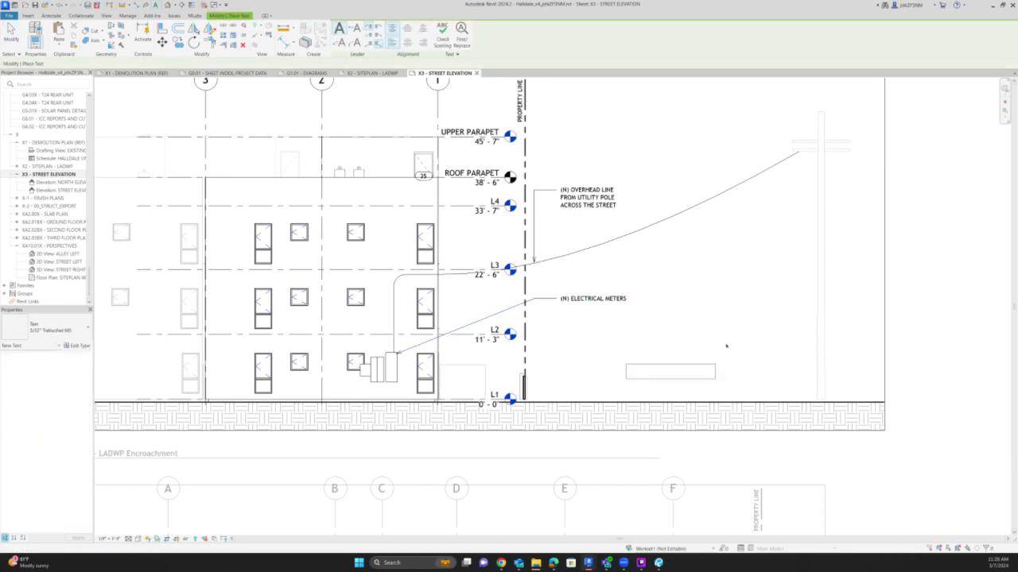
{"action": "type", "text": "HALLDALE AVE."}
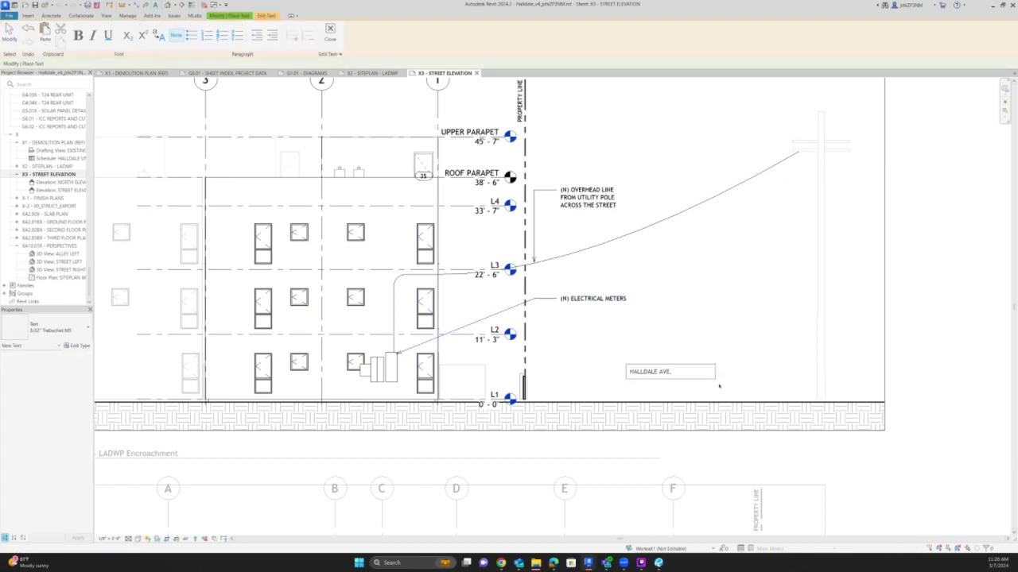
{"action": "left_click", "coordinate": [719, 386]}
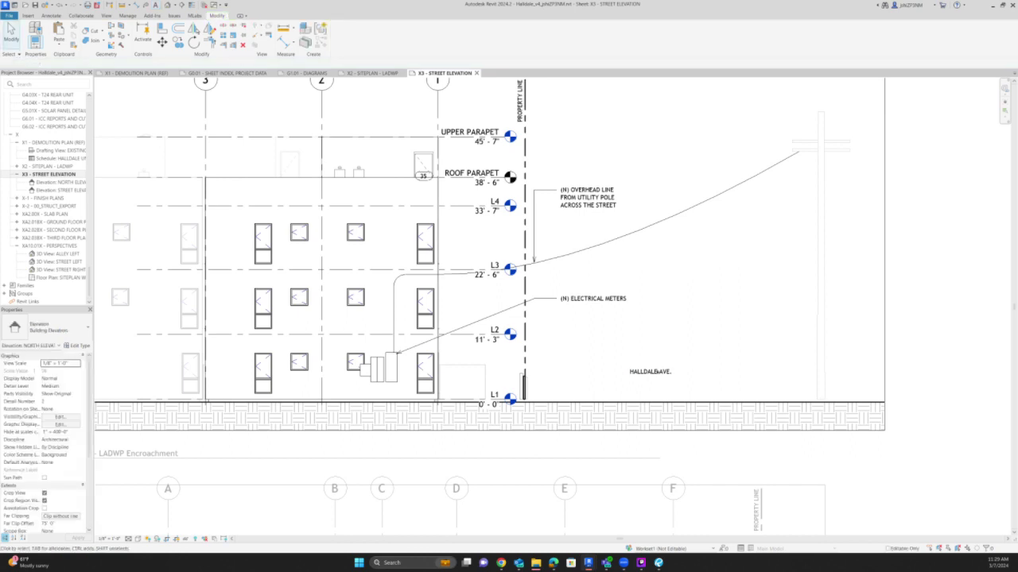
{"action": "left_click", "coordinate": [642, 374]}
Move the HALLDALE AVE. label down to sit just above the street line
{"action": "left_click_drag", "start_coordinate": [642, 375], "coordinate": [656, 394]}
{"action": "left_click", "coordinate": [630, 373]}
{"action": "left_click", "coordinate": [355, 364]}
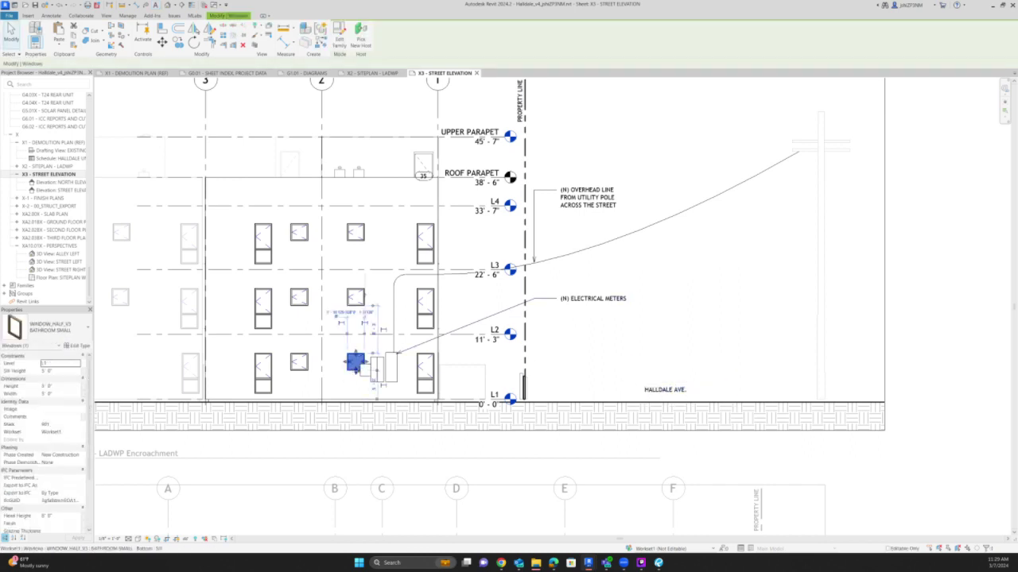
{"action": "left_click", "coordinate": [750, 340]}
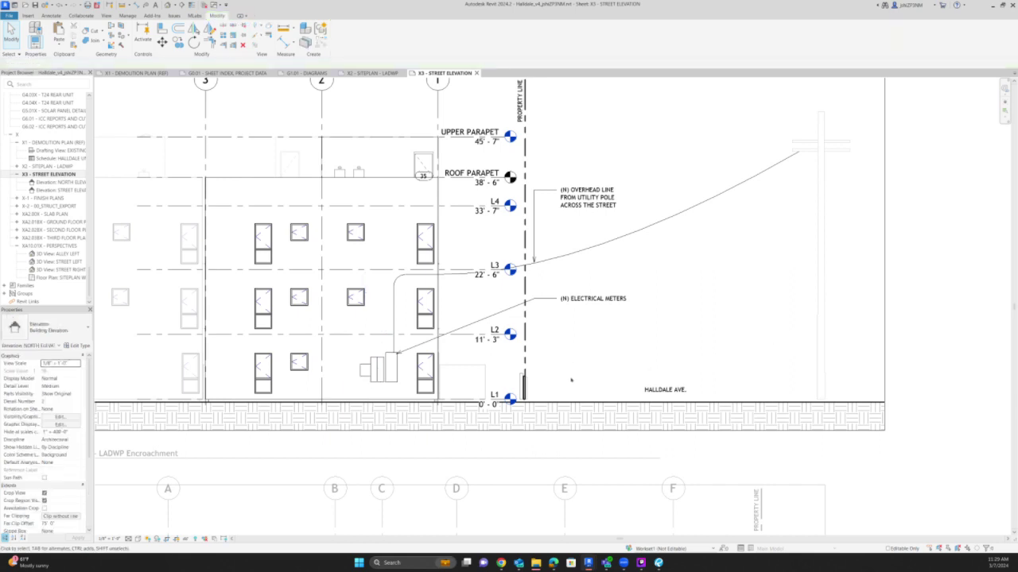
Activate and then deactivate the lower elevation viewport to inspect it
{"action": "scroll", "coordinate": [415, 377], "scroll_direction": "up", "scroll_amount": 2}
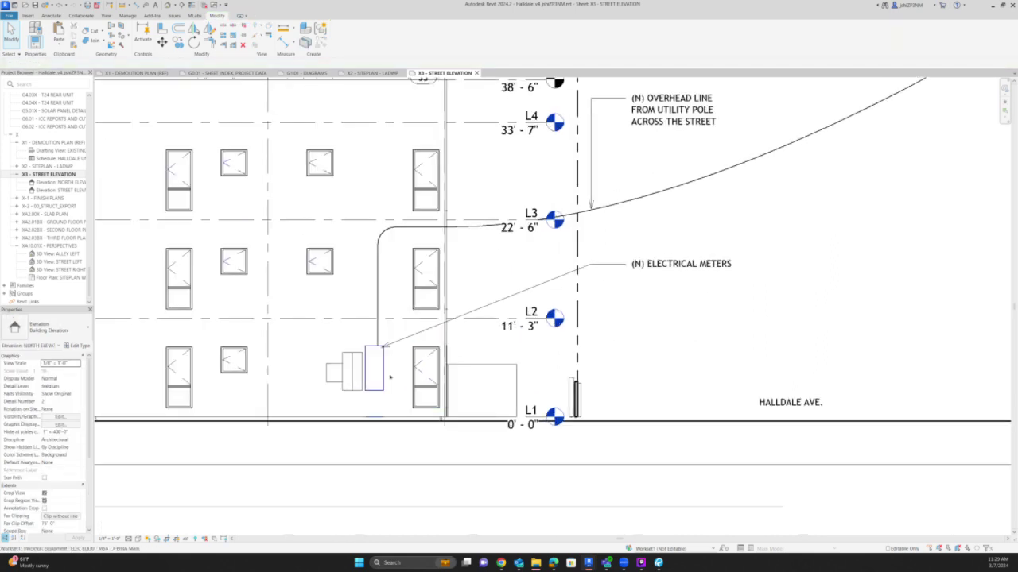
{"action": "scroll", "coordinate": [422, 383], "scroll_direction": "down", "scroll_amount": 5}
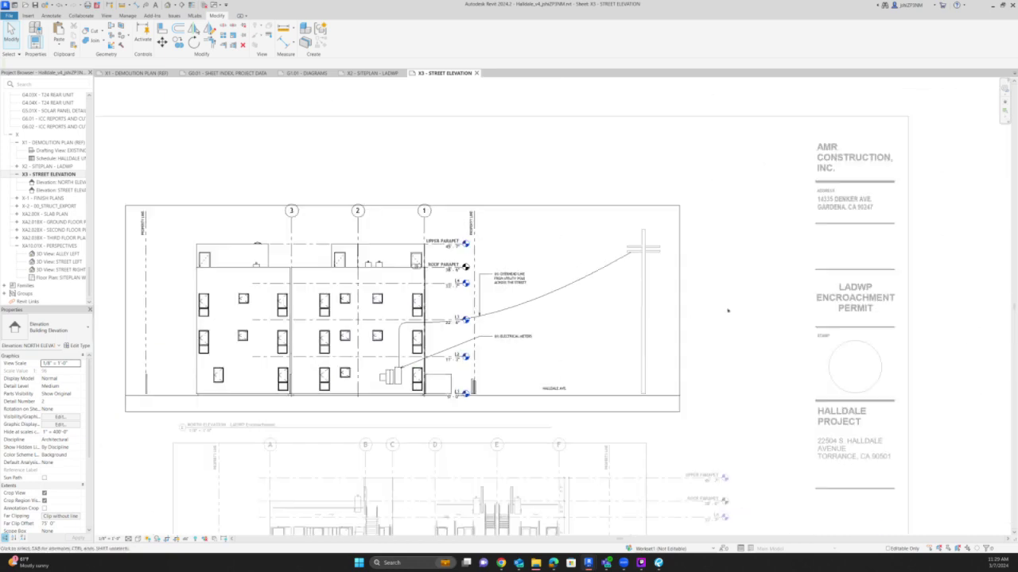
{"action": "scroll", "coordinate": [723, 234], "scroll_direction": "down", "scroll_amount": 2}
{"action": "double_click", "coordinate": [878, 280]}
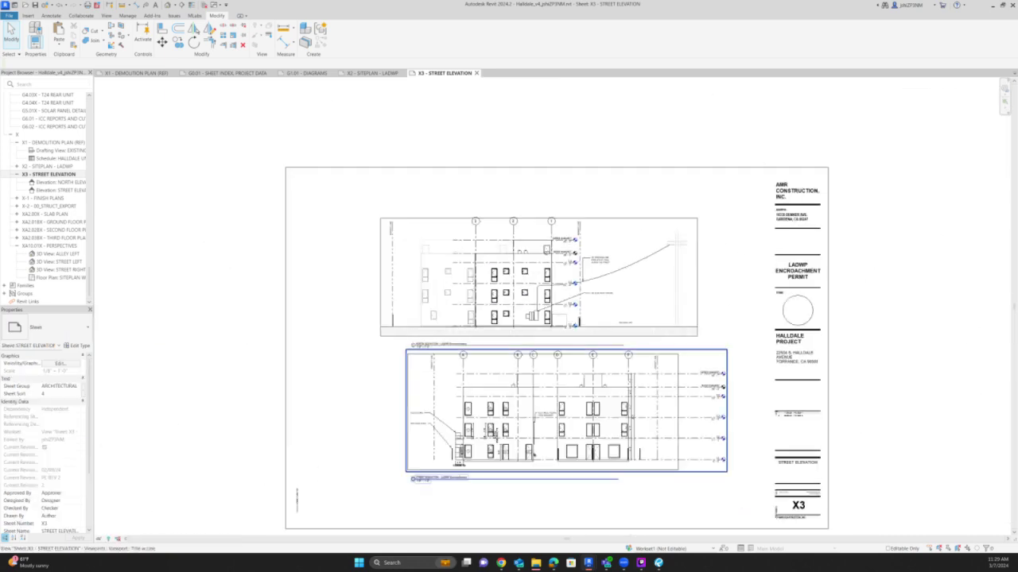
{"action": "scroll", "coordinate": [533, 450], "scroll_direction": "up", "scroll_amount": 5}
{"action": "double_click", "coordinate": [563, 375]}
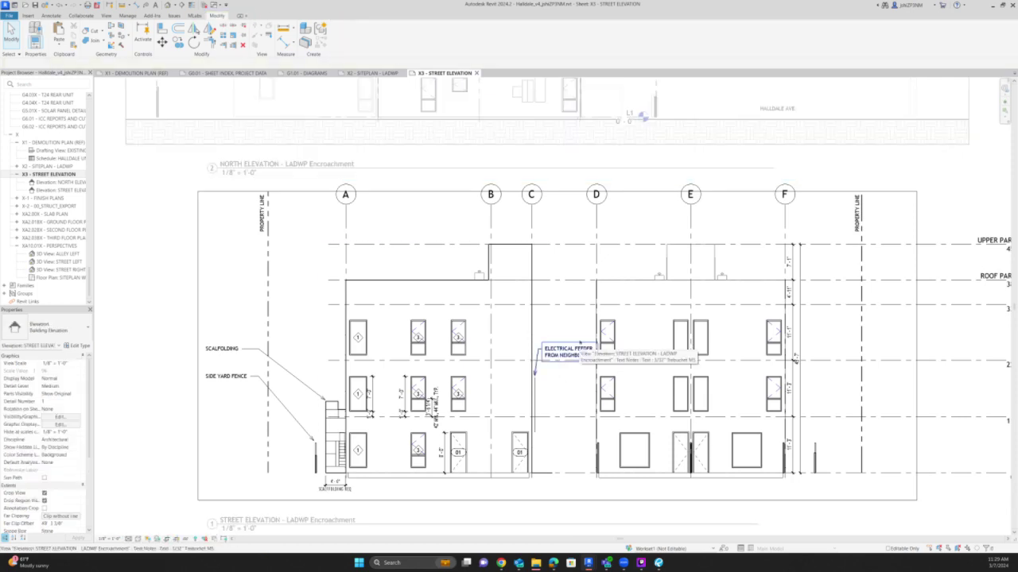
{"action": "scroll", "coordinate": [580, 344], "scroll_direction": "down", "scroll_amount": 3}
{"action": "scroll", "coordinate": [628, 354], "scroll_direction": "up", "scroll_amount": 2}
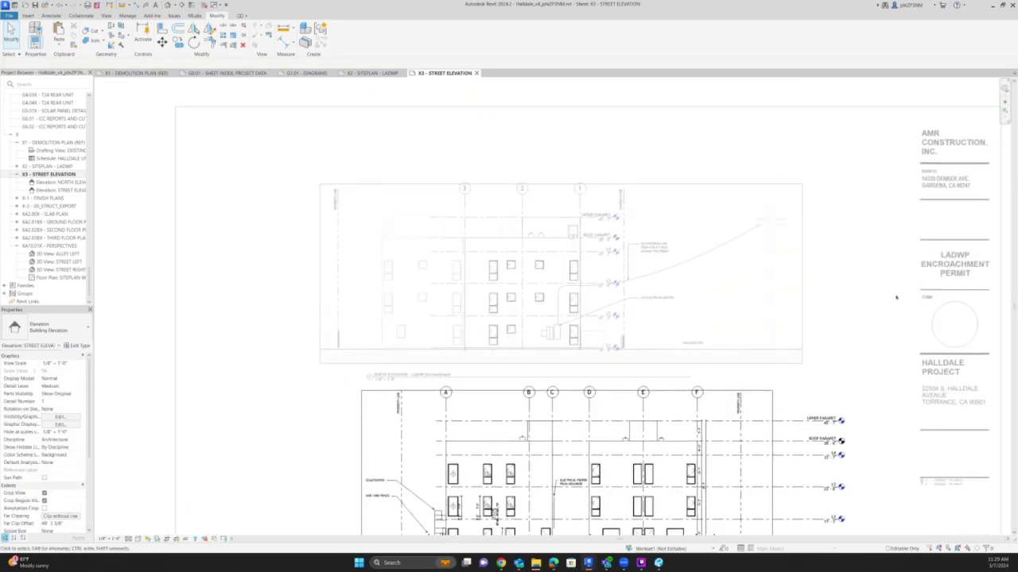
{"action": "double_click", "coordinate": [869, 294]}
Activate the upper street elevation viewport for editing, checking an upper-floor window
{"action": "scroll", "coordinate": [587, 295], "scroll_direction": "up", "scroll_amount": 5}
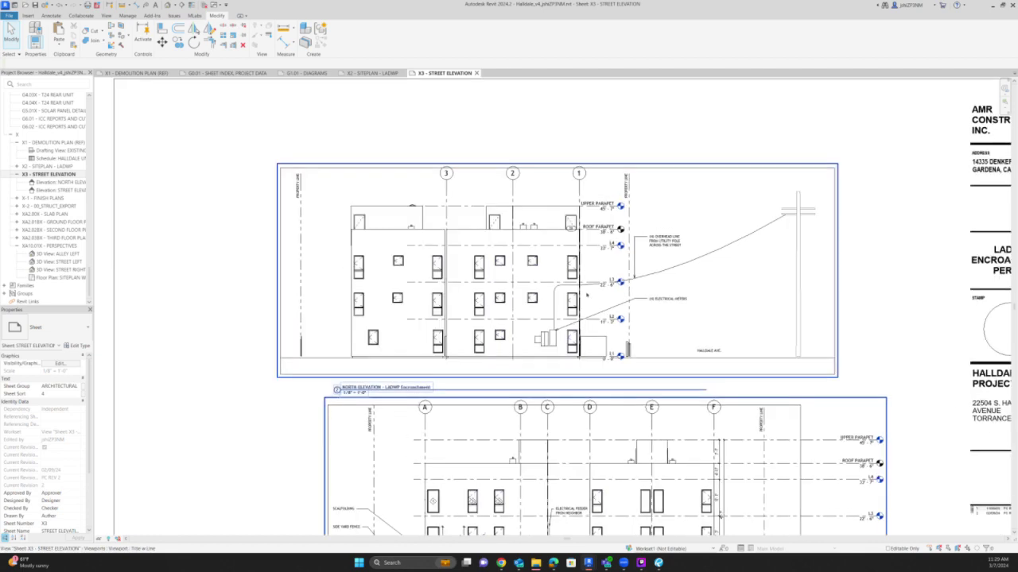
{"action": "scroll", "coordinate": [505, 286], "scroll_direction": "up", "scroll_amount": 2}
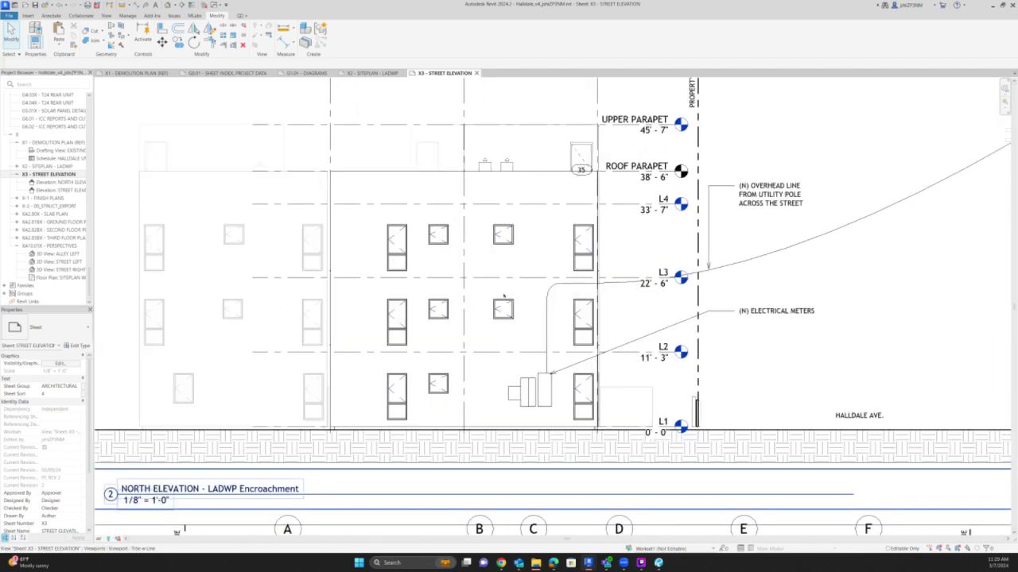
{"action": "double_click", "coordinate": [503, 294]}
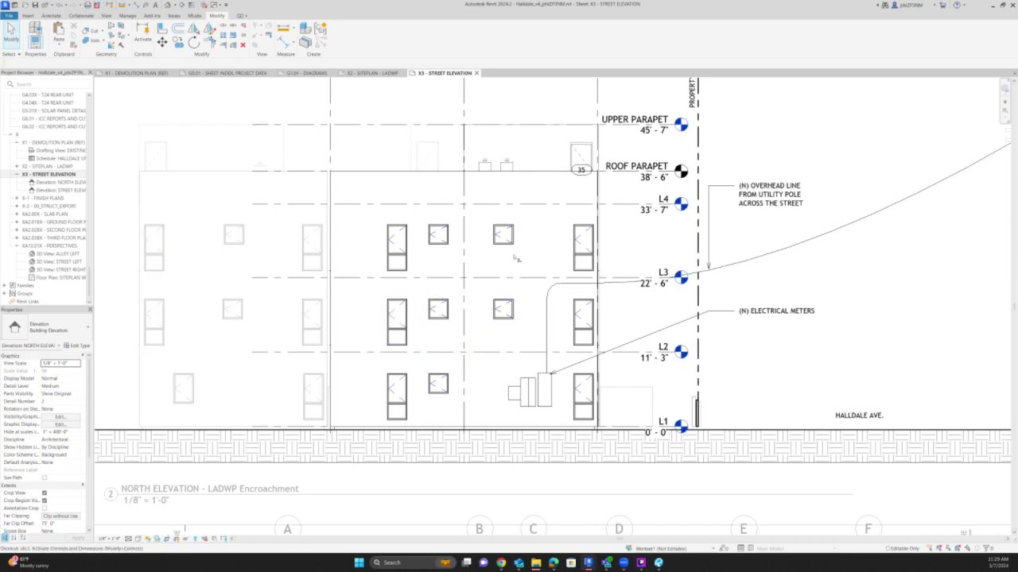
{"action": "key", "text": "a"}
{"action": "key", "text": "l"}
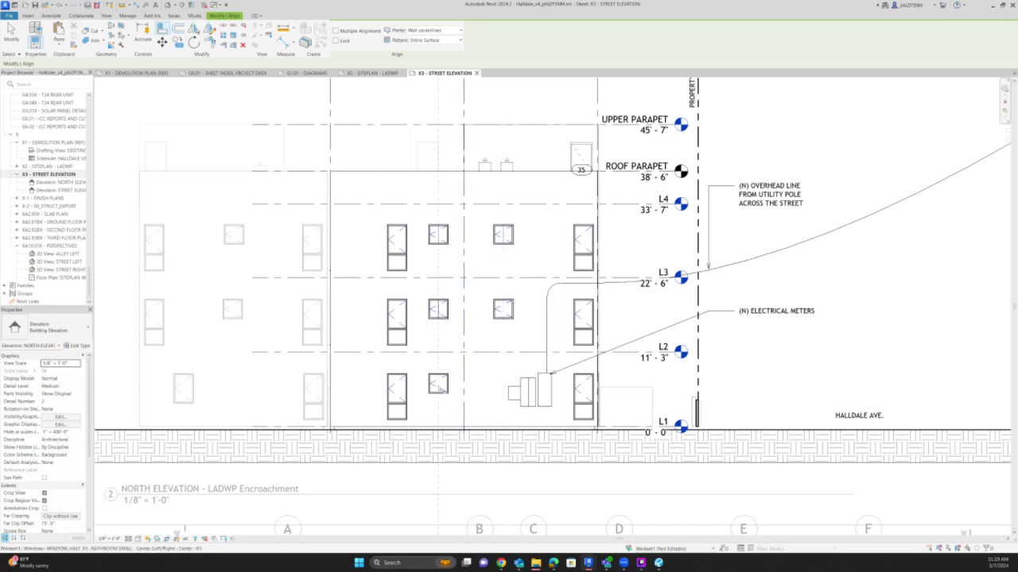
{"action": "key", "text": "Escape"}
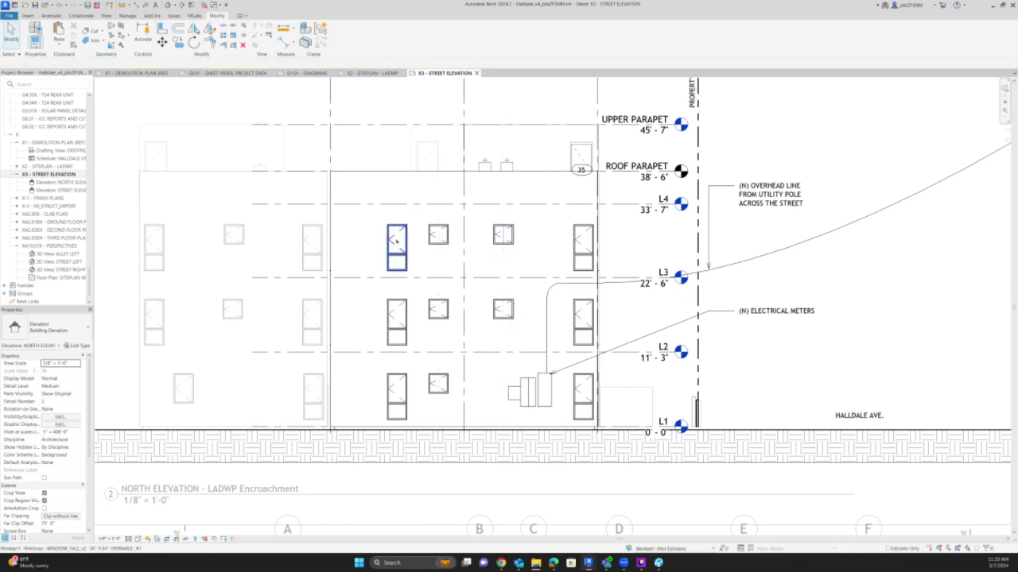
{"action": "left_click", "coordinate": [397, 239]}
{"action": "key", "text": "Escape"}
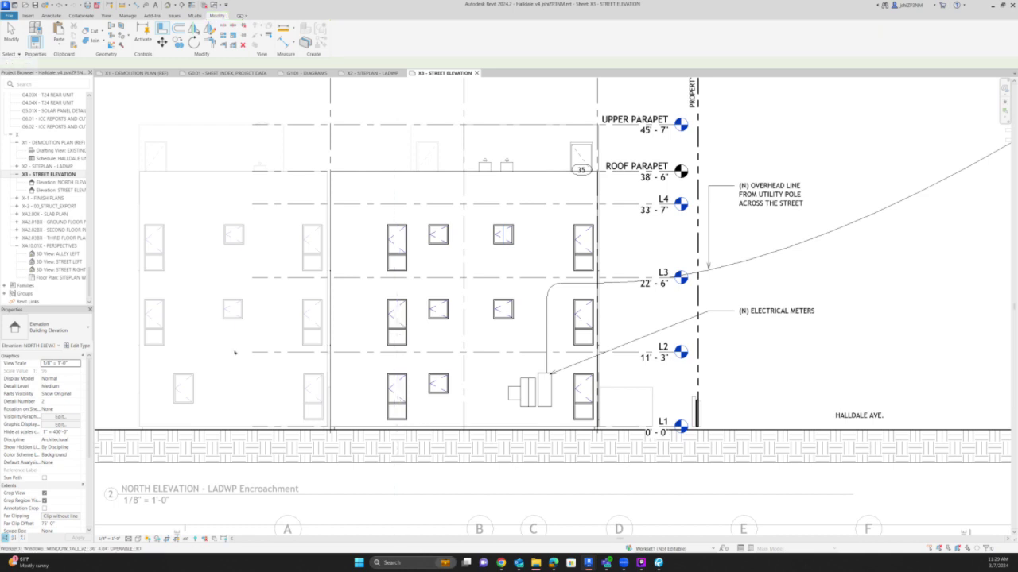
{"action": "scroll", "coordinate": [518, 325], "scroll_direction": "down", "scroll_amount": 5}
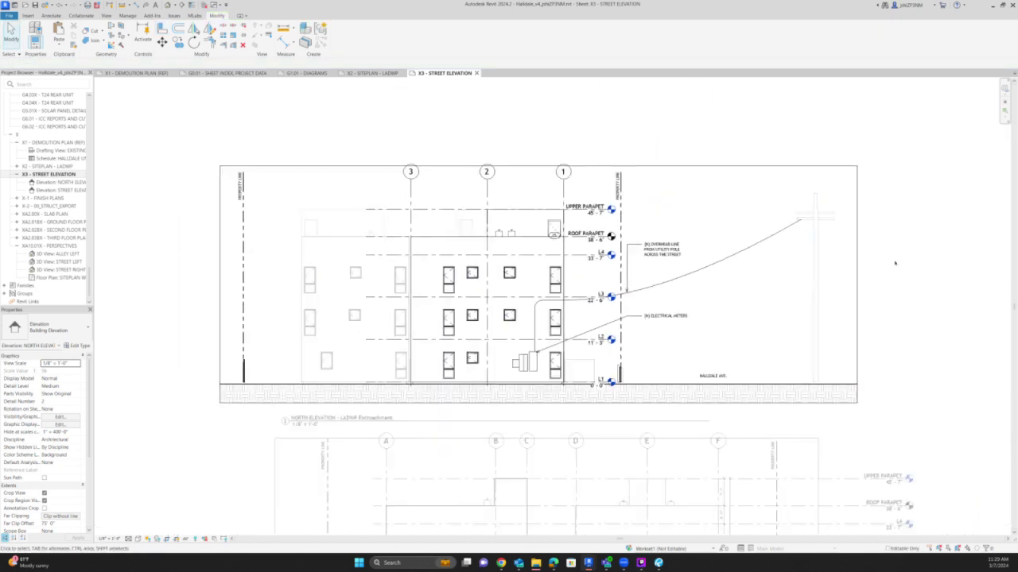
{"action": "double_click", "coordinate": [831, 262]}
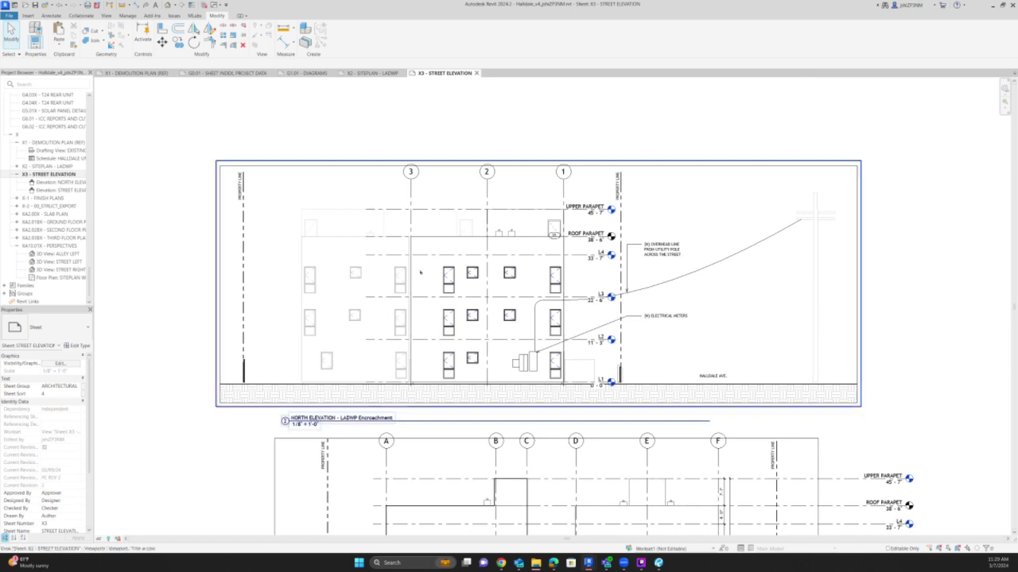
{"action": "scroll", "coordinate": [417, 266], "scroll_direction": "up", "scroll_amount": 4}
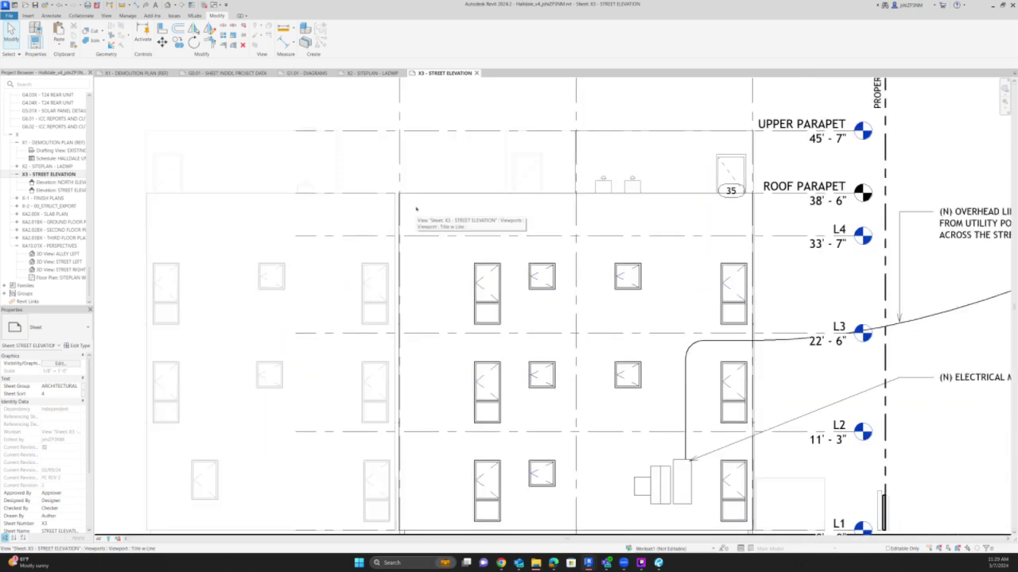
{"action": "left_click", "coordinate": [417, 194]}
{"action": "double_click", "coordinate": [417, 194]}
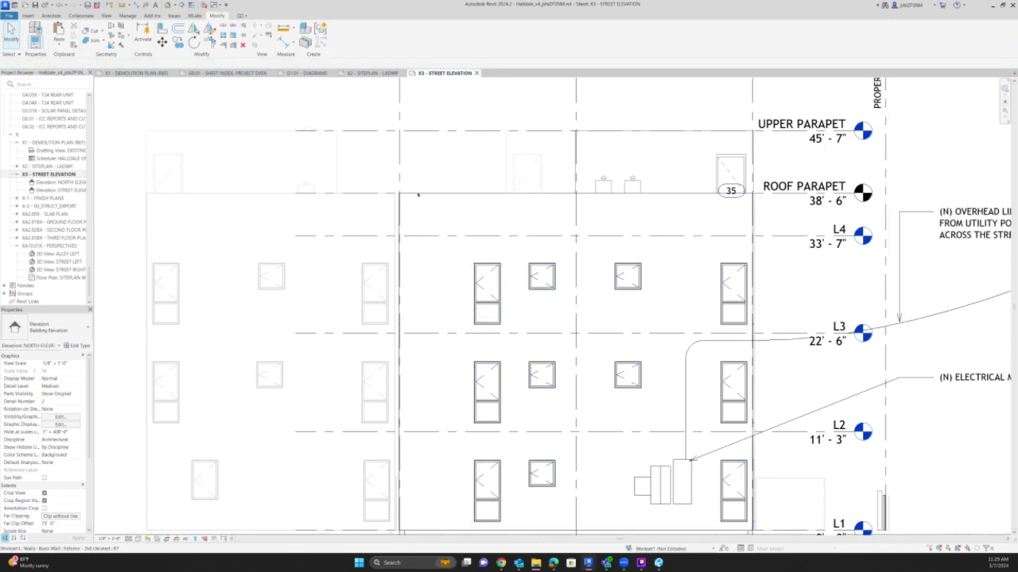
Toggle Reveal Hidden Elements to inspect the building profile detail group
{"action": "key", "text": "r"}
{"action": "key", "text": "h"}
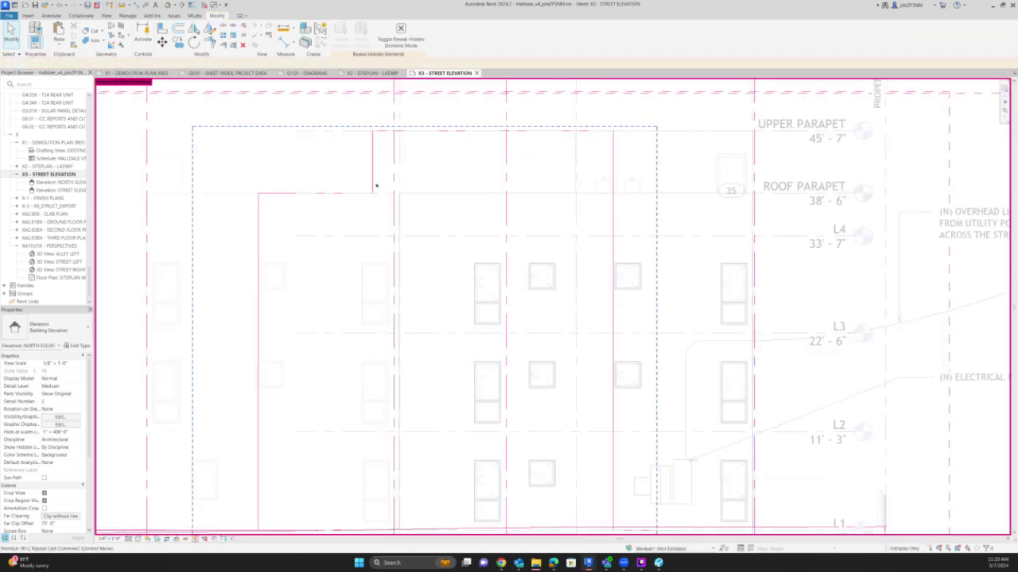
{"action": "key", "text": "r"}
{"action": "key", "text": "h"}
{"action": "key", "text": "r"}
{"action": "key", "text": "h"}
{"action": "left_click", "coordinate": [372, 177]}
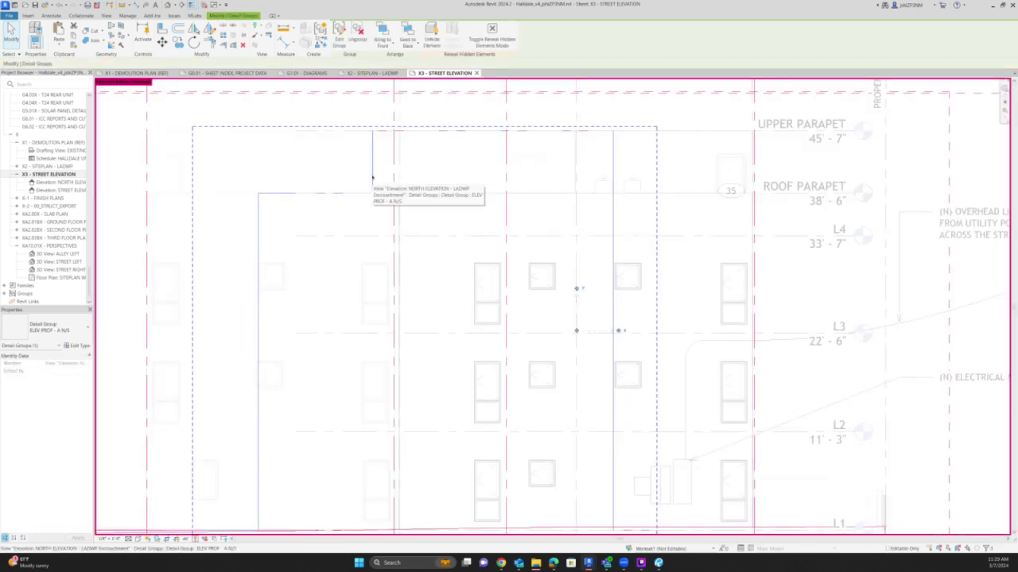
{"action": "key", "text": "r"}
{"action": "key", "text": "h"}
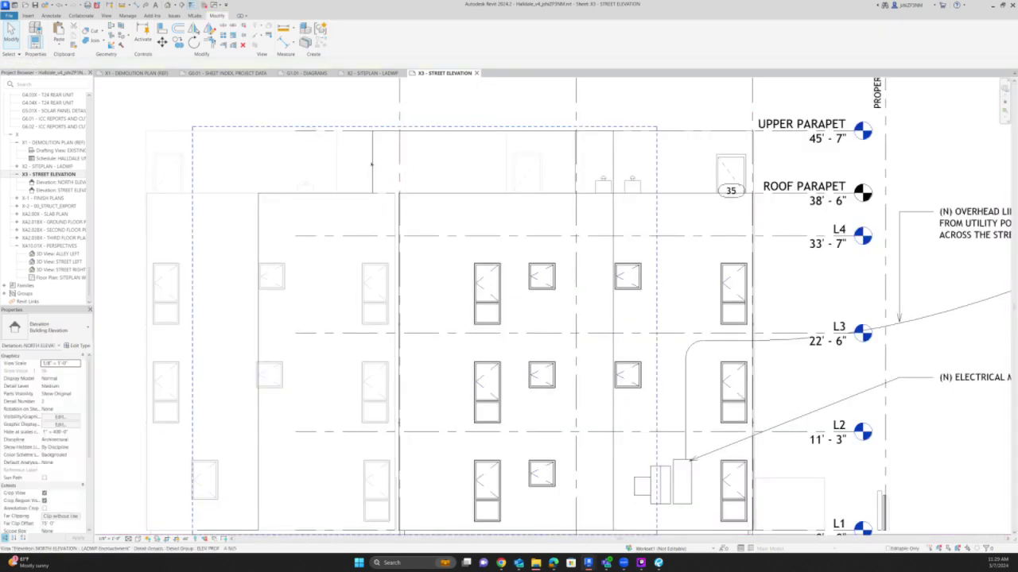
{"action": "key", "text": "Escape"}
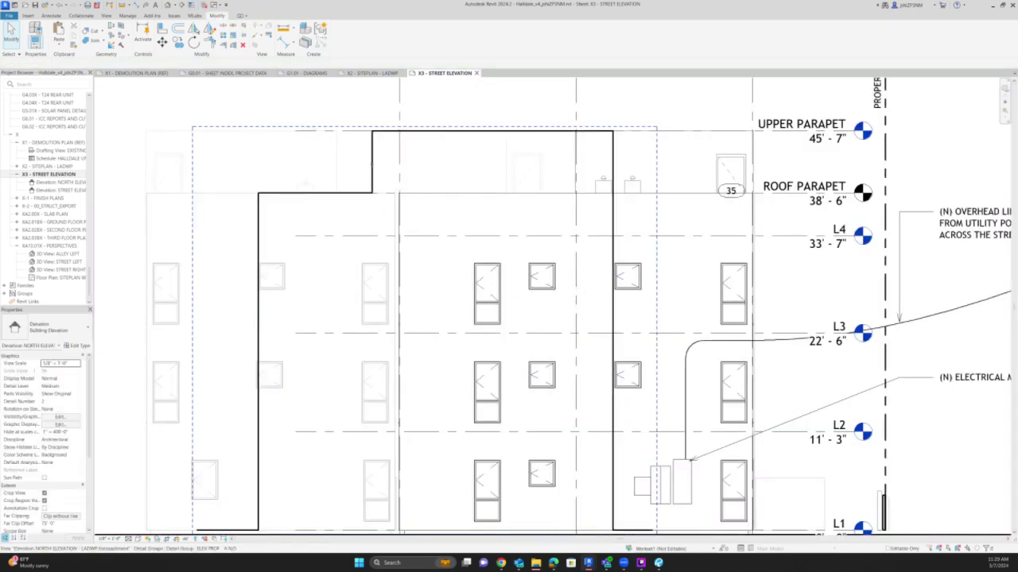
Move the profile outline right until its edge snaps to the building's right wall
{"action": "left_click", "coordinate": [372, 163]}
{"action": "key", "text": "m"}
{"action": "key", "text": "v"}
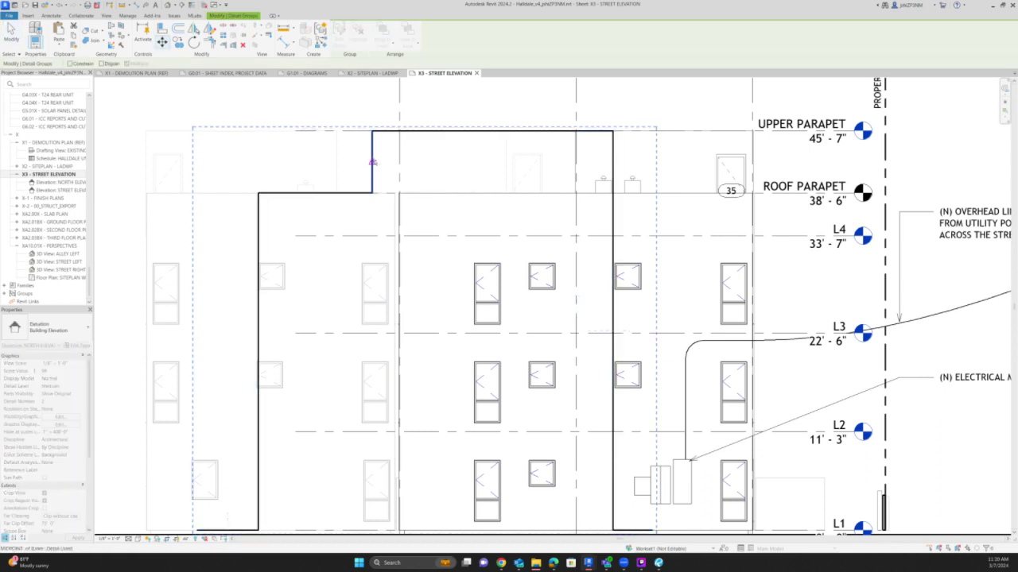
{"action": "left_click", "coordinate": [372, 163]}
{"action": "left_click", "coordinate": [506, 161]}
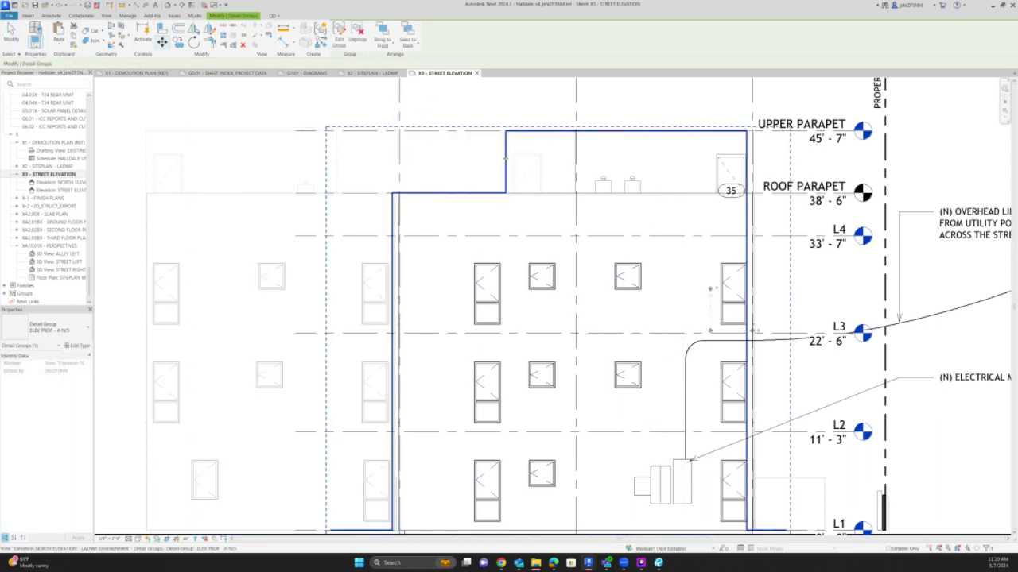
{"action": "scroll", "coordinate": [740, 148], "scroll_direction": "up", "scroll_amount": 6}
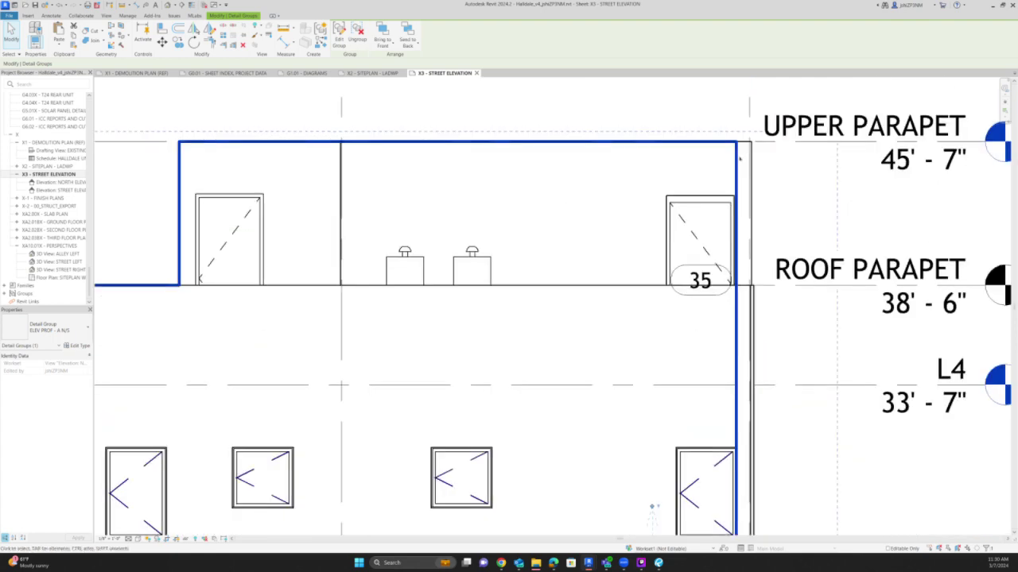
{"action": "left_click", "coordinate": [730, 164]}
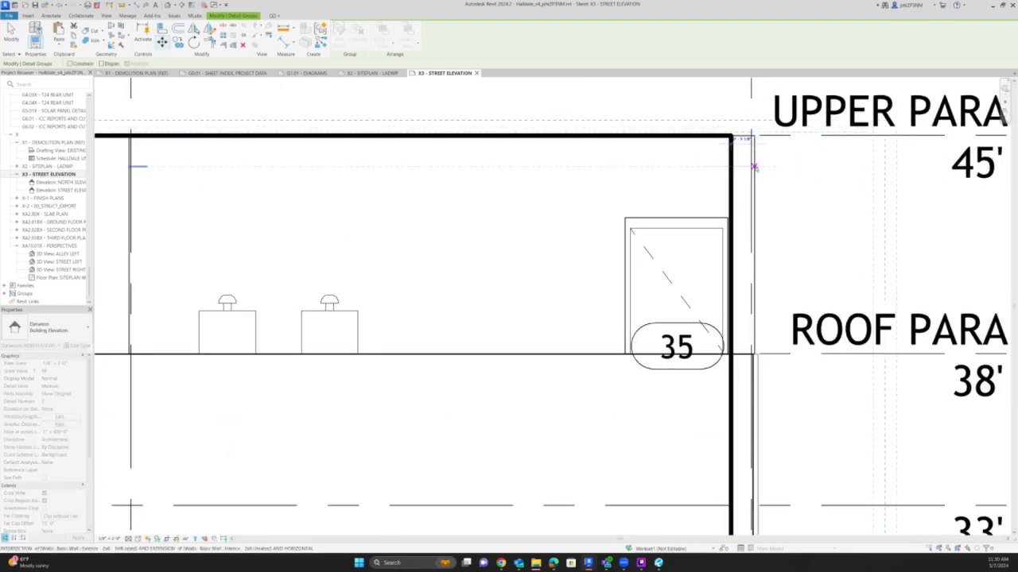
{"action": "left_click", "coordinate": [756, 167]}
{"action": "scroll", "coordinate": [808, 193], "scroll_direction": "down", "scroll_amount": 4}
{"action": "key", "text": "Escape"}
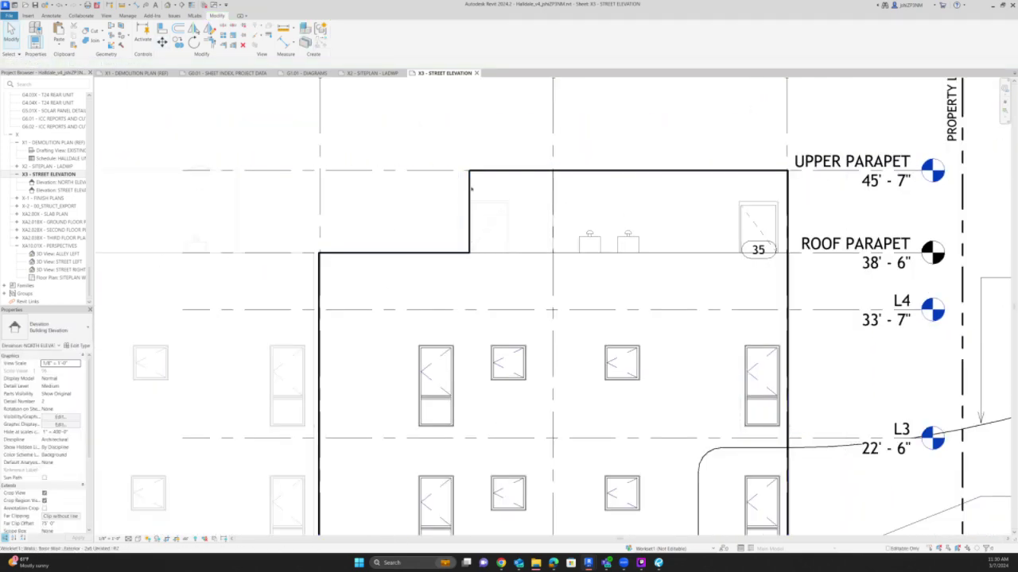
In the outline group editor, shift the vertical roof-step line slightly left
{"action": "double_click", "coordinate": [471, 188]}
{"action": "scroll", "coordinate": [469, 188], "scroll_direction": "up", "scroll_amount": 2}
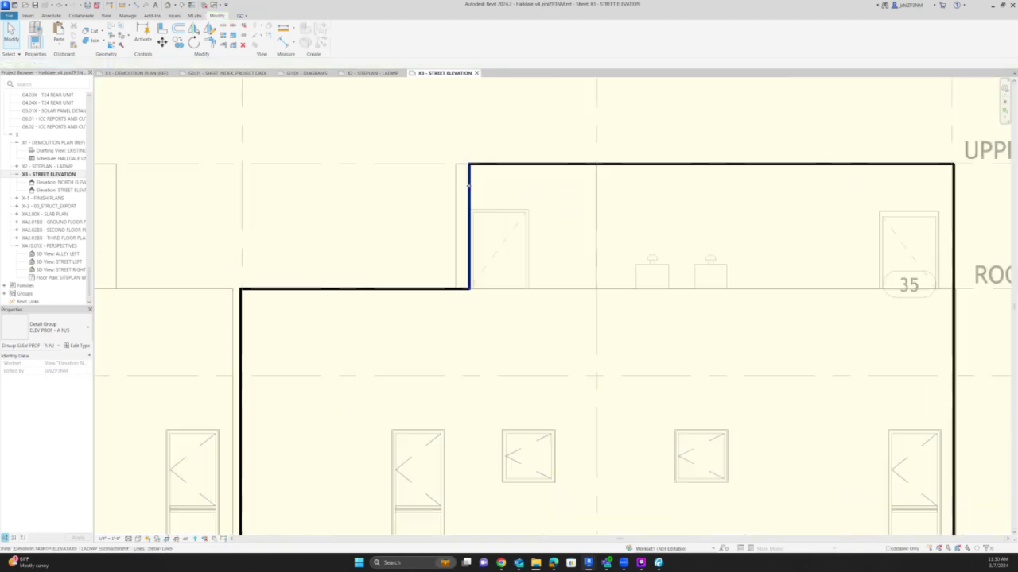
{"action": "left_click_drag", "start_coordinate": [468, 188], "coordinate": [456, 188]}
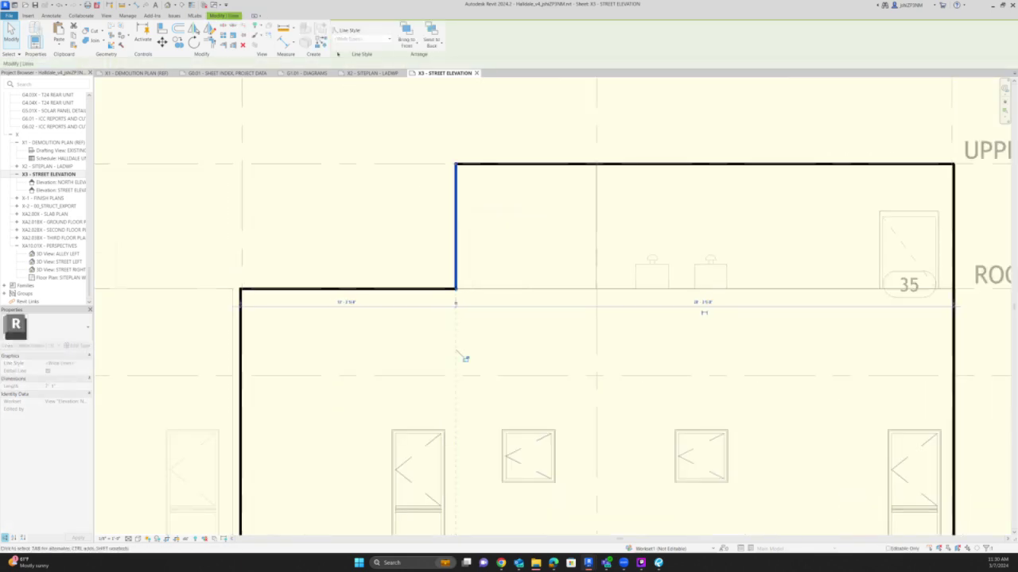
{"action": "key", "text": "Escape"}
{"action": "scroll", "coordinate": [465, 274], "scroll_direction": "down", "scroll_amount": 2}
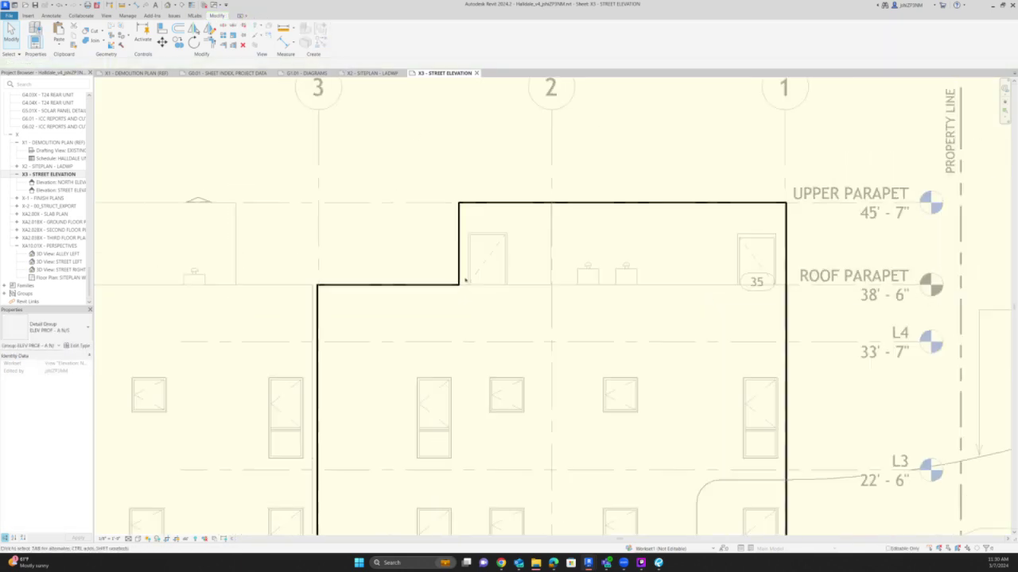
Finish the group edit, resolving the inconsistent-group error by ungrouping the mismatched instances
{"action": "key", "text": "g"}
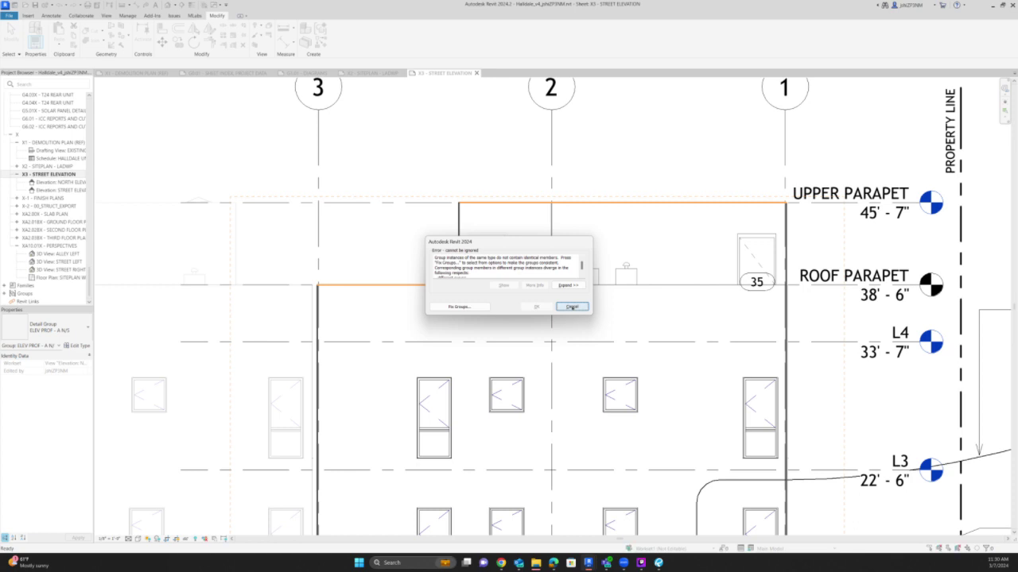
{"action": "left_click", "coordinate": [571, 307]}
{"action": "left_click", "coordinate": [458, 228]}
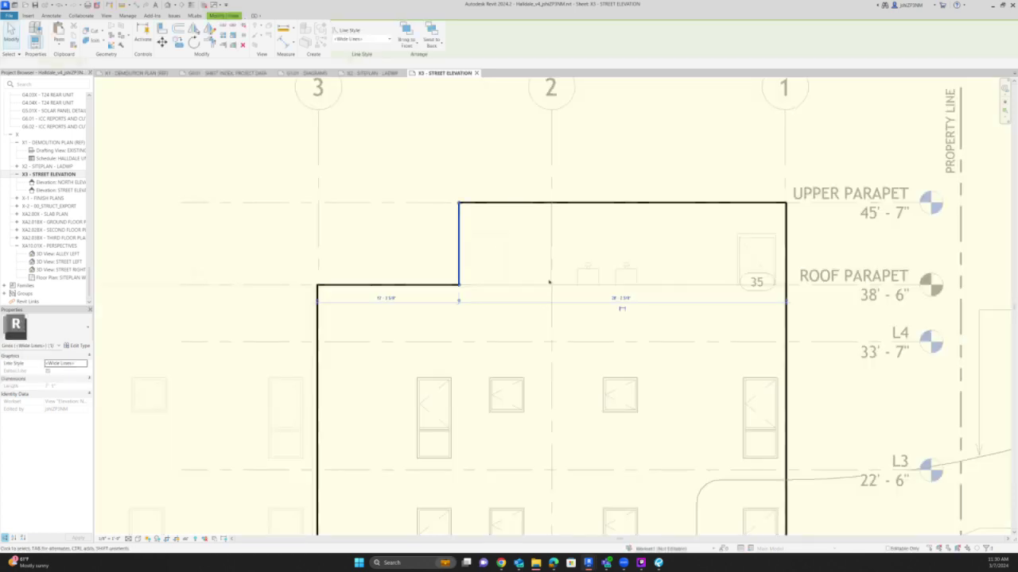
{"action": "scroll", "coordinate": [548, 281], "scroll_direction": "down", "scroll_amount": 3}
{"action": "key", "text": "g"}
{"action": "left_click", "coordinate": [531, 303]}
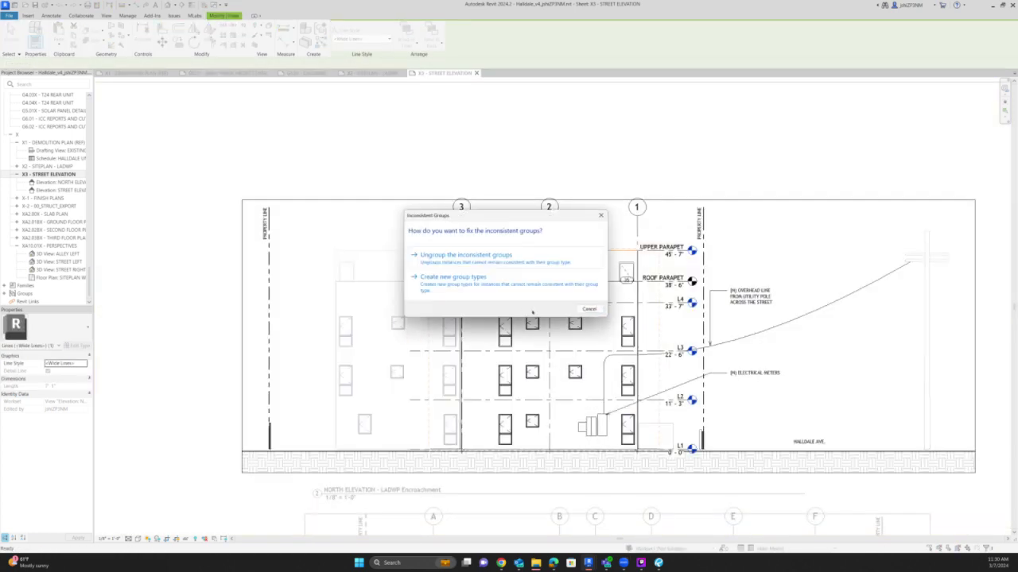
{"action": "left_click", "coordinate": [493, 260]}
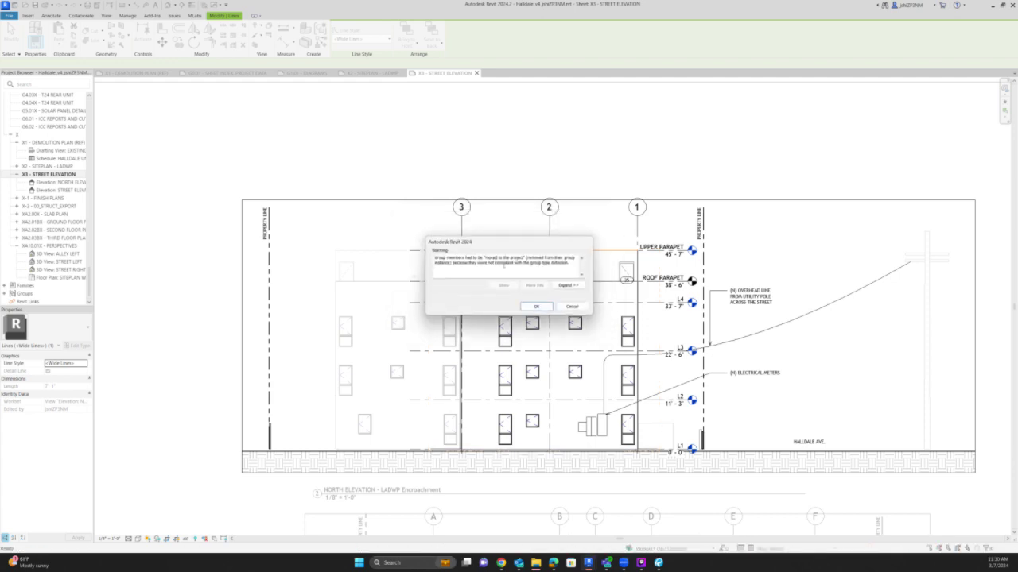
{"action": "left_click", "coordinate": [533, 308]}
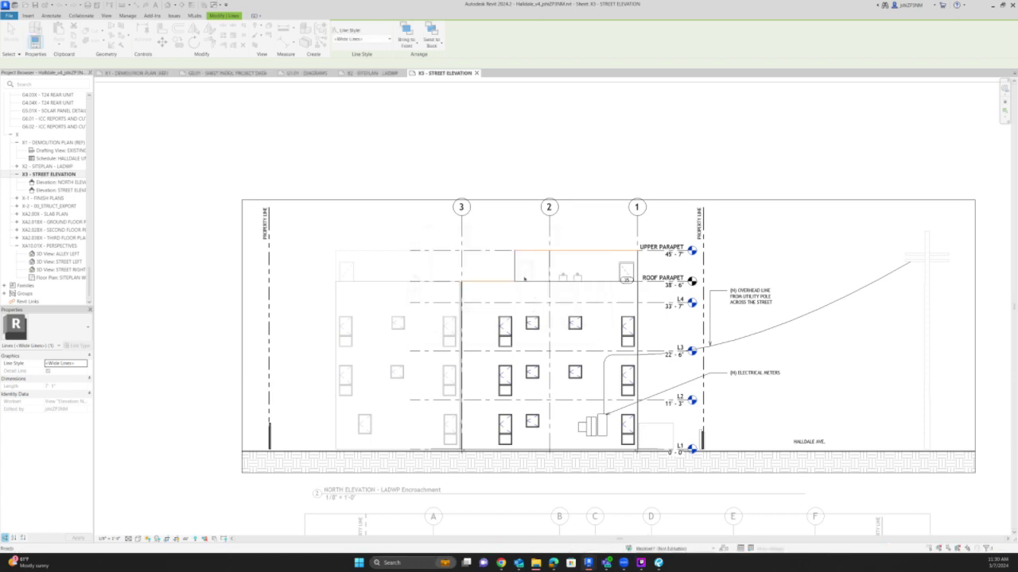
{"action": "left_click", "coordinate": [777, 244]}
{"action": "scroll", "coordinate": [684, 247], "scroll_direction": "up", "scroll_amount": 2}
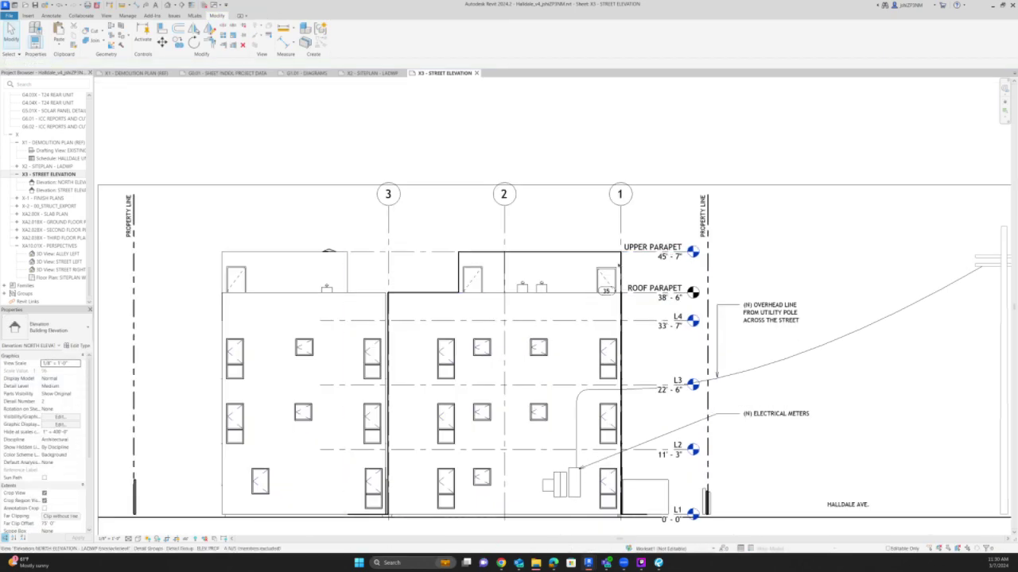
{"action": "scroll", "coordinate": [625, 277], "scroll_direction": "down", "scroll_amount": 3}
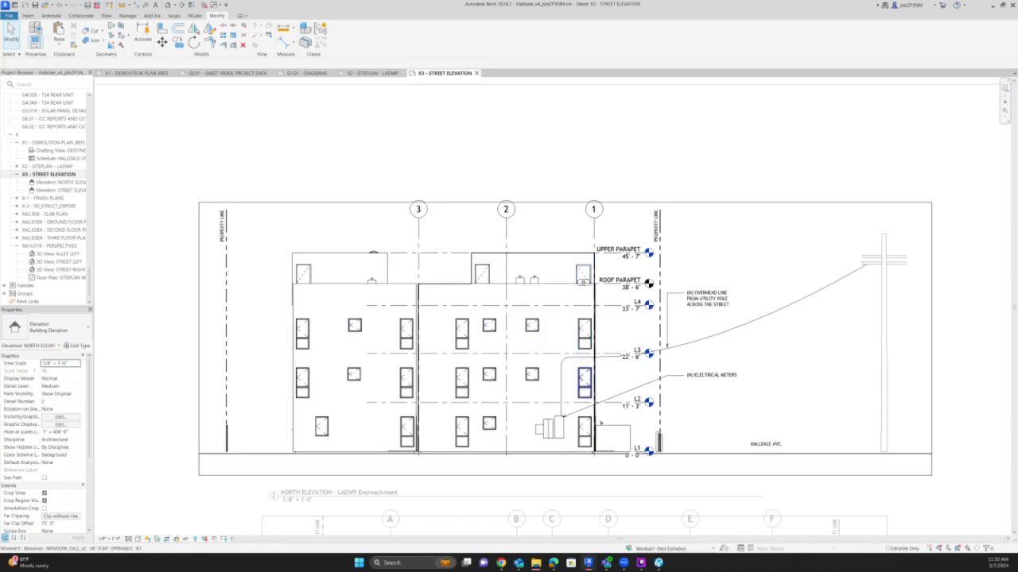
{"action": "scroll", "coordinate": [601, 453], "scroll_direction": "up", "scroll_amount": 4}
{"action": "double_click", "coordinate": [603, 454]}
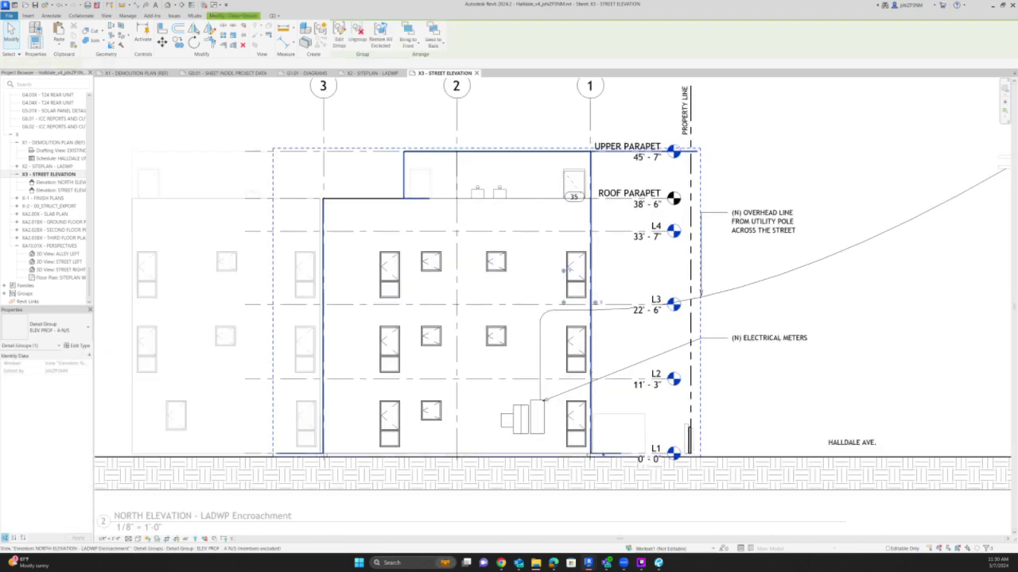
{"action": "left_click", "coordinate": [616, 455]}
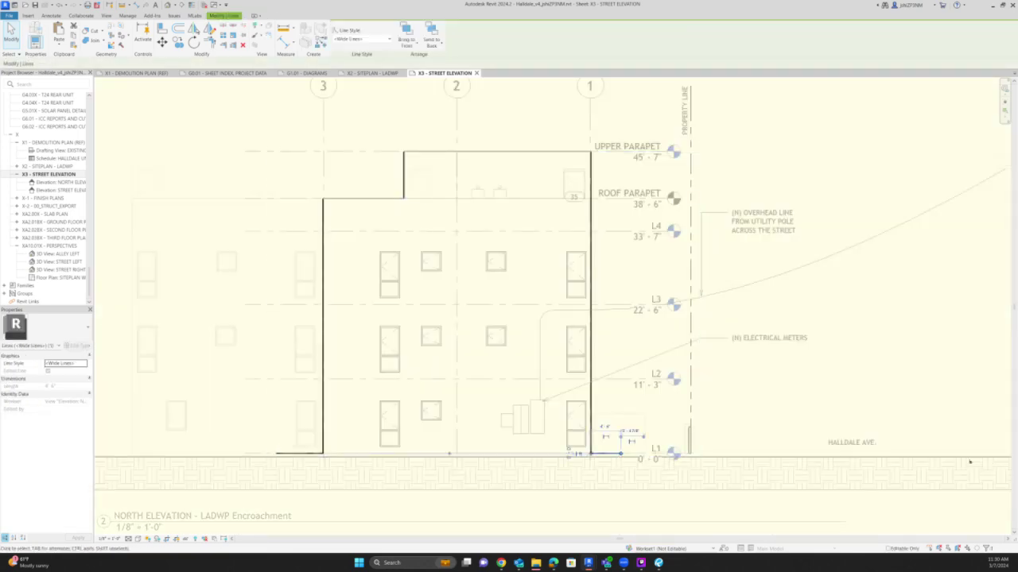
{"action": "scroll", "coordinate": [572, 429], "scroll_direction": "down", "scroll_amount": 2}
{"action": "key", "text": "Escape"}
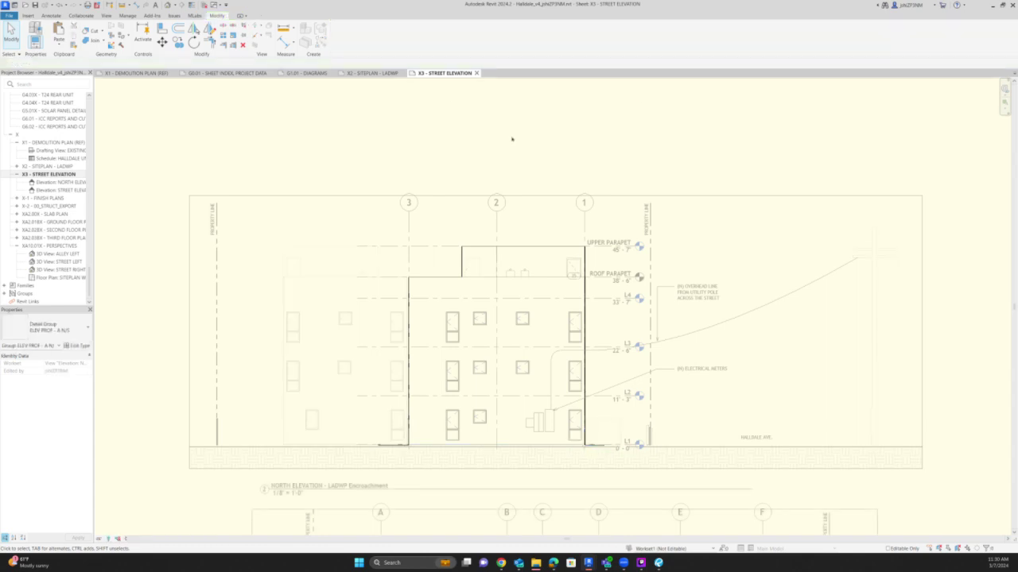
{"action": "left_click", "coordinate": [568, 220]}
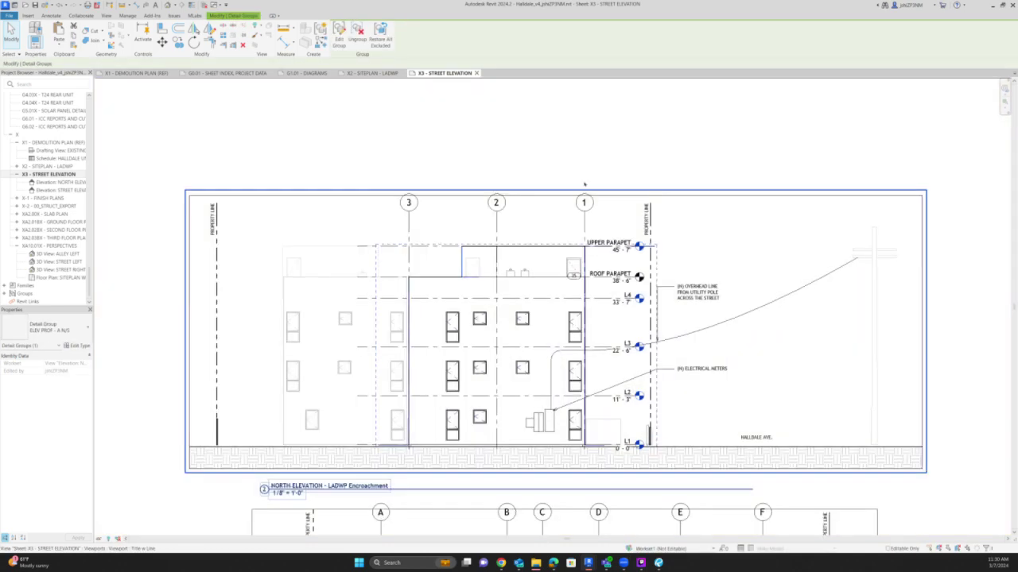
{"action": "middle_click_drag", "start_coordinate": [786, 331], "coordinate": [705, 248]}
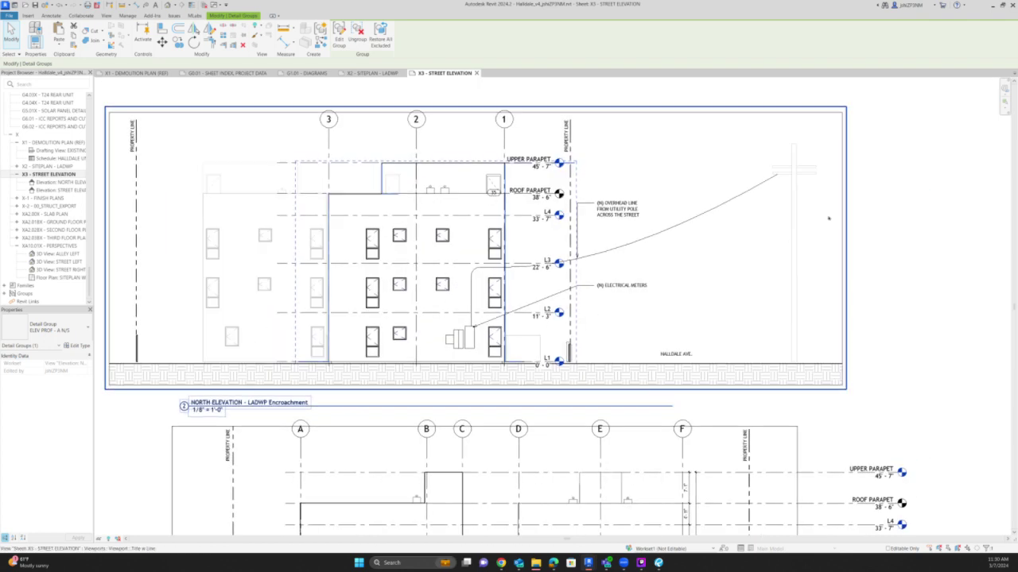
{"action": "left_click", "coordinate": [796, 196]}
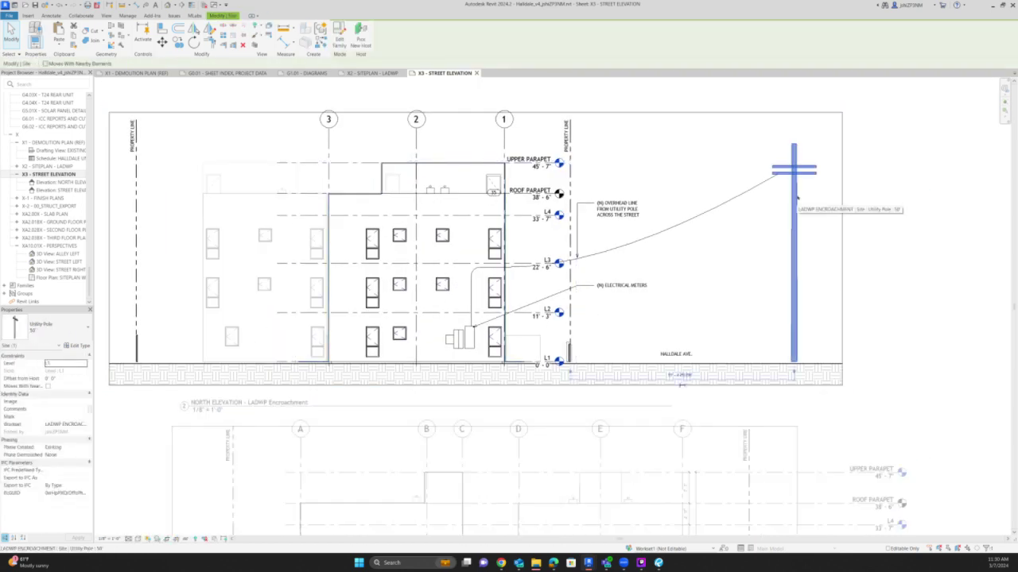
Apply a projection-line colour override to the utility pole with EOD, then reselect the pole
{"action": "key", "text": "e"}
{"action": "key", "text": "o"}
{"action": "key", "text": "d"}
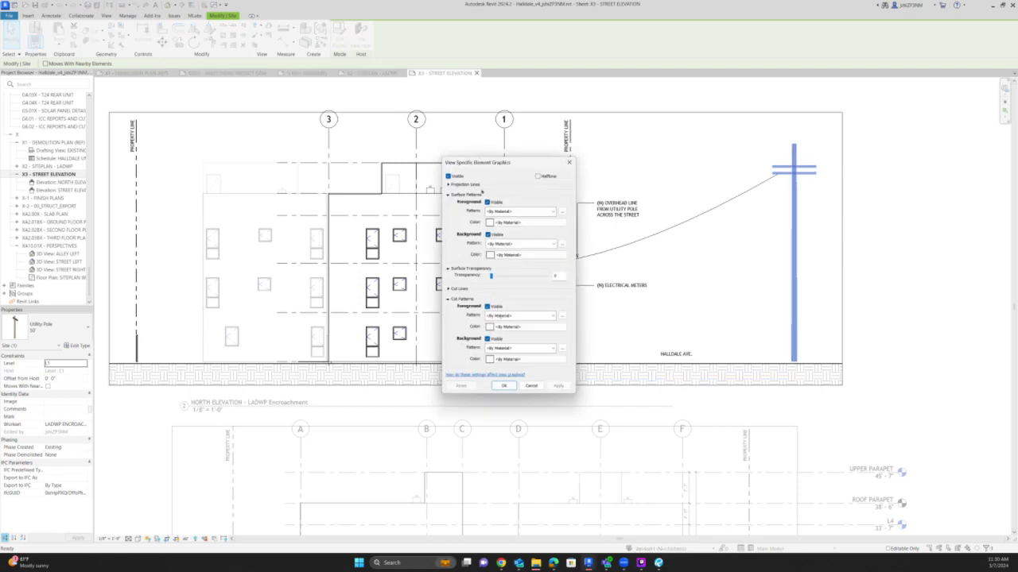
{"action": "left_click", "coordinate": [450, 185]}
{"action": "left_click", "coordinate": [516, 205]}
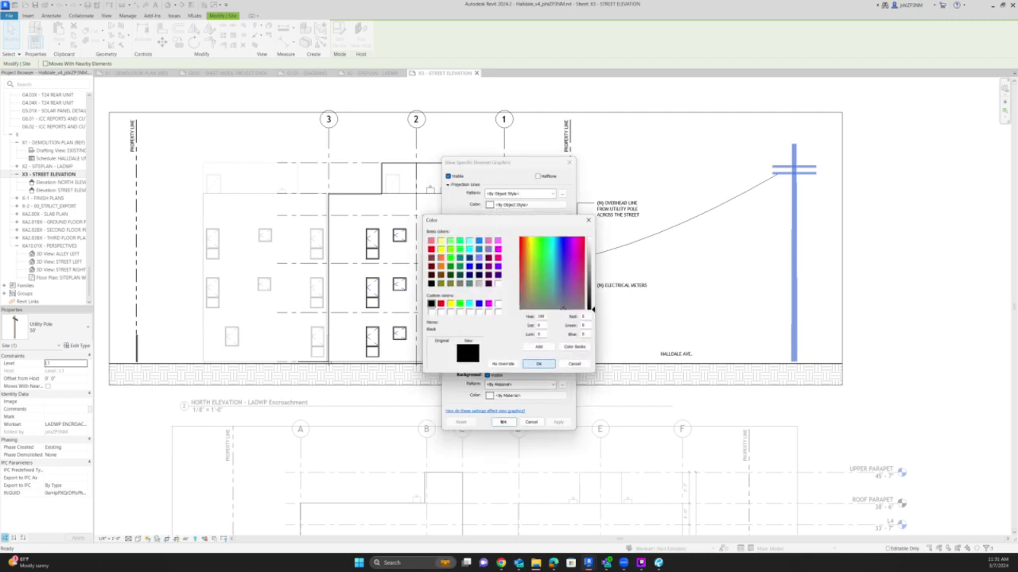
{"action": "left_click", "coordinate": [538, 363]}
{"action": "left_click", "coordinate": [503, 422]}
{"action": "left_click", "coordinate": [925, 229]}
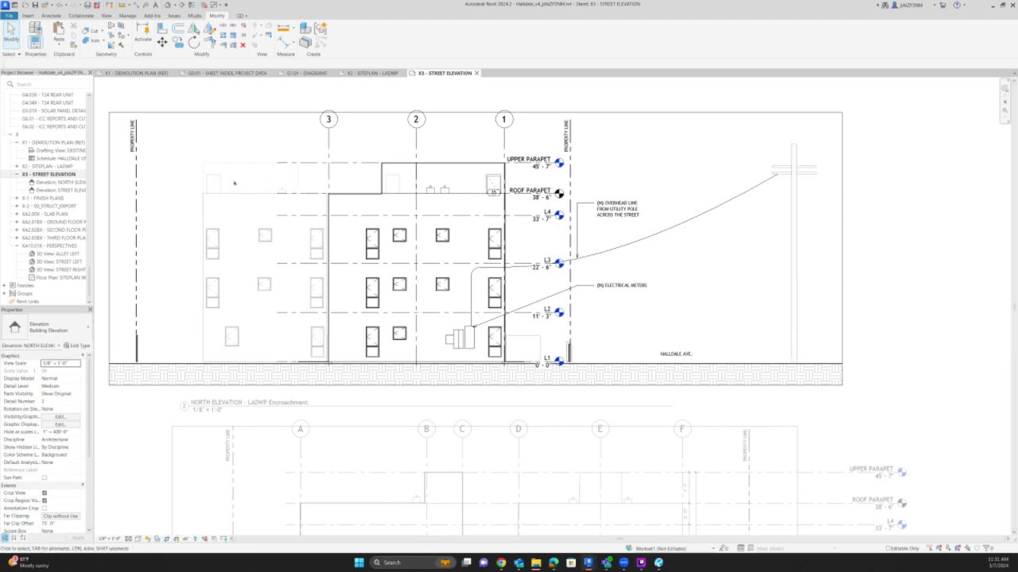
{"action": "left_click", "coordinate": [794, 192]}
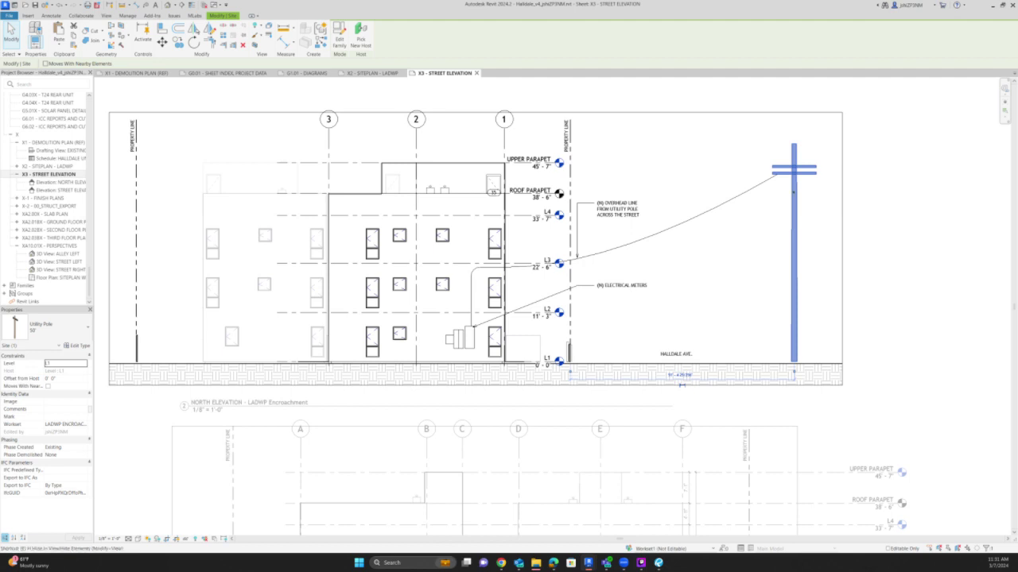
Override the utility pole's projection line weight in View Specific Element Graphics
{"action": "key", "text": "o"}
{"action": "key", "text": "d"}
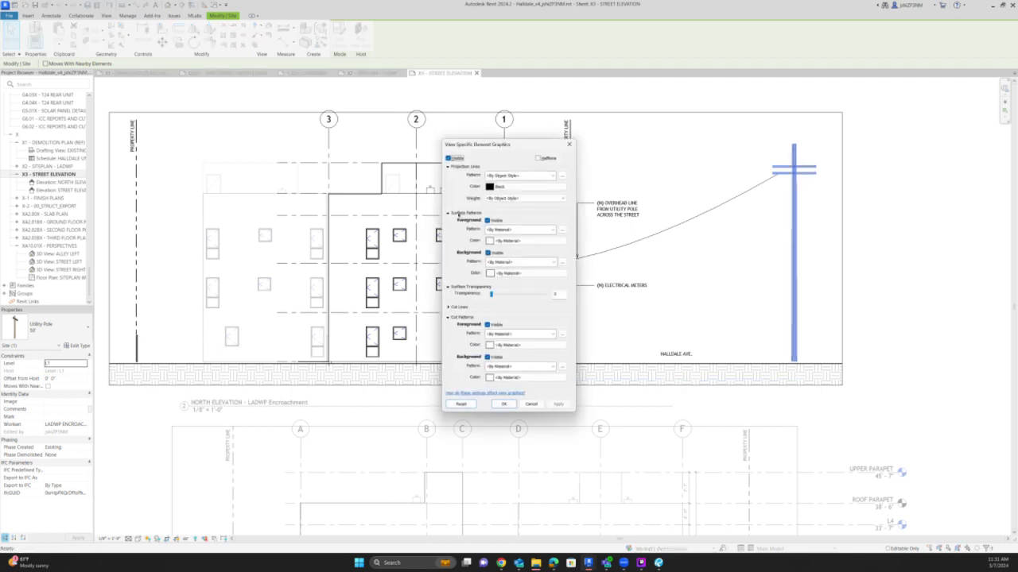
{"action": "left_click", "coordinate": [525, 198]}
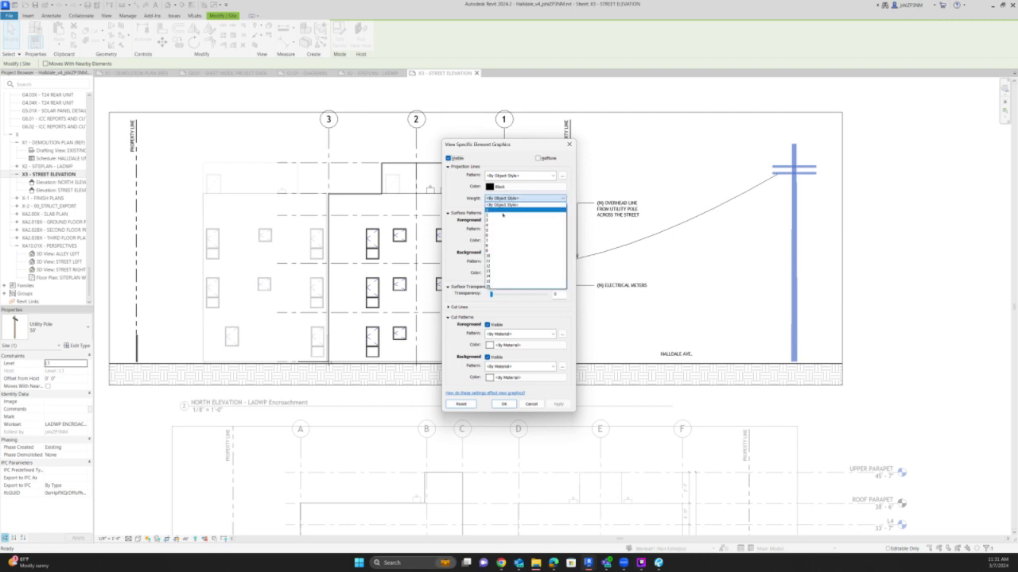
{"action": "left_click", "coordinate": [521, 208]}
{"action": "left_click", "coordinate": [557, 405]}
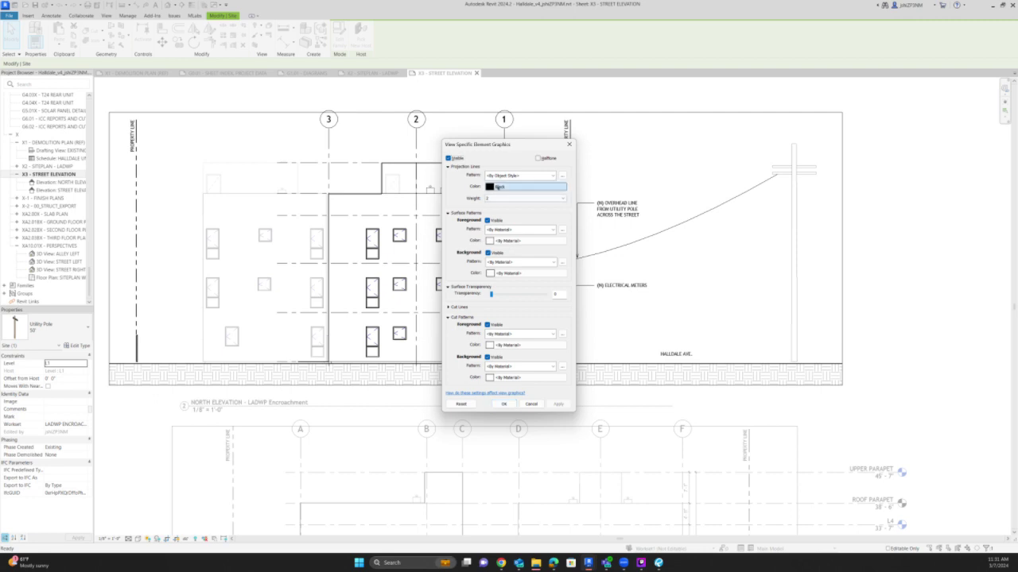
Change the pole's projection line colour from red to black and set weight 4
{"action": "left_click", "coordinate": [505, 186]}
{"action": "left_click", "coordinate": [431, 231]}
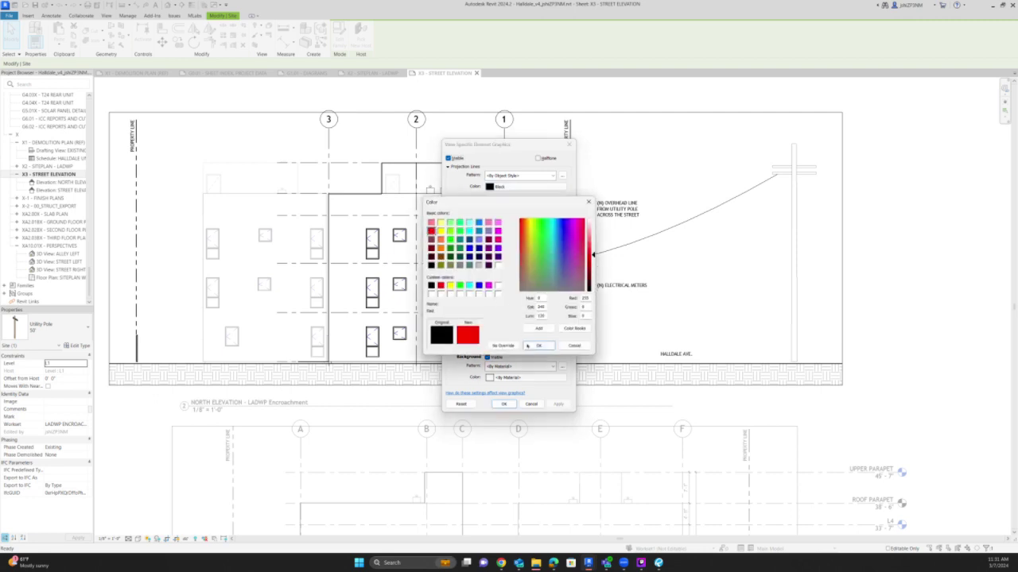
{"action": "key", "text": "Return"}
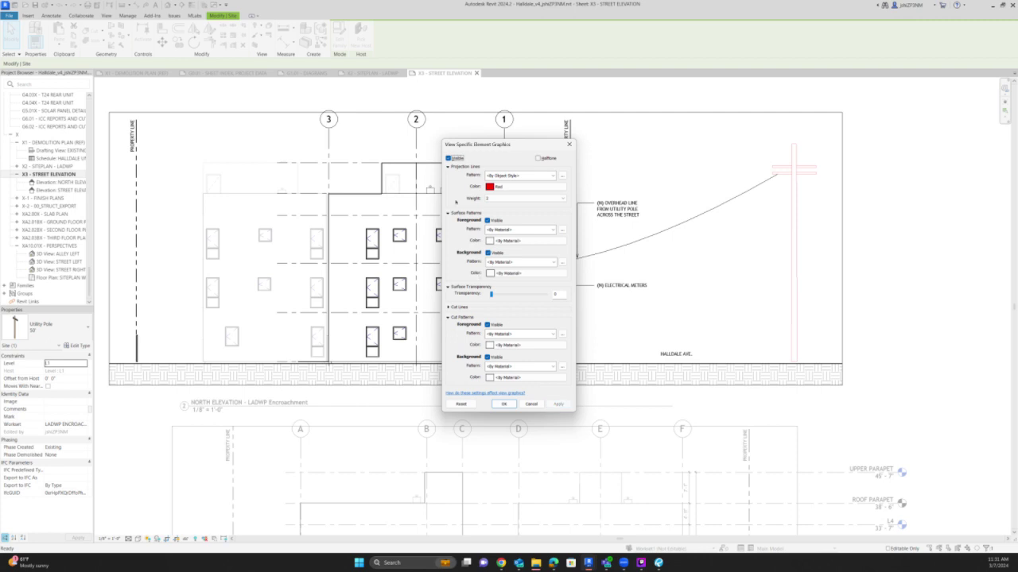
{"action": "left_click", "coordinate": [507, 186]}
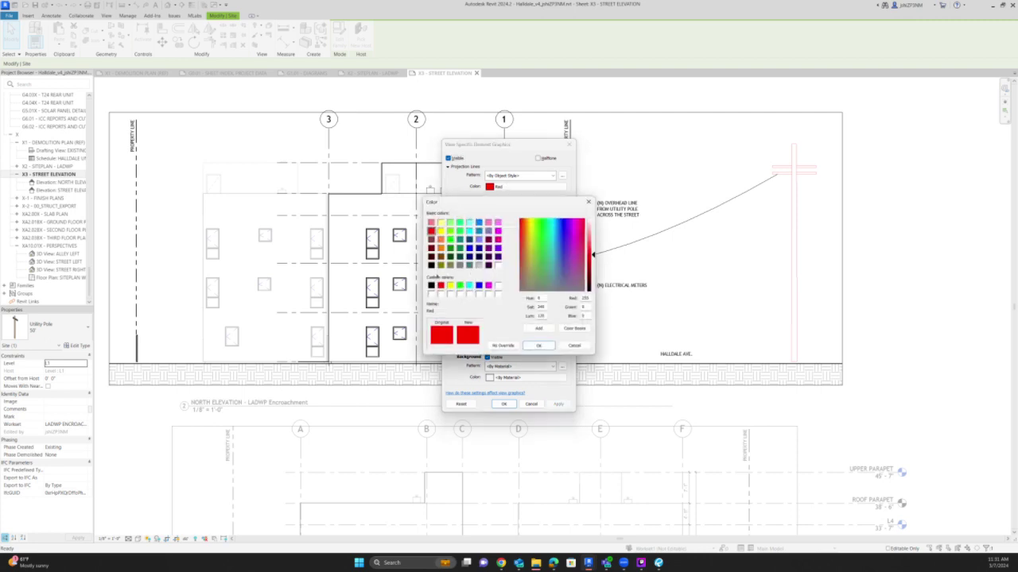
{"action": "left_click", "coordinate": [431, 284]}
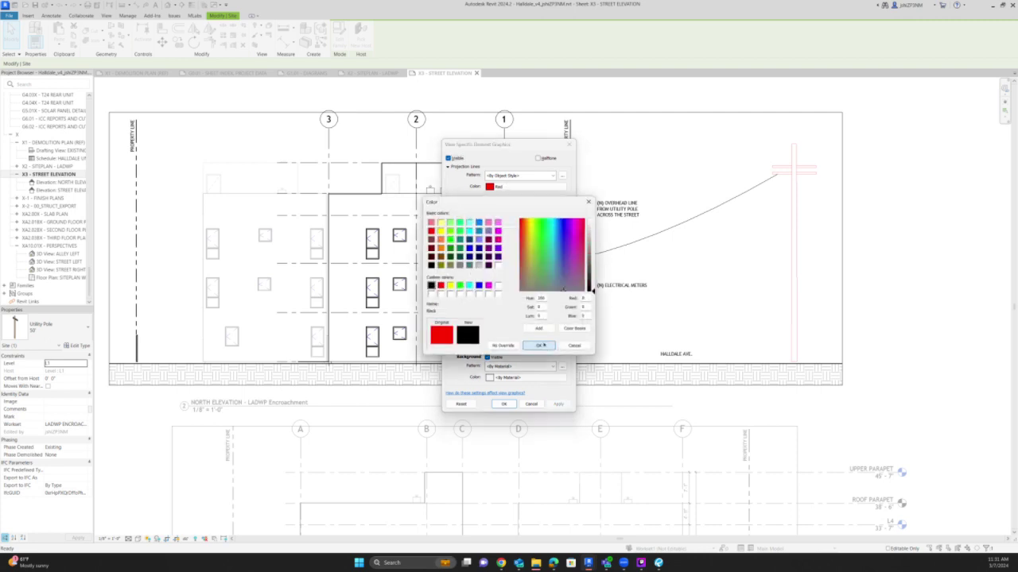
{"action": "left_click", "coordinate": [540, 345]}
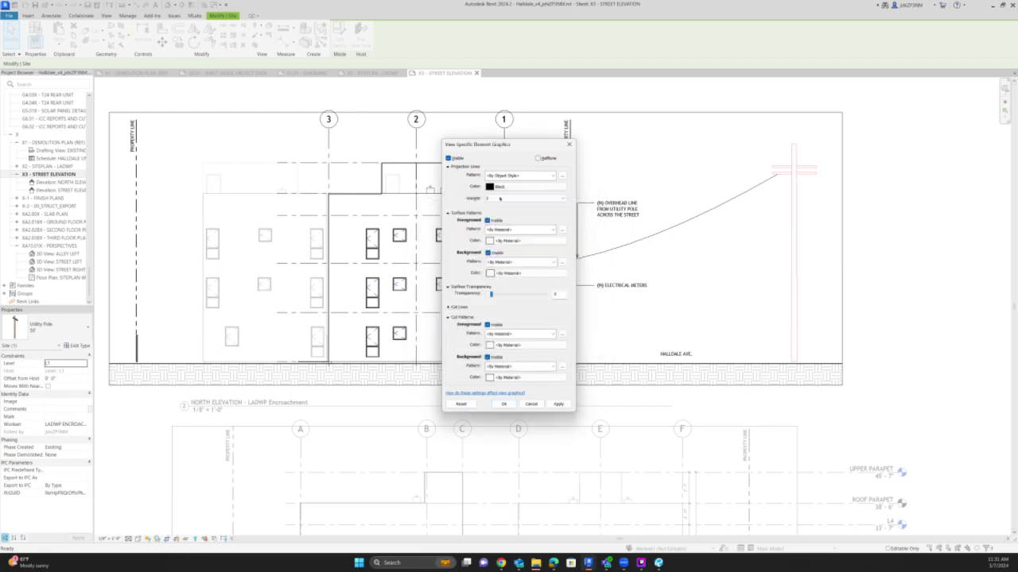
{"action": "left_click", "coordinate": [499, 198]}
{"action": "left_click", "coordinate": [508, 223]}
Accept the black weight-4 pole overrides, check the pole, then deactivate the upper elevation viewport
{"action": "left_click", "coordinate": [508, 405]}
{"action": "scroll", "coordinate": [886, 211], "scroll_direction": "up", "scroll_amount": 2}
{"action": "left_click", "coordinate": [883, 191]}
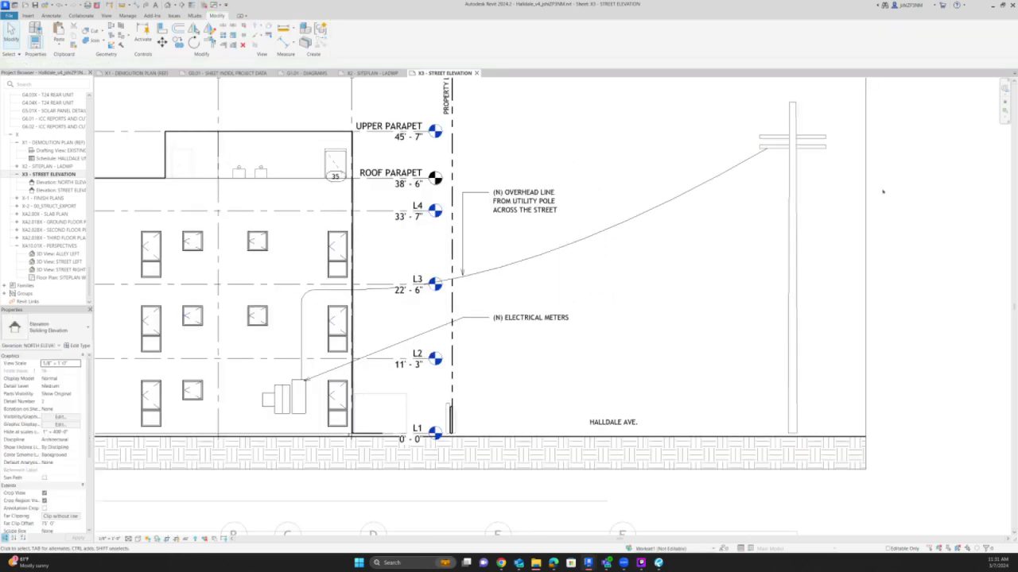
{"action": "scroll", "coordinate": [814, 149], "scroll_direction": "up", "scroll_amount": 3}
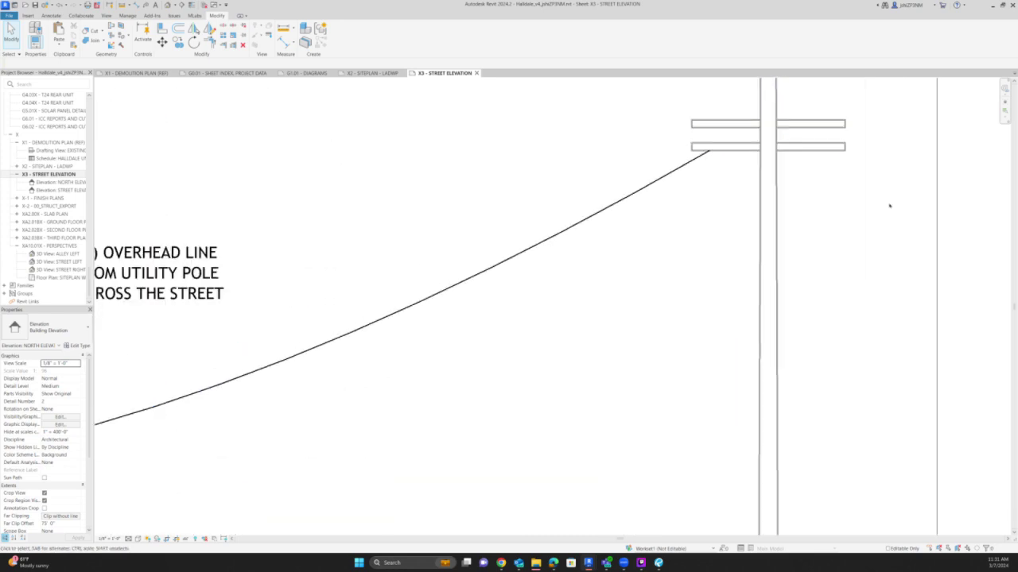
{"action": "scroll", "coordinate": [889, 205], "scroll_direction": "down", "scroll_amount": 5}
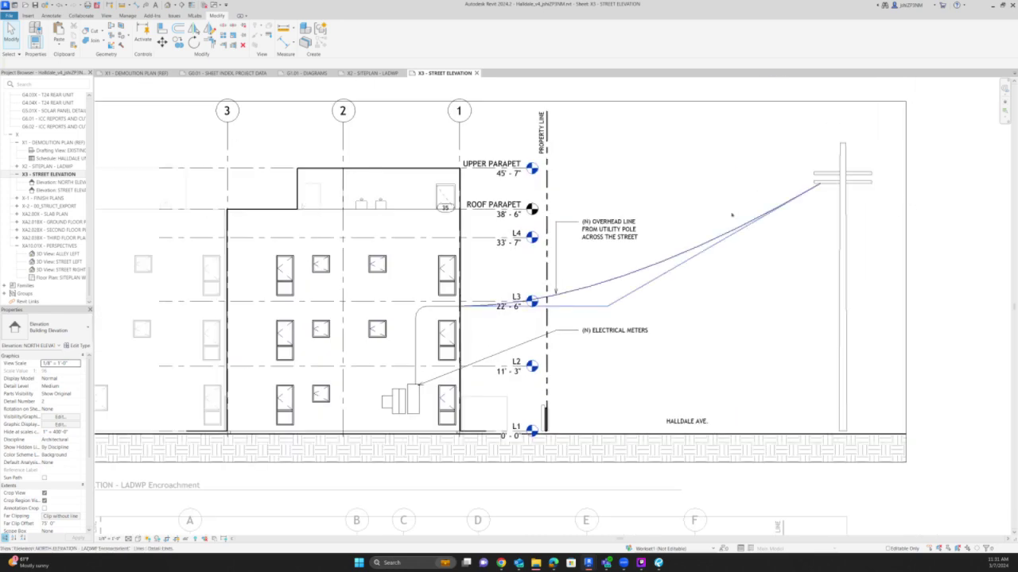
{"action": "scroll", "coordinate": [845, 231], "scroll_direction": "down", "scroll_amount": 4}
{"action": "middle_click_drag", "start_coordinate": [826, 276], "coordinate": [863, 228]}
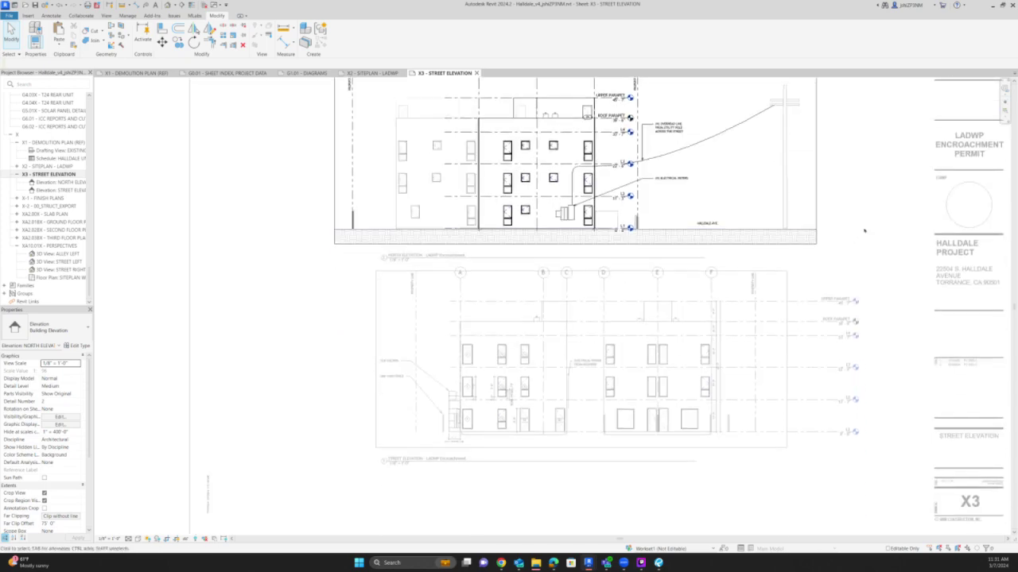
{"action": "double_click", "coordinate": [863, 227]}
Nudge the nearby detail line right and drag ELECTRICAL FEEDER FROM NEIGHBOR left above SCAFFOLDING
{"action": "scroll", "coordinate": [503, 373], "scroll_direction": "up", "scroll_amount": 3}
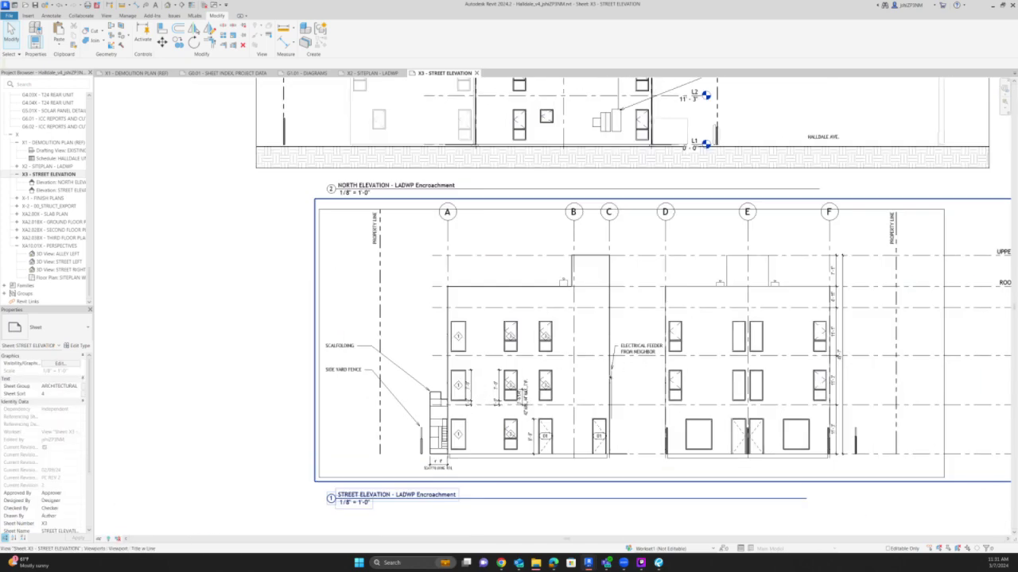
{"action": "double_click", "coordinate": [611, 380]}
{"action": "left_click", "coordinate": [612, 380]}
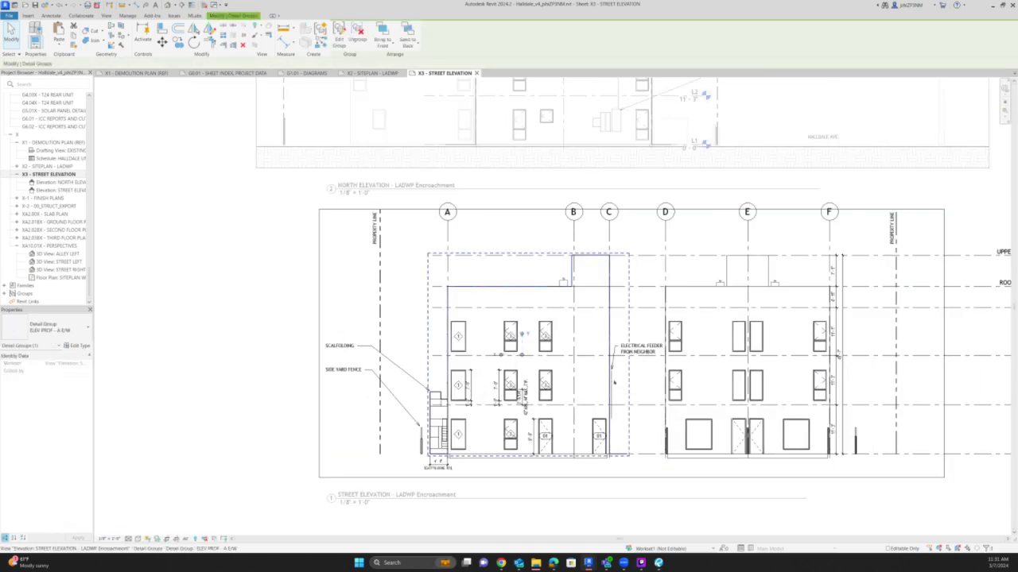
{"action": "scroll", "coordinate": [613, 383], "scroll_direction": "up", "scroll_amount": 3}
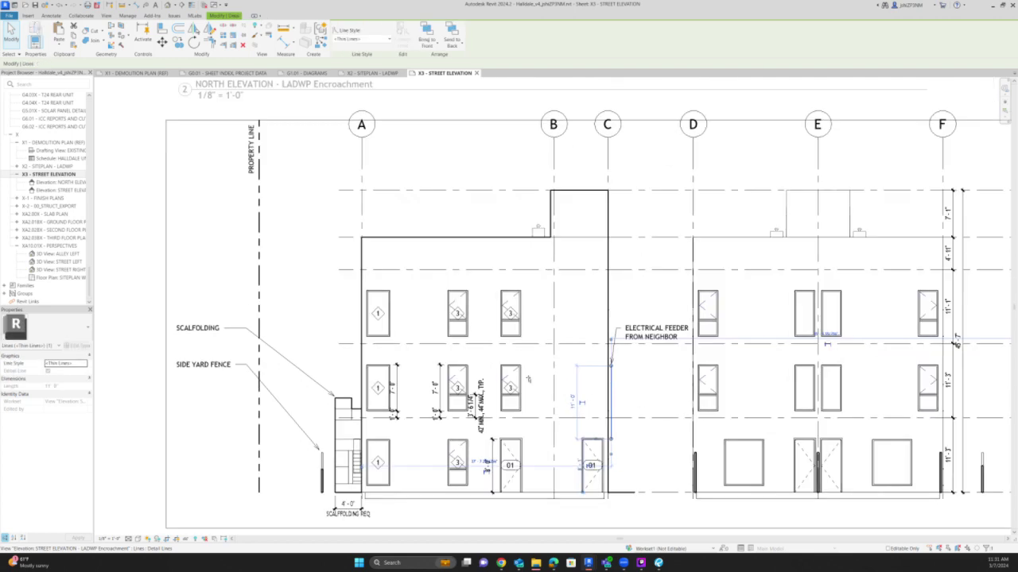
{"action": "left_click", "coordinate": [956, 342]}
{"action": "left_click_drag", "start_coordinate": [347, 379], "coordinate": [360, 380]}
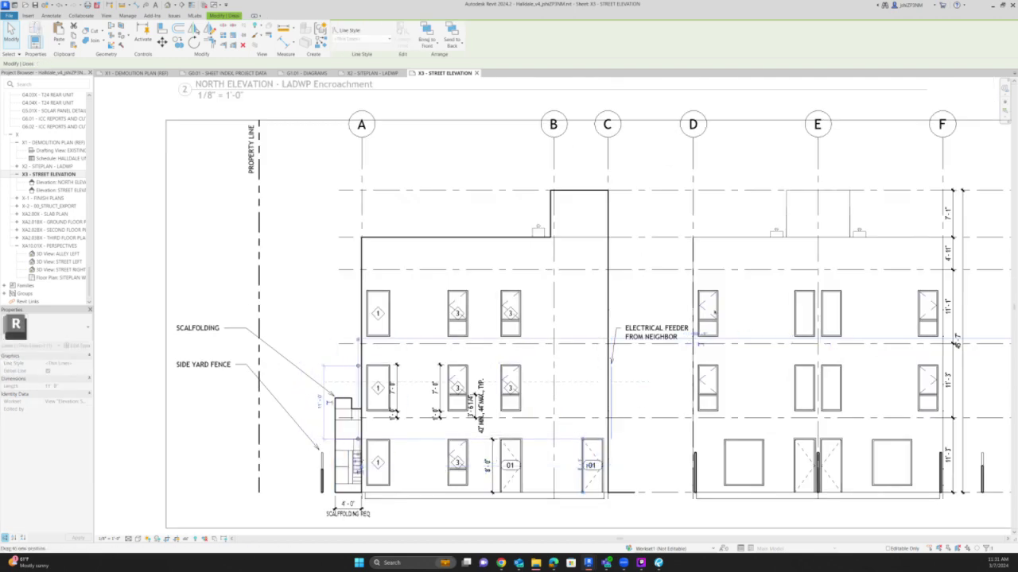
{"action": "left_click", "coordinate": [629, 332]}
{"action": "left_click_drag", "start_coordinate": [628, 332], "coordinate": [358, 388]}
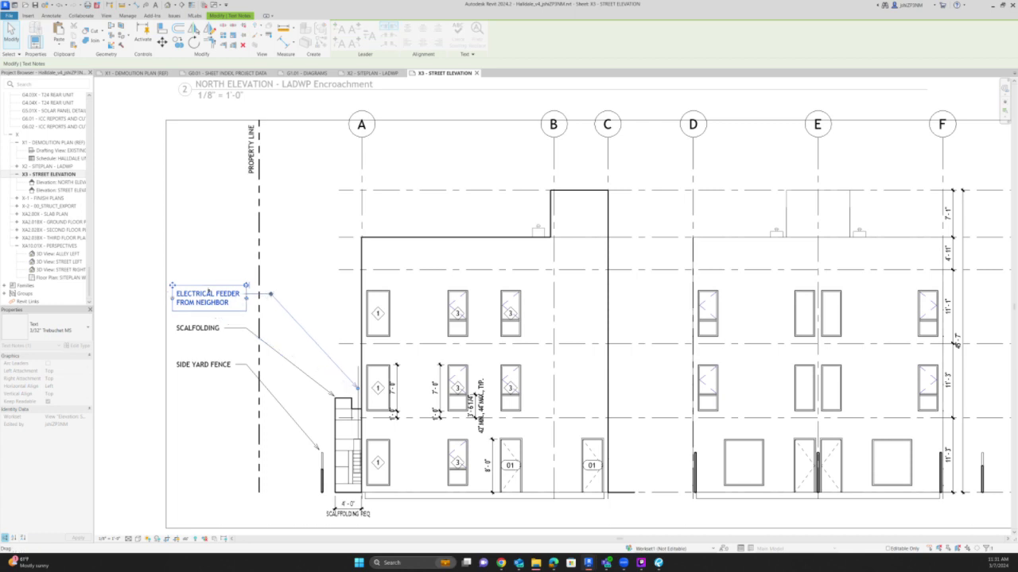
Replace FEEDER FROM NEIGHBOR with RISER so the note reads ELECTRICAL RISER
{"action": "scroll", "coordinate": [361, 377], "scroll_direction": "up", "scroll_amount": 1}
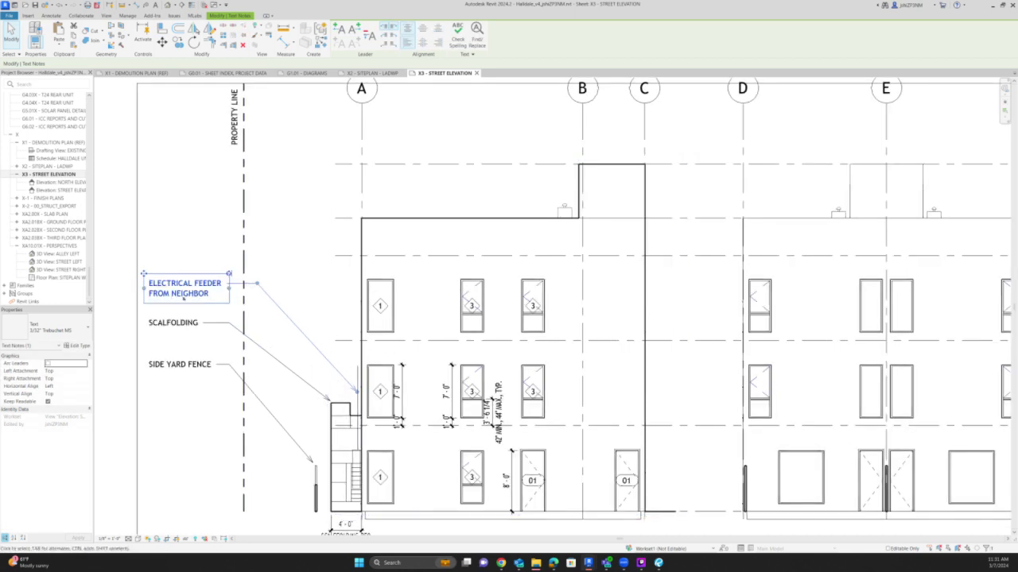
{"action": "double_click", "coordinate": [183, 296]}
{"action": "left_click_drag", "start_coordinate": [210, 294], "coordinate": [184, 284]}
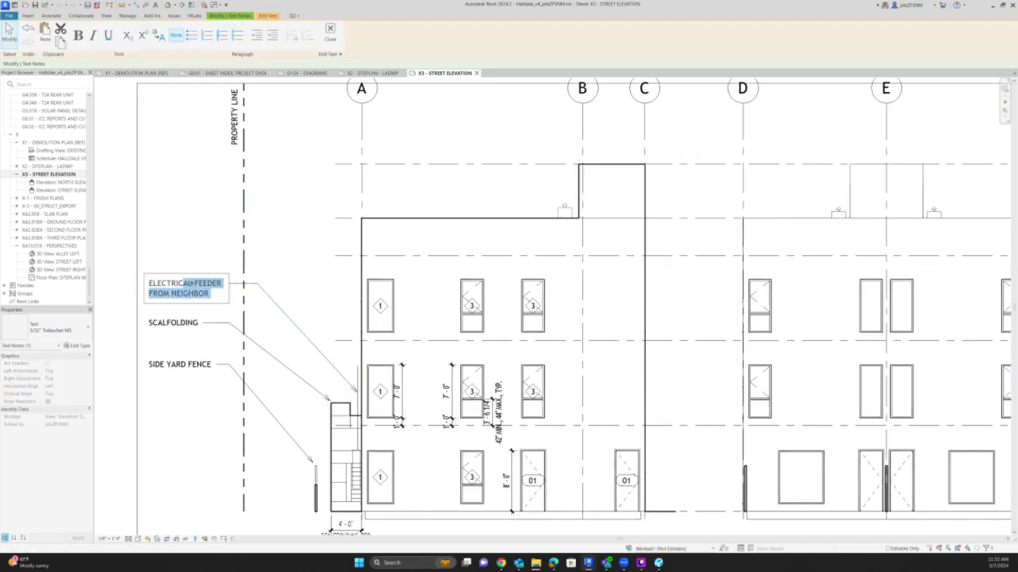
{"action": "type", "text": "RI"}
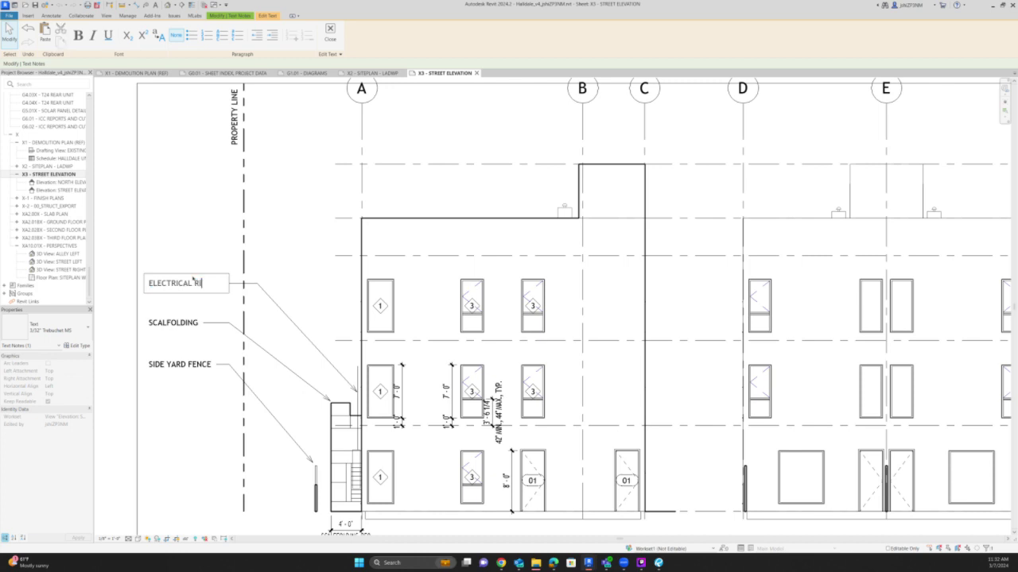
{"action": "type", "text": "SER"}
{"action": "left_click", "coordinate": [238, 259]}
Reopen the ELECTRICAL RISER note, select all its text, and begin retyping it as SERVICE
{"action": "scroll", "coordinate": [358, 373], "scroll_direction": "up", "scroll_amount": 2}
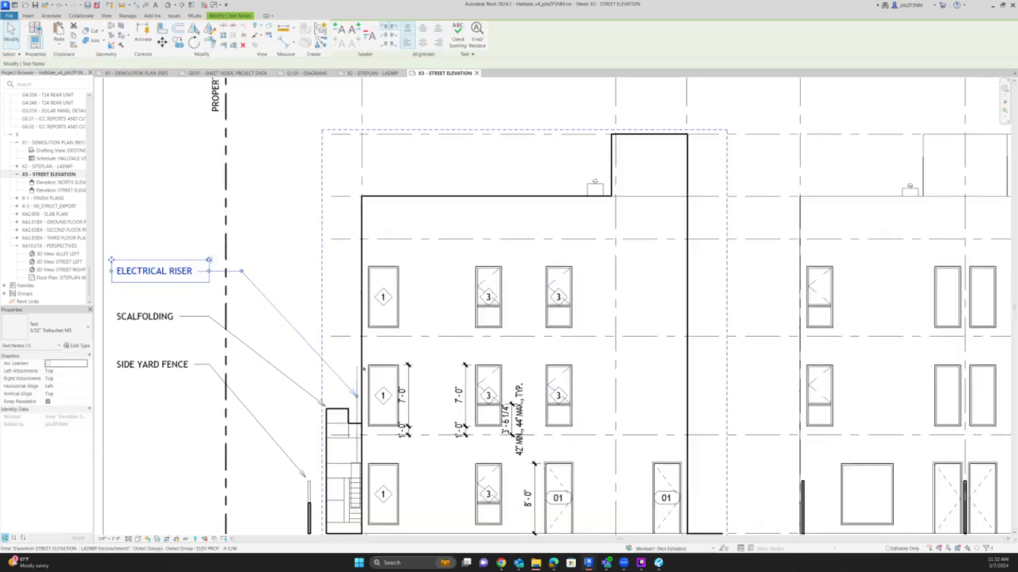
{"action": "left_click", "coordinate": [357, 375]}
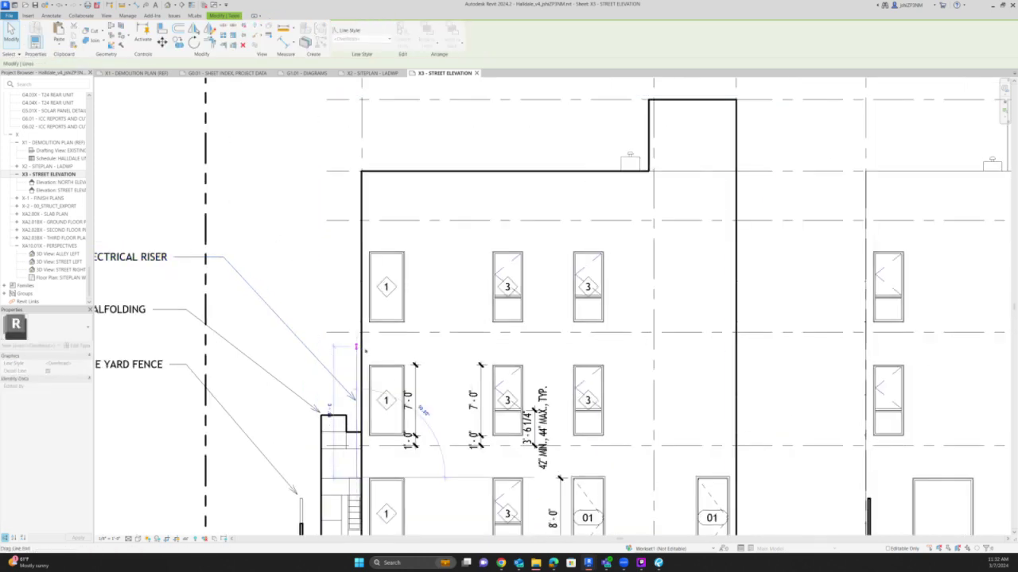
{"action": "scroll", "coordinate": [273, 325], "scroll_direction": "down", "scroll_amount": 3}
{"action": "double_click", "coordinate": [234, 297]}
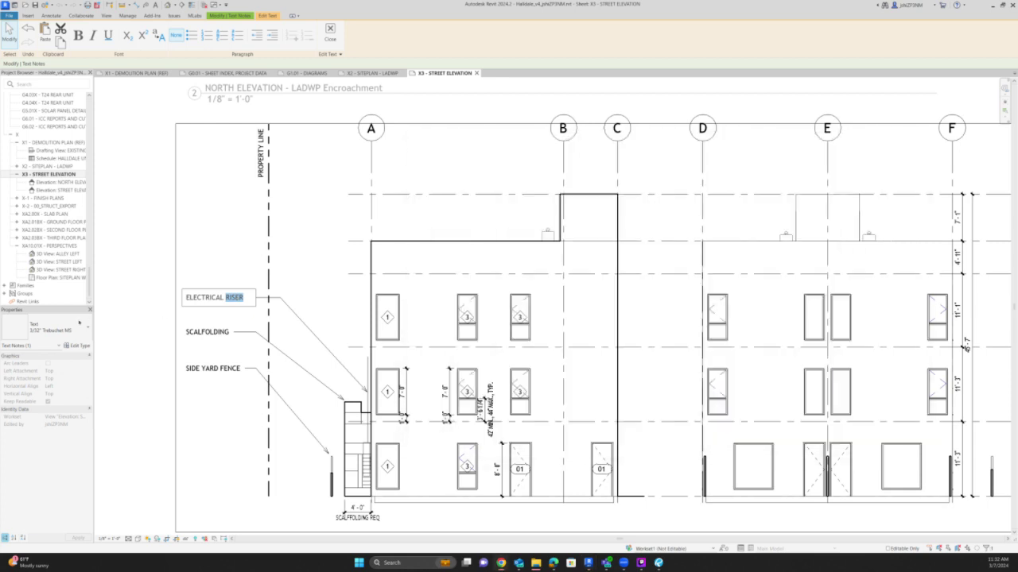
{"action": "key", "text": "ctrl+a"}
{"action": "type", "text": "SW"}
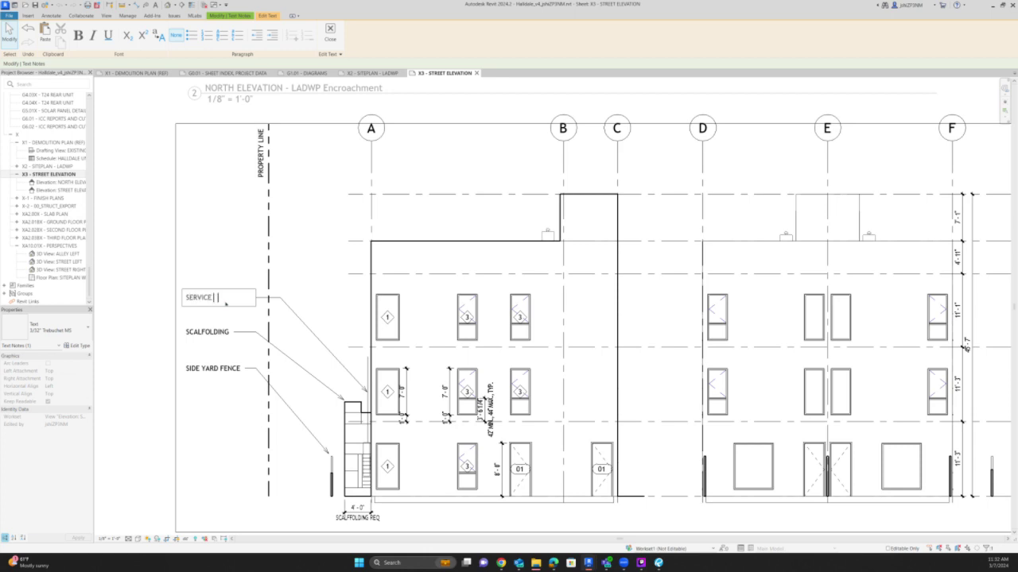
Finish the SERVICE HEAD note text, then start and cancel a detail line near the scaffolding
{"action": "left_click", "coordinate": [322, 263]}
{"action": "scroll", "coordinate": [369, 350], "scroll_direction": "up", "scroll_amount": 2}
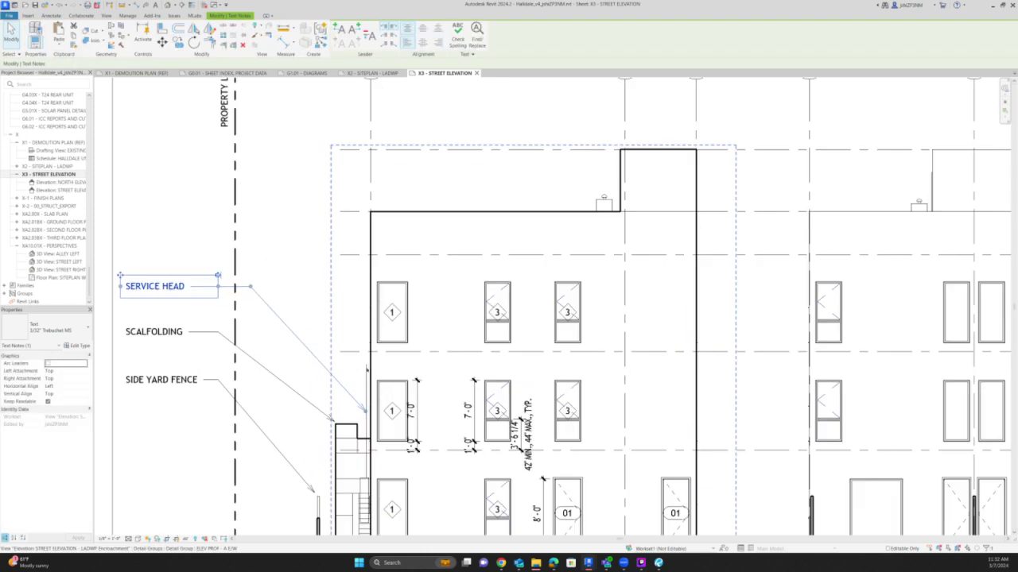
{"action": "left_click", "coordinate": [367, 366]}
{"action": "key", "text": "Escape"}
{"action": "scroll", "coordinate": [365, 356], "scroll_direction": "up", "scroll_amount": 2}
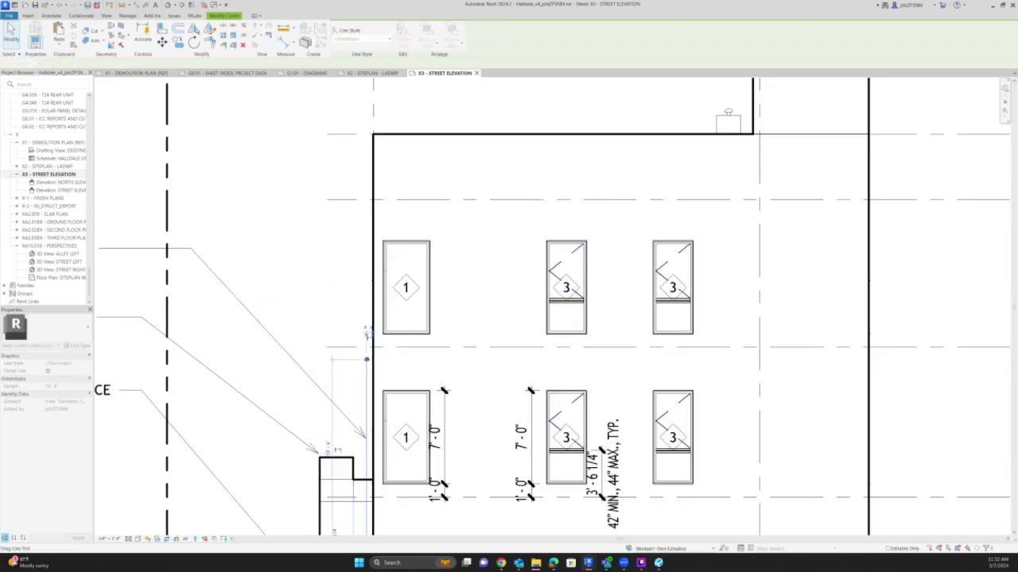
{"action": "key", "text": "d"}
{"action": "key", "text": "l"}
{"action": "left_click", "coordinate": [366, 359]}
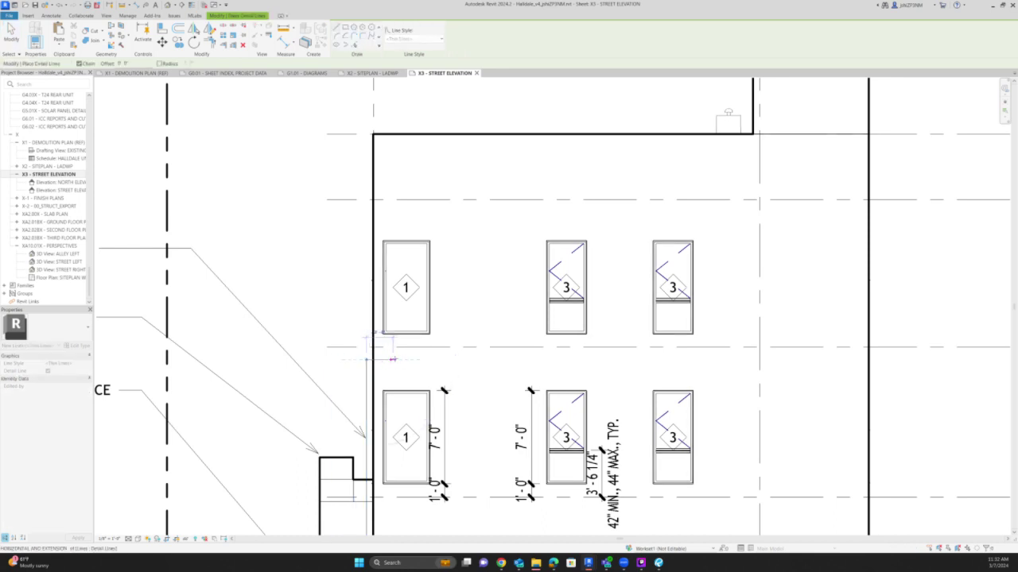
{"action": "key", "text": "Escape"}
{"action": "key", "text": "Escape"}
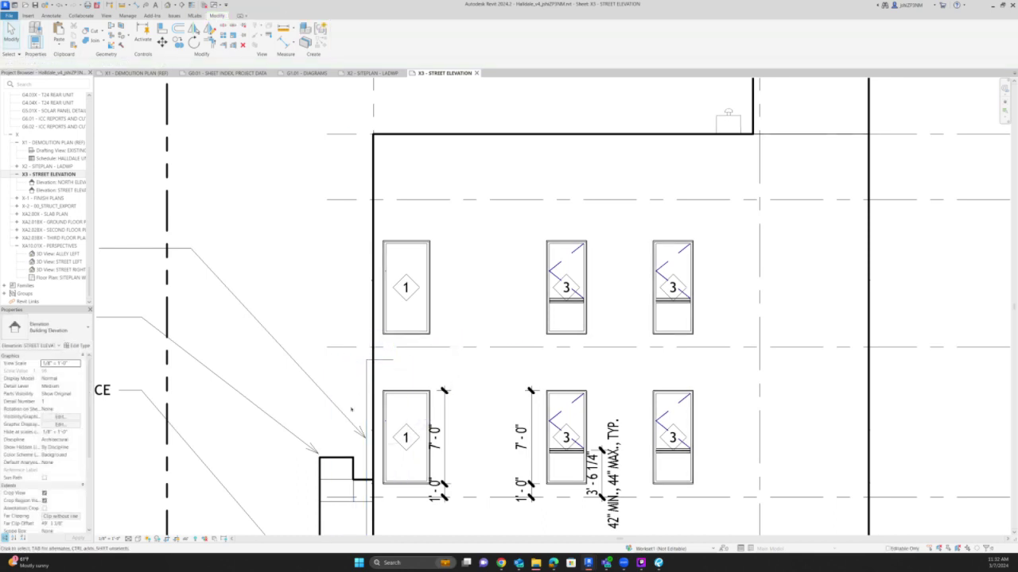
Drag the SERVICE HEAD leader tip higher up the wall and draw a small detail-line box there
{"action": "left_click", "coordinate": [367, 436]}
{"action": "left_click_drag", "start_coordinate": [368, 437], "coordinate": [383, 359]}
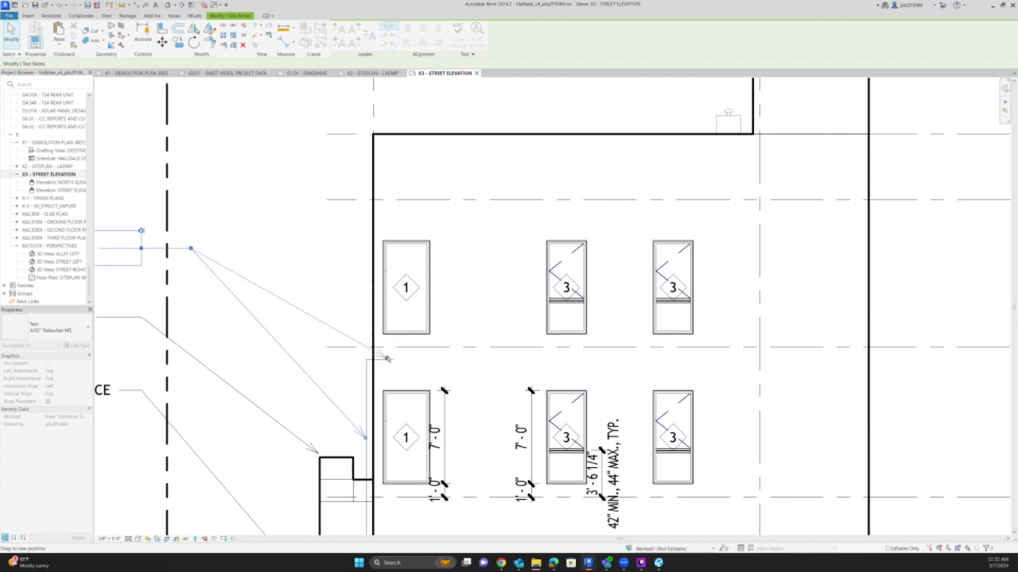
{"action": "scroll", "coordinate": [397, 344], "scroll_direction": "up", "scroll_amount": 1}
{"action": "key", "text": "d"}
{"action": "key", "text": "l"}
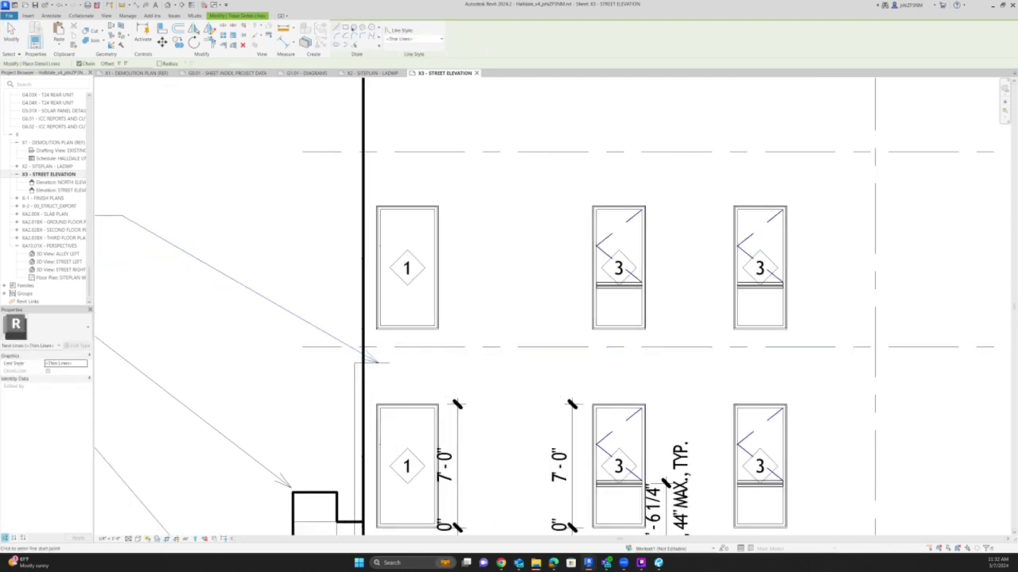
{"action": "scroll", "coordinate": [398, 370], "scroll_direction": "up", "scroll_amount": 2}
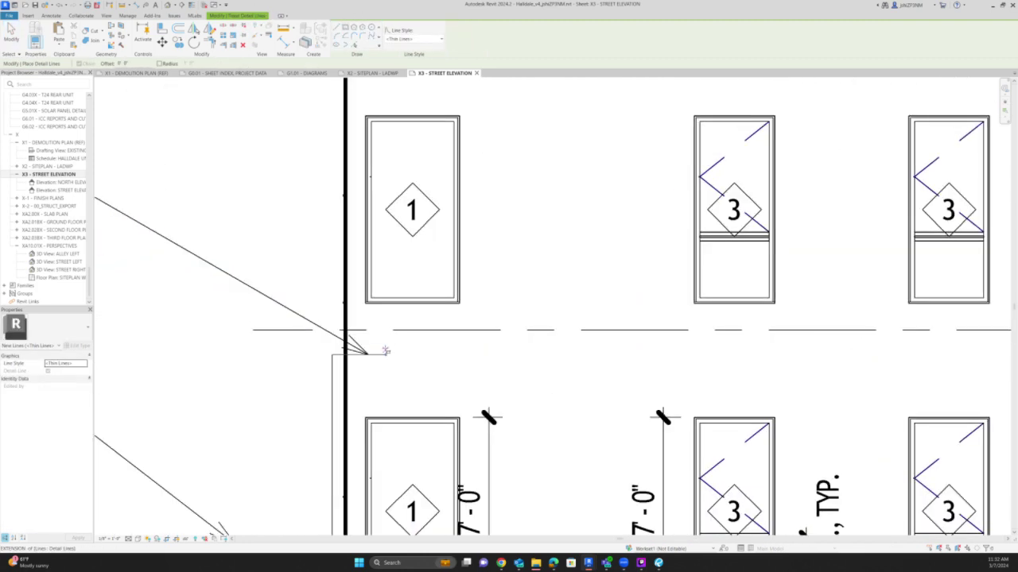
{"action": "left_click", "coordinate": [386, 349]}
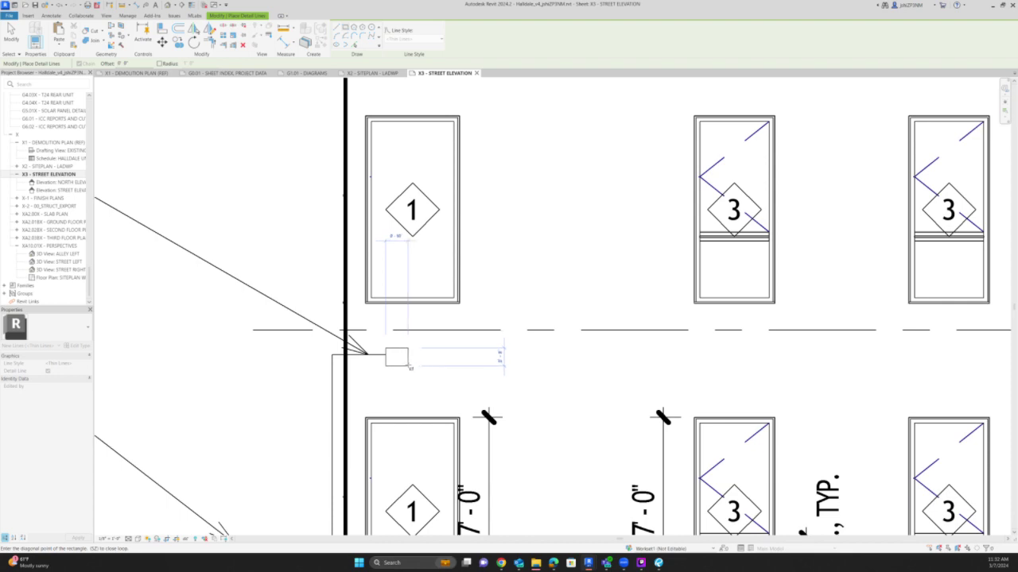
{"action": "left_click", "coordinate": [409, 366]}
{"action": "key", "text": "Escape"}
{"action": "key", "text": "Escape"}
{"action": "scroll", "coordinate": [382, 334], "scroll_direction": "down", "scroll_amount": 5}
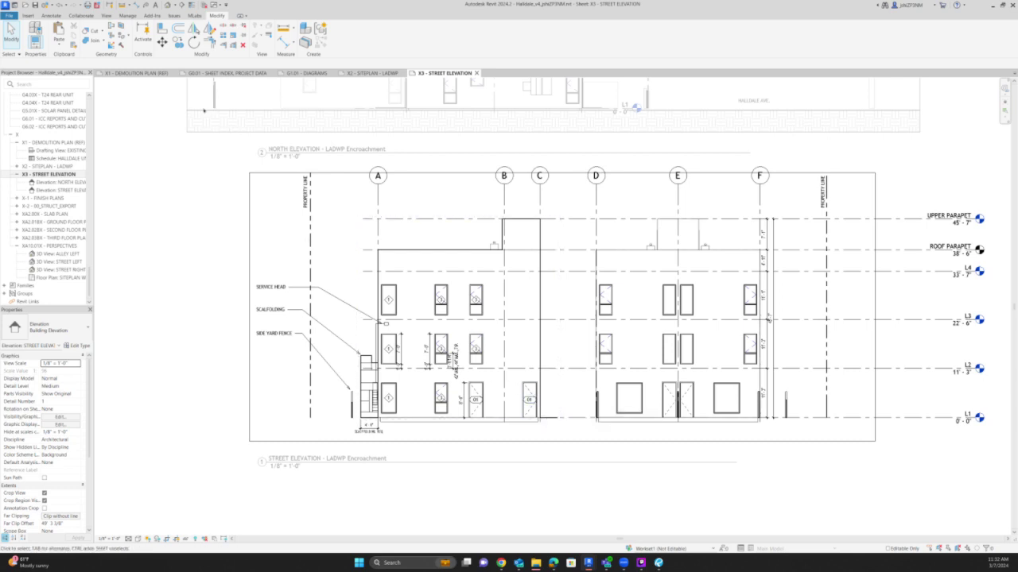
Paste the hatched ground strip Aligned to Selected Views into the street elevation
{"action": "left_click", "coordinate": [191, 120]}
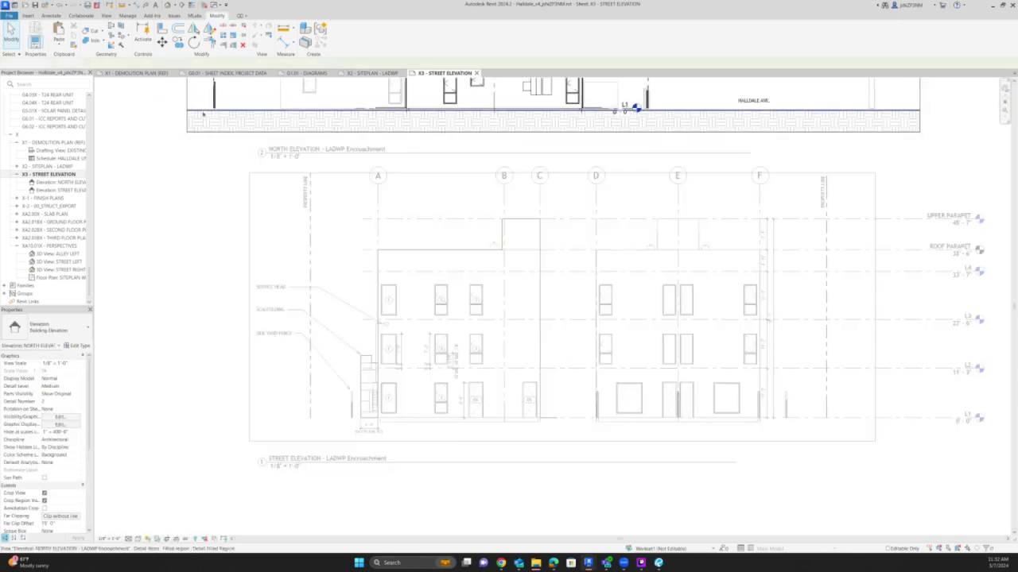
{"action": "double_click", "coordinate": [258, 263]}
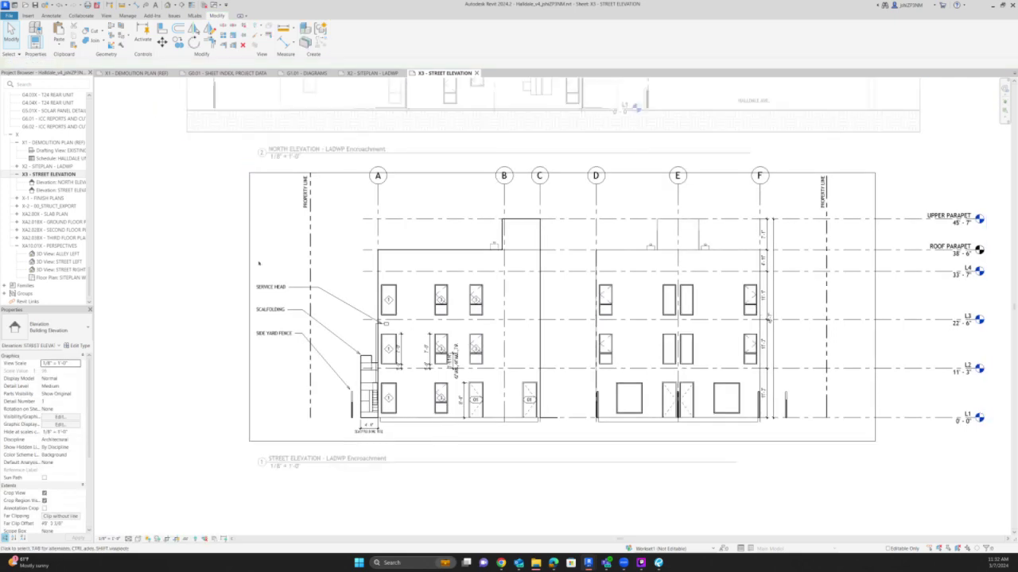
{"action": "left_click", "coordinate": [59, 45]}
{"action": "left_click", "coordinate": [84, 90]}
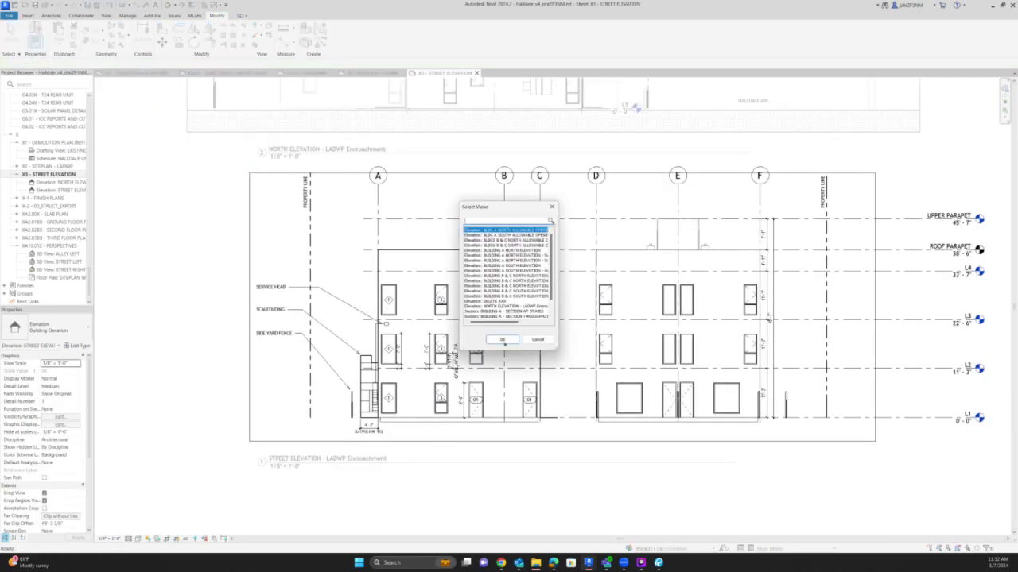
{"action": "left_click", "coordinate": [501, 340]}
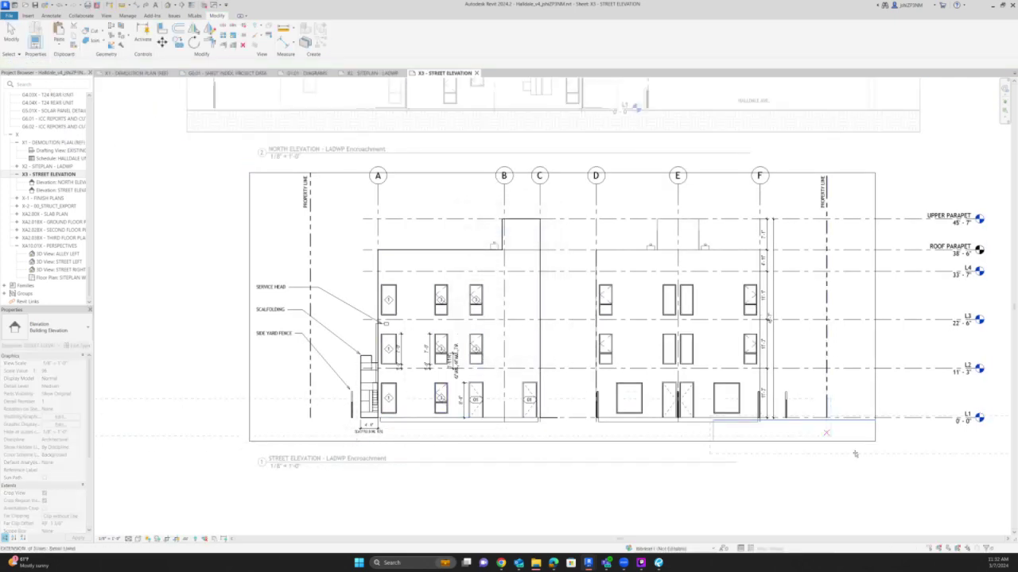
{"action": "scroll", "coordinate": [818, 427], "scroll_direction": "up", "scroll_amount": 2}
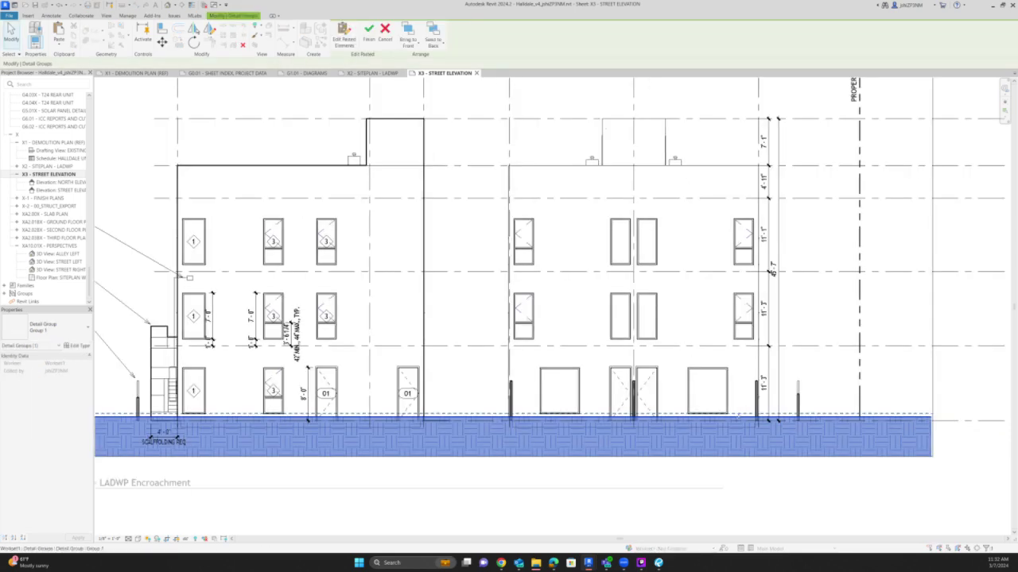
{"action": "scroll", "coordinate": [736, 434], "scroll_direction": "up", "scroll_amount": 3}
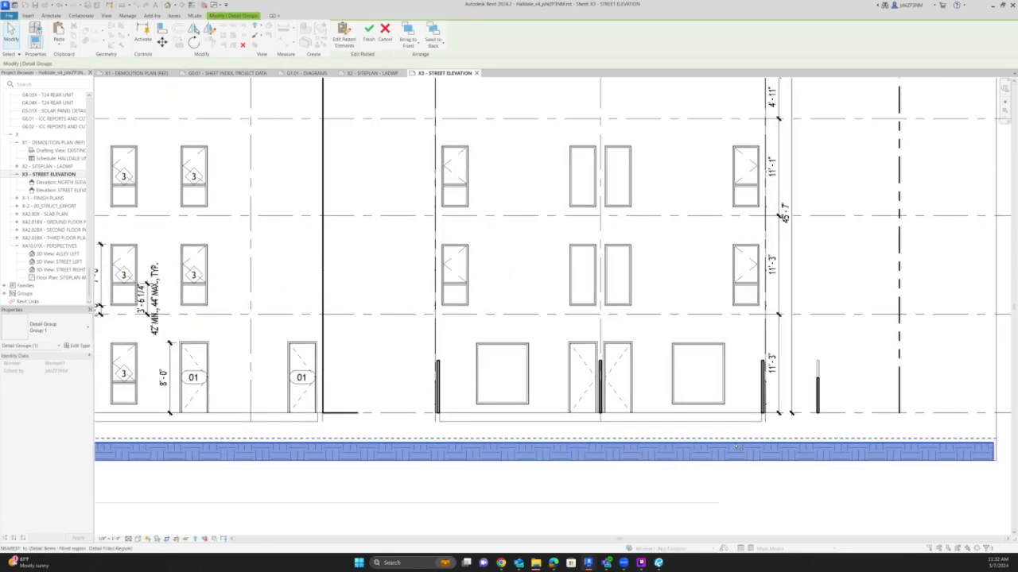
{"action": "key", "text": "Escape"}
{"action": "scroll", "coordinate": [748, 429], "scroll_direction": "up", "scroll_amount": 3}
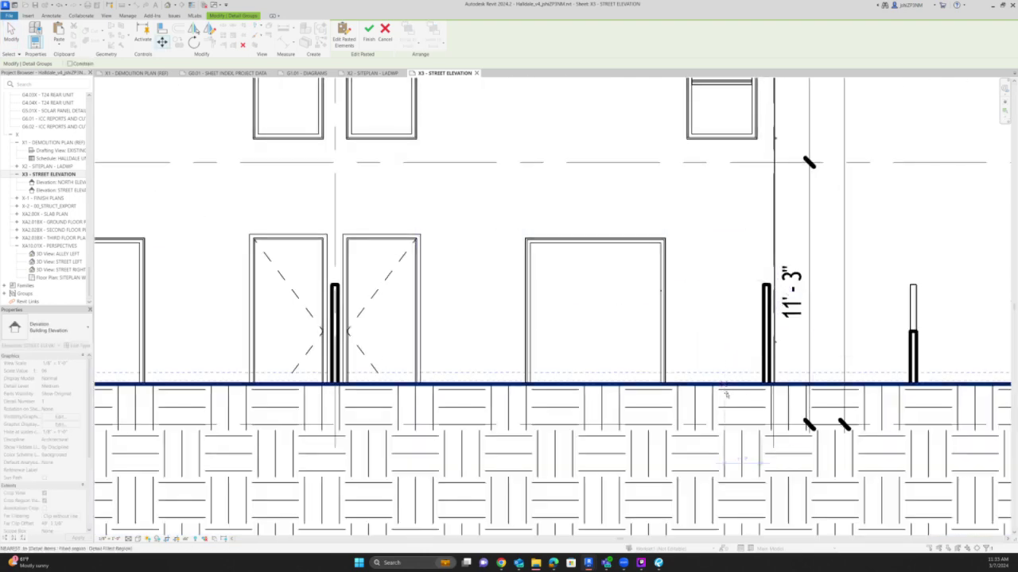
Move the pasted hatch down to sit just beneath the L1 ground line and finish editing
{"action": "left_click", "coordinate": [725, 386]}
{"action": "left_click", "coordinate": [725, 426]}
{"action": "key", "text": "m"}
{"action": "key", "text": "v"}
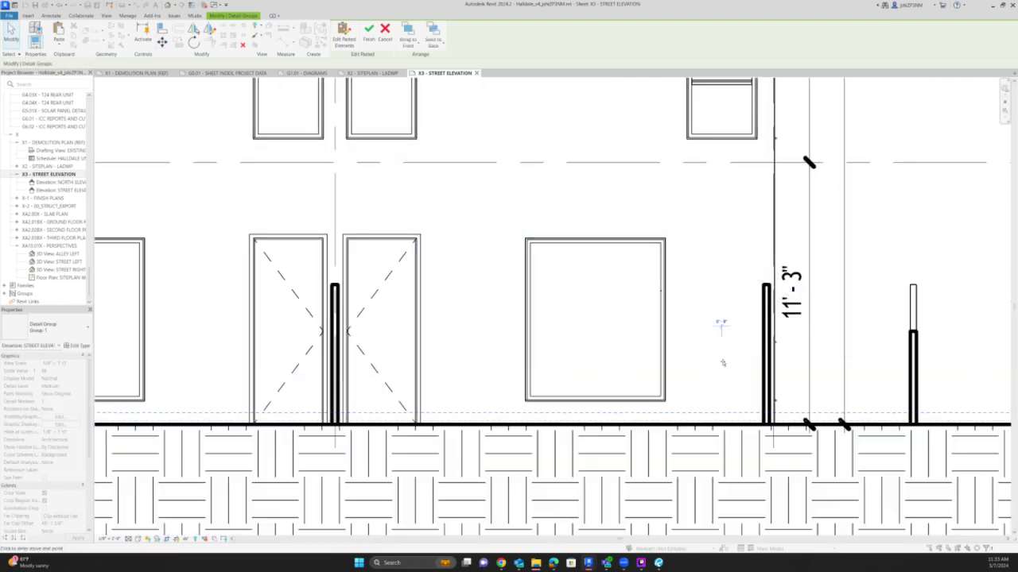
{"action": "left_click", "coordinate": [722, 347]}
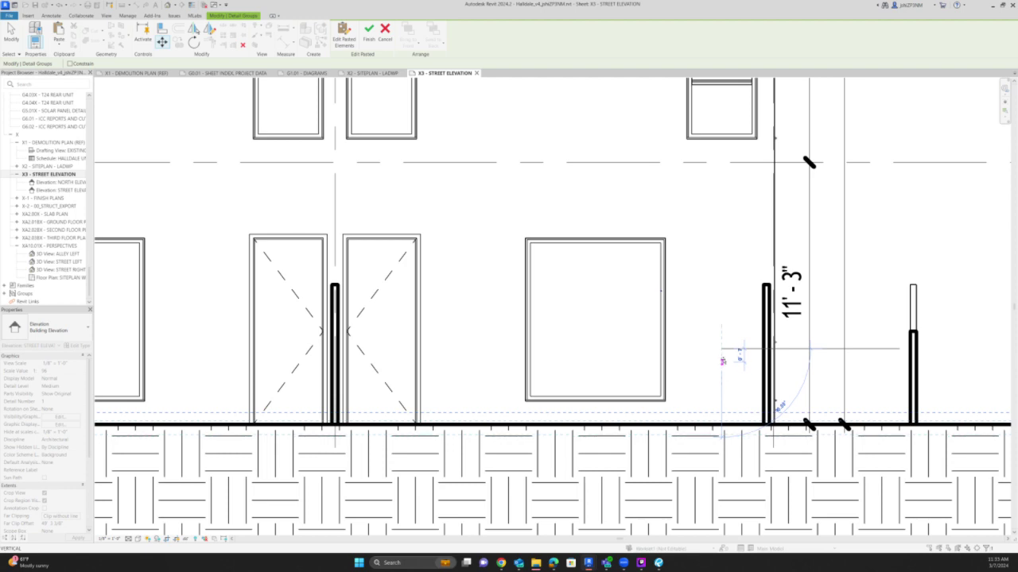
{"action": "key", "text": "Escape"}
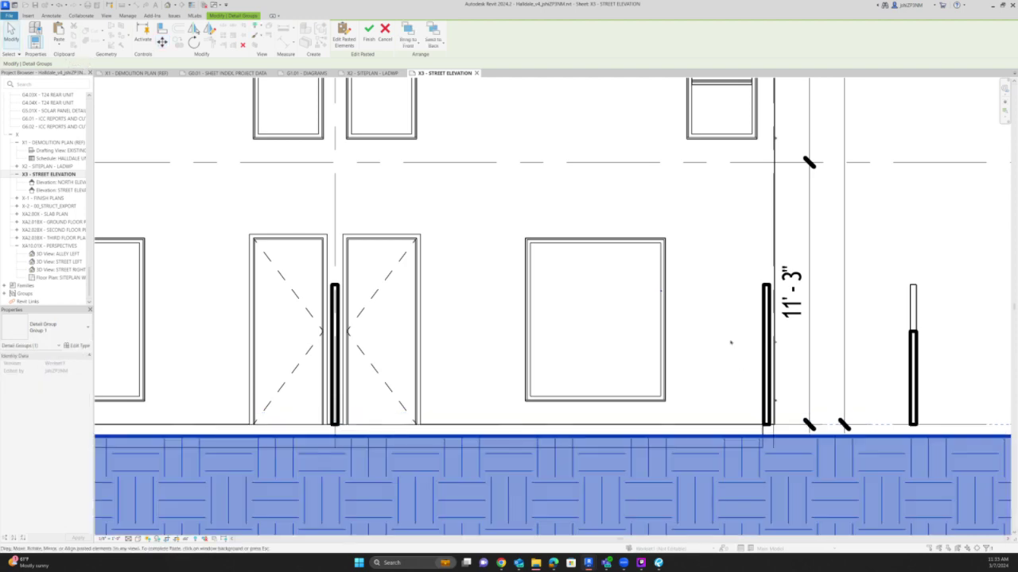
{"action": "key", "text": "Escape"}
{"action": "scroll", "coordinate": [739, 398], "scroll_direction": "down", "scroll_amount": 3}
{"action": "scroll", "coordinate": [745, 426], "scroll_direction": "down", "scroll_amount": 5}
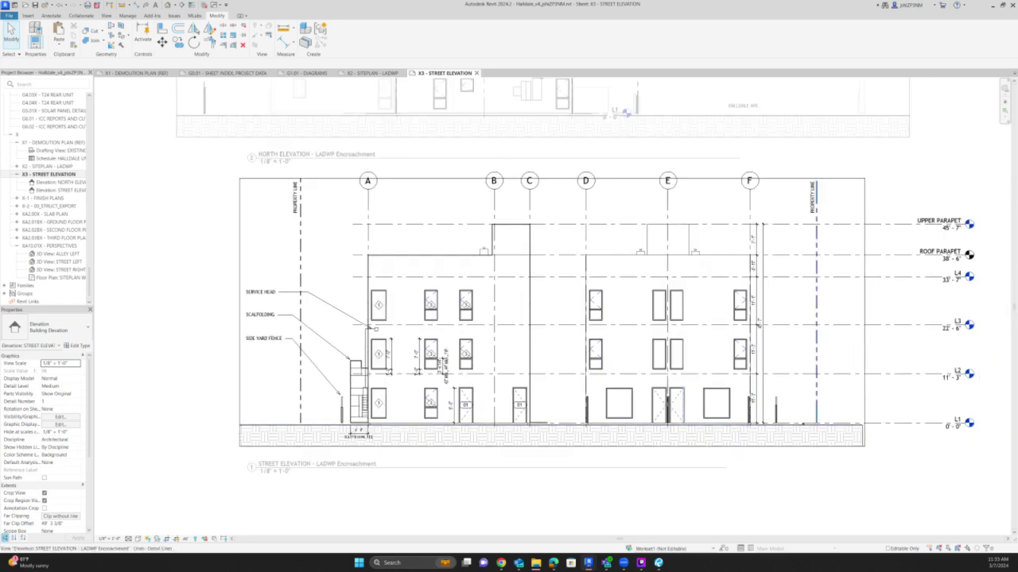
Zoom out to the full X3 sheet, then activate and deactivate the north elevation viewport
{"action": "scroll", "coordinate": [461, 449], "scroll_direction": "down", "scroll_amount": 2}
{"action": "scroll", "coordinate": [395, 451], "scroll_direction": "down", "scroll_amount": 2}
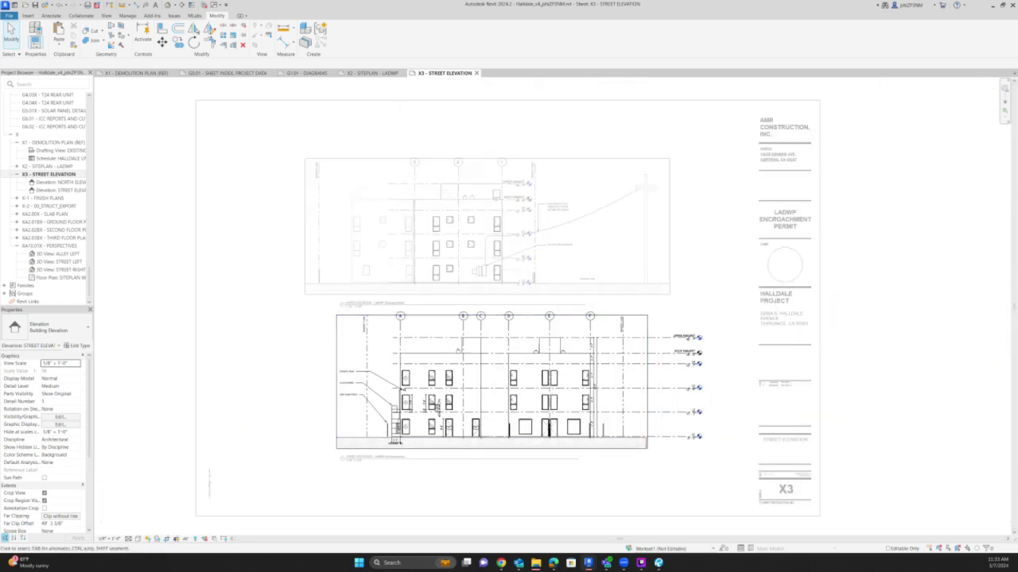
{"action": "double_click", "coordinate": [644, 250]}
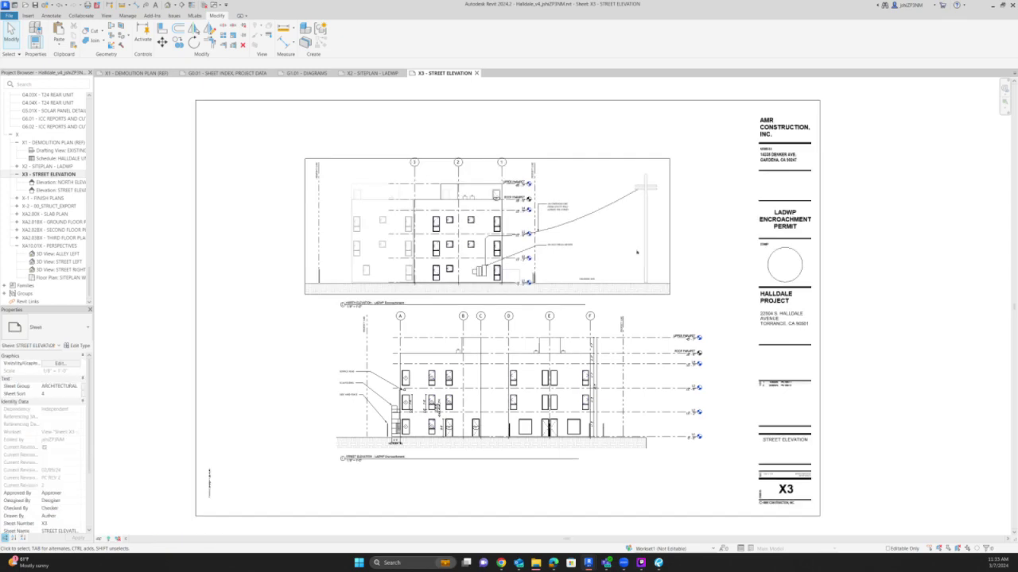
{"action": "left_click", "coordinate": [176, 539]}
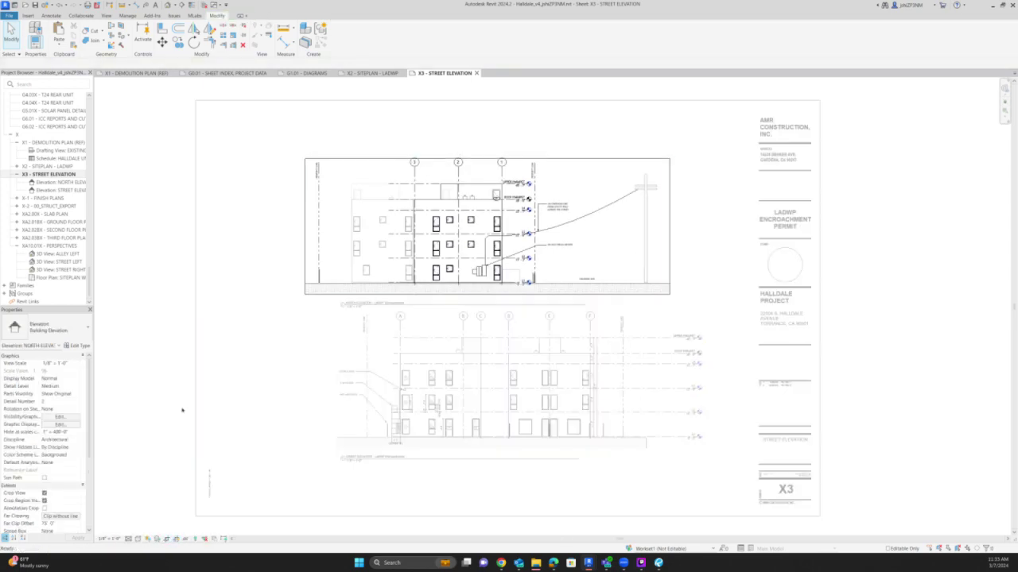
{"action": "double_click", "coordinate": [190, 411]}
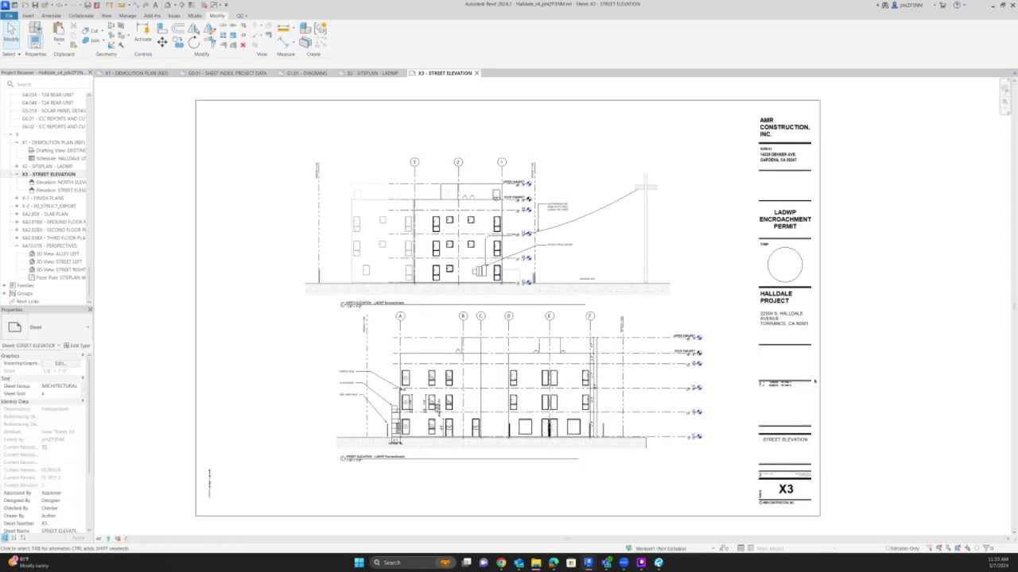
Drag the Street Elevation viewport slightly lower, then switch to the browser's image search results
{"action": "scroll", "coordinate": [814, 382], "scroll_direction": "up", "scroll_amount": 5}
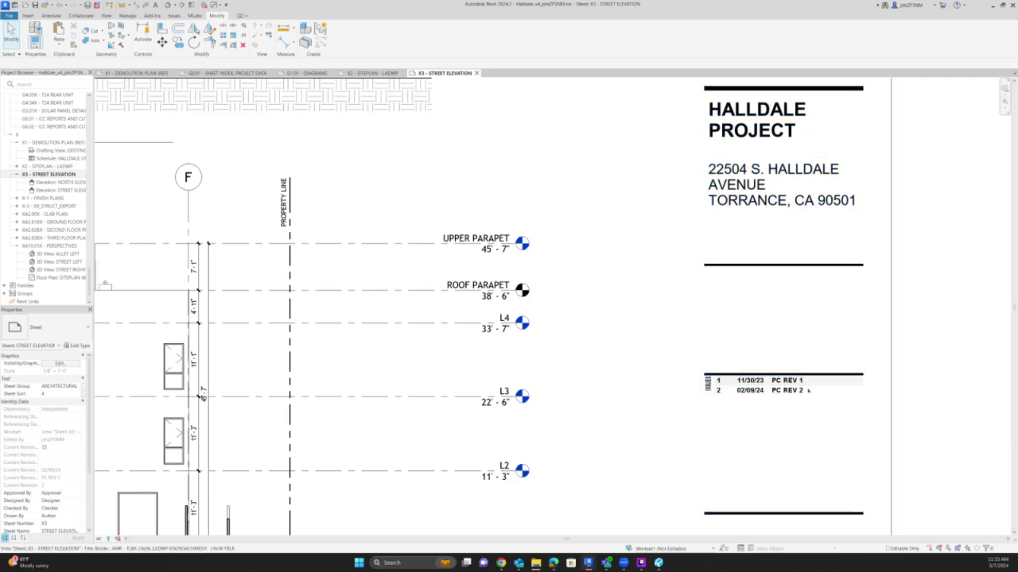
{"action": "scroll", "coordinate": [808, 390], "scroll_direction": "down", "scroll_amount": 5}
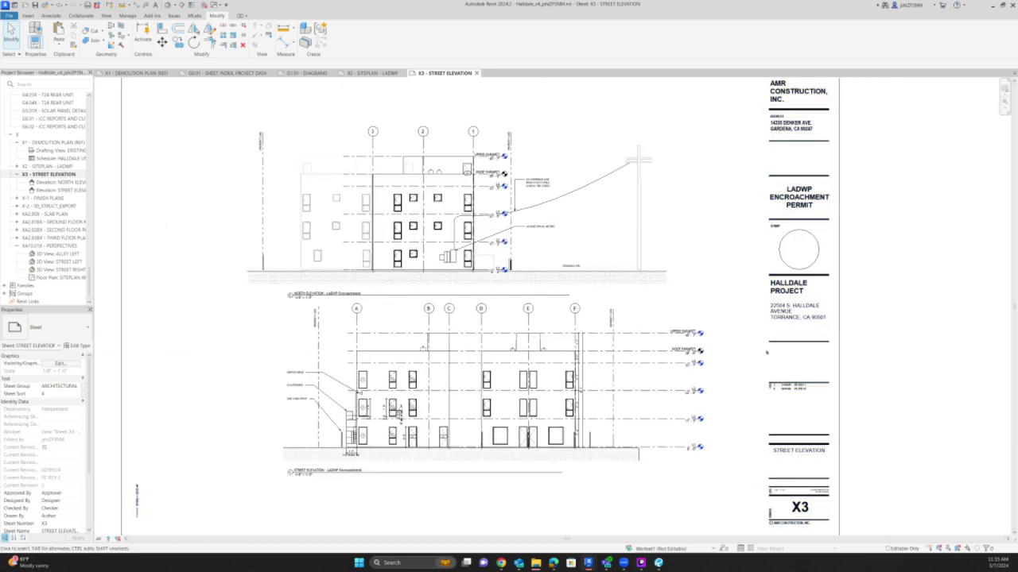
{"action": "left_click", "coordinate": [667, 374]}
{"action": "left_click_drag", "start_coordinate": [668, 374], "coordinate": [668, 395]}
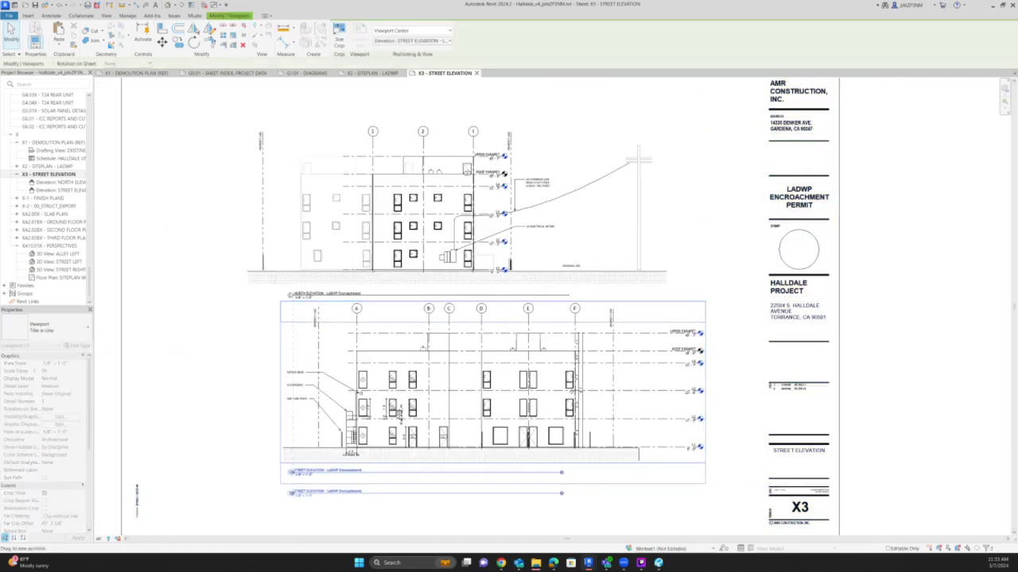
{"action": "left_click", "coordinate": [892, 386]}
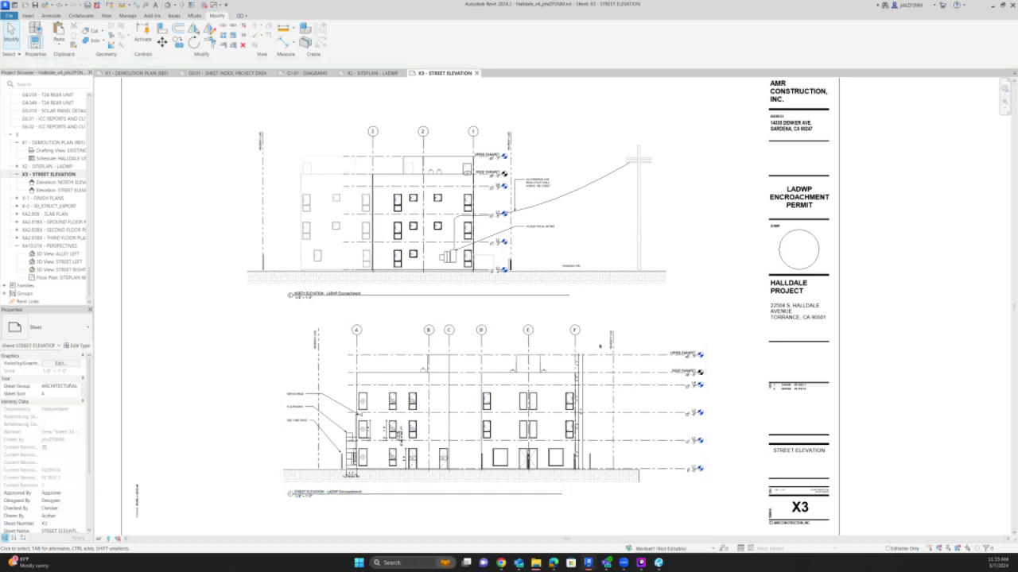
{"action": "key", "text": "alt+Tab"}
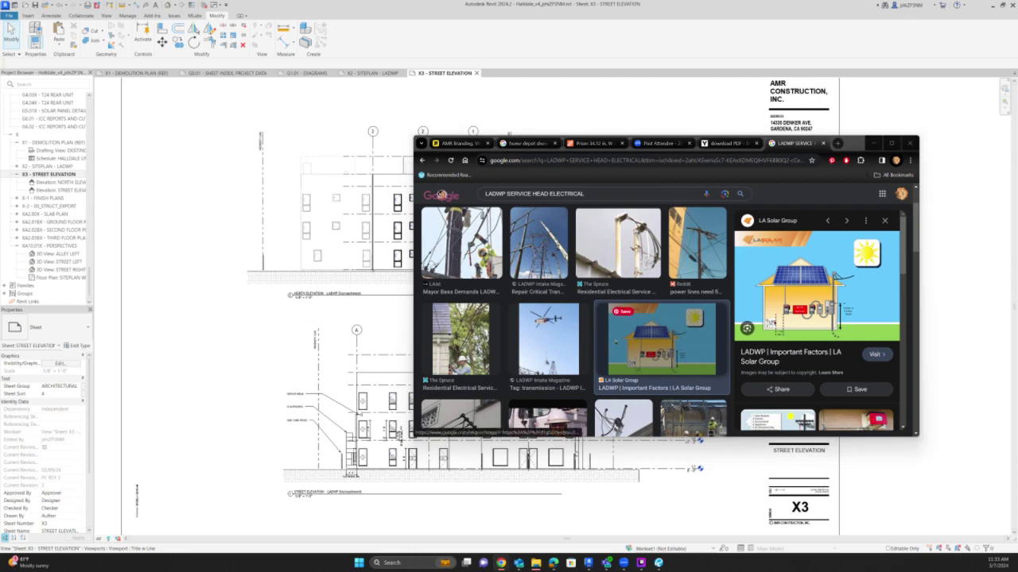
Open the X3 Street Elevation page in Bluebeam Revu and zoom in on it
{"action": "key", "text": "alt+Tab"}
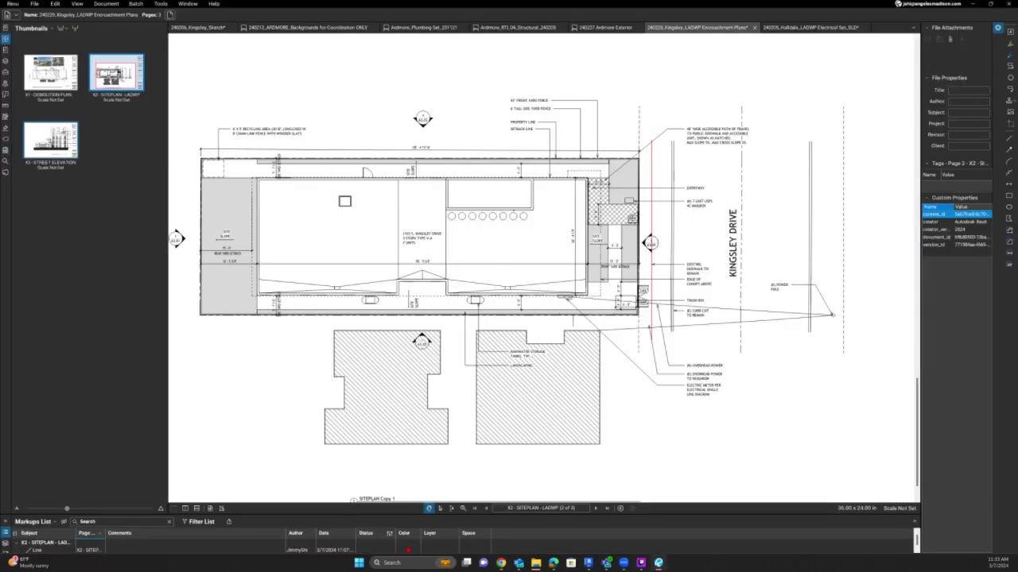
{"action": "left_click", "coordinate": [51, 142]}
{"action": "scroll", "coordinate": [585, 409], "scroll_direction": "down", "scroll_amount": 3}
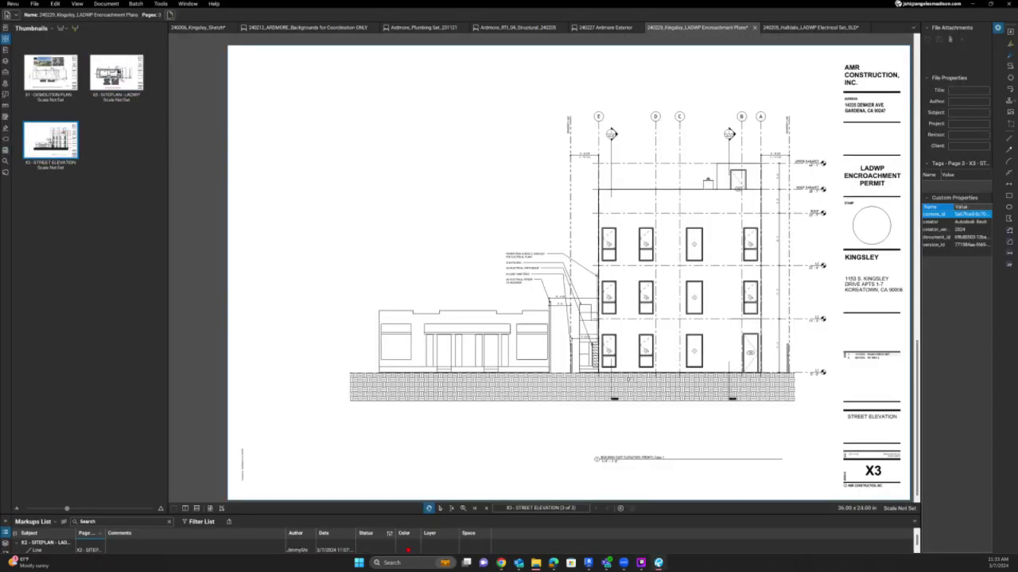
{"action": "scroll", "coordinate": [631, 380], "scroll_direction": "up", "scroll_amount": 1}
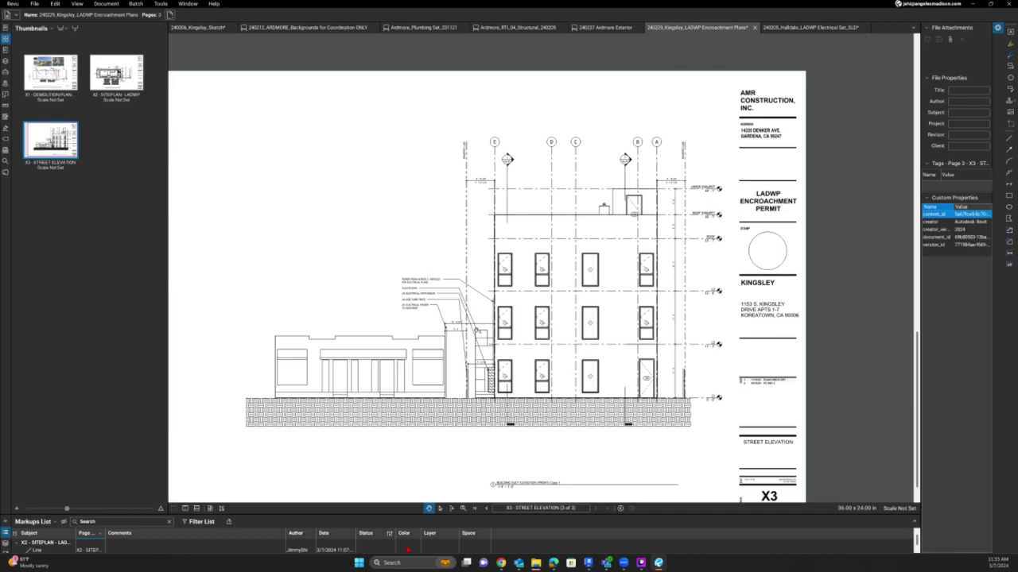
{"action": "scroll", "coordinate": [456, 347], "scroll_direction": "up", "scroll_amount": 2}
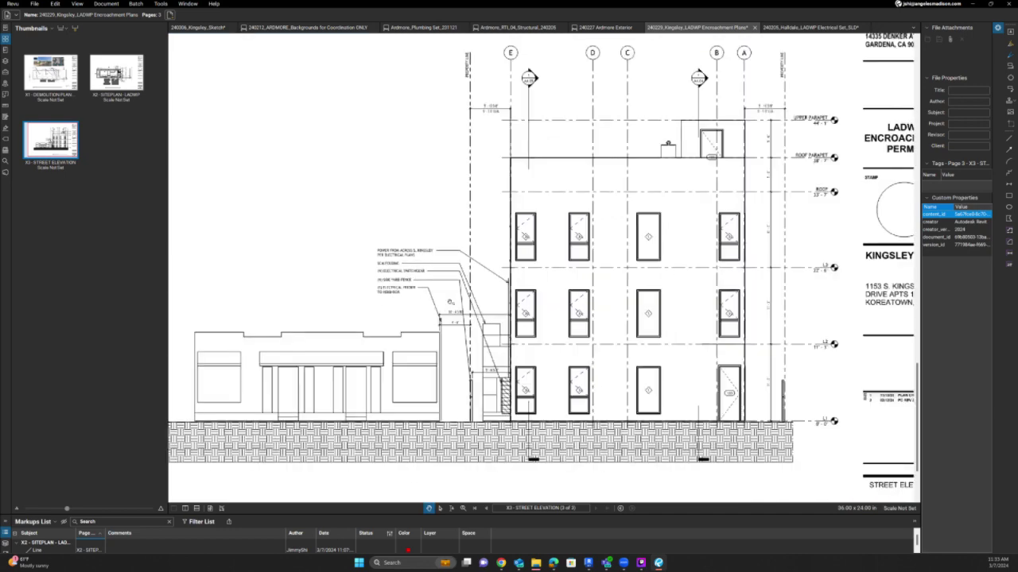
Return to Chrome, dismiss the back-history list, and bring up the Street View window
{"action": "key", "text": "alt+Tab"}
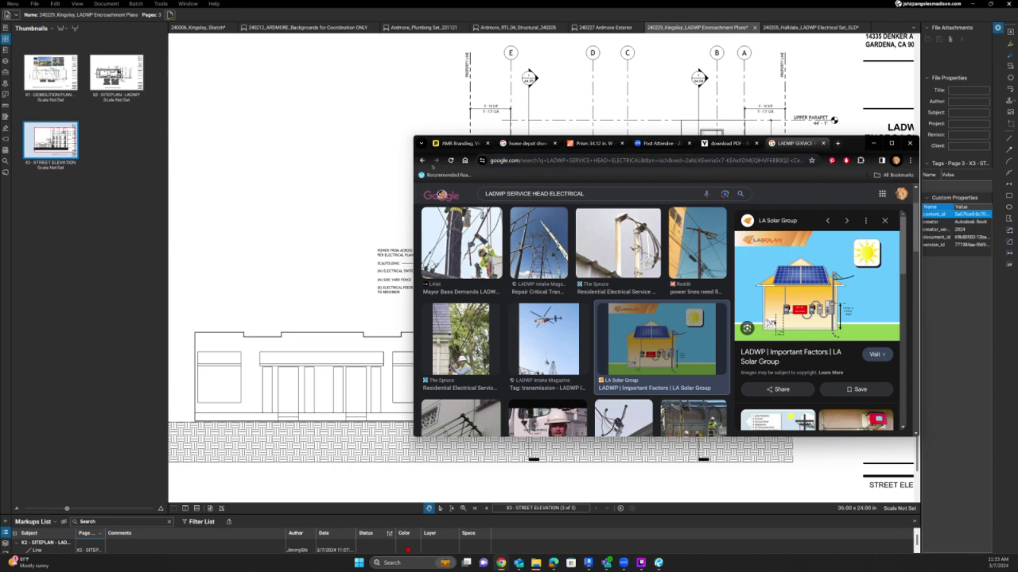
{"action": "right_click", "coordinate": [422, 160]}
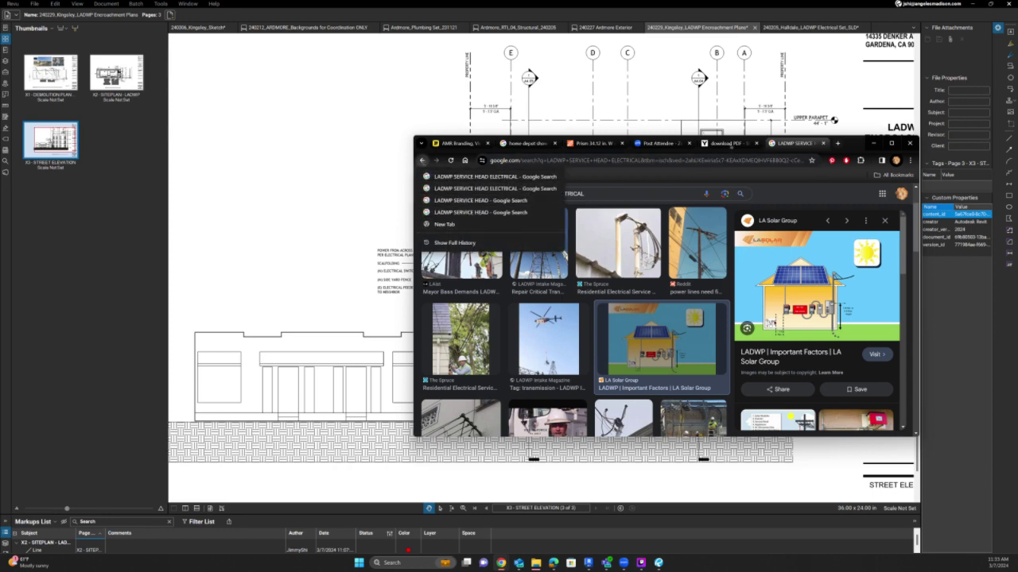
{"action": "left_click", "coordinate": [441, 195]}
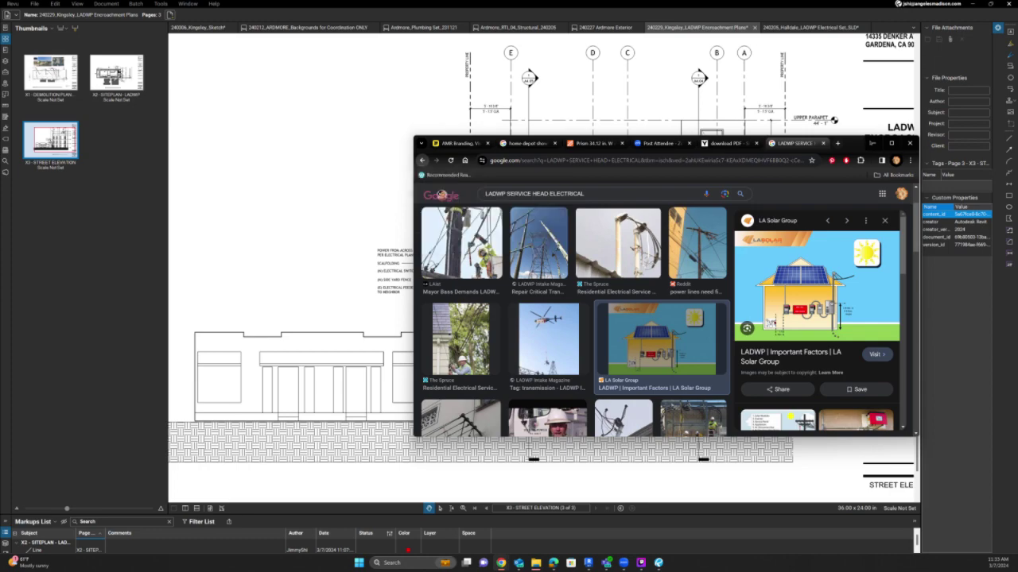
{"action": "key", "text": "alt+Tab"}
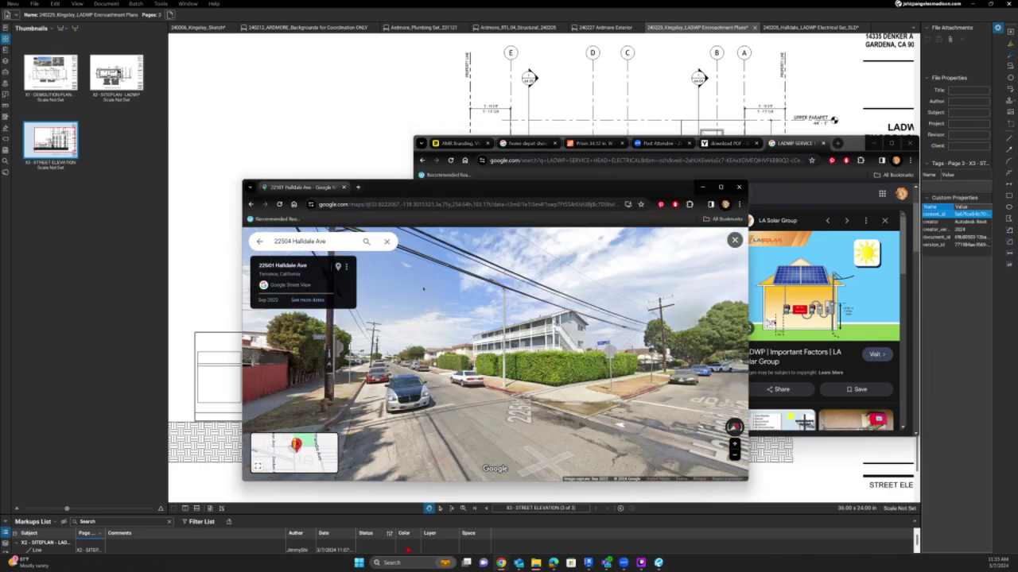
Walk along Halldale Ave in Street View, looking up toward the trees and wires
{"action": "left_click_drag", "start_coordinate": [325, 396], "coordinate": [558, 391]}
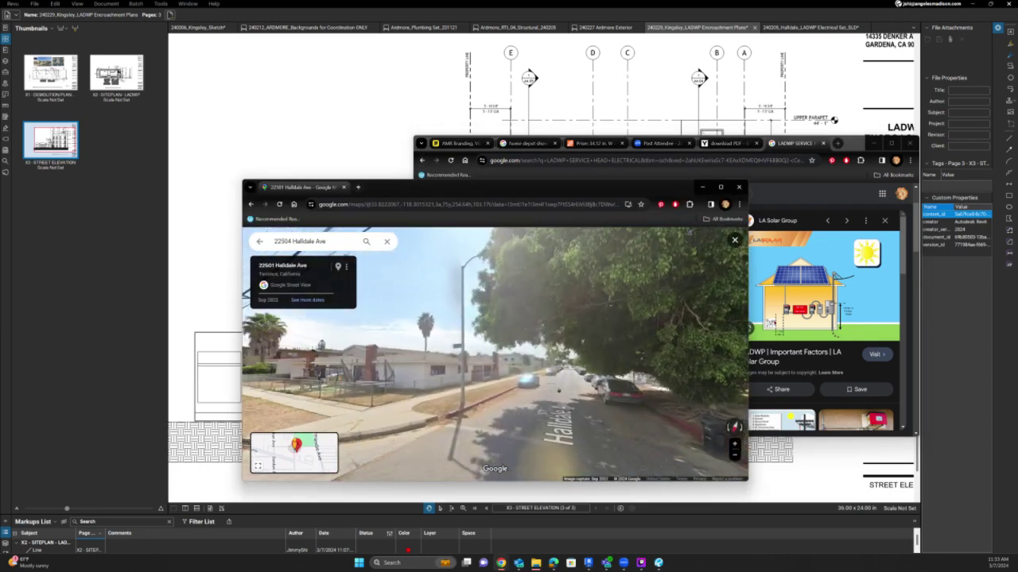
{"action": "left_click", "coordinate": [573, 393]}
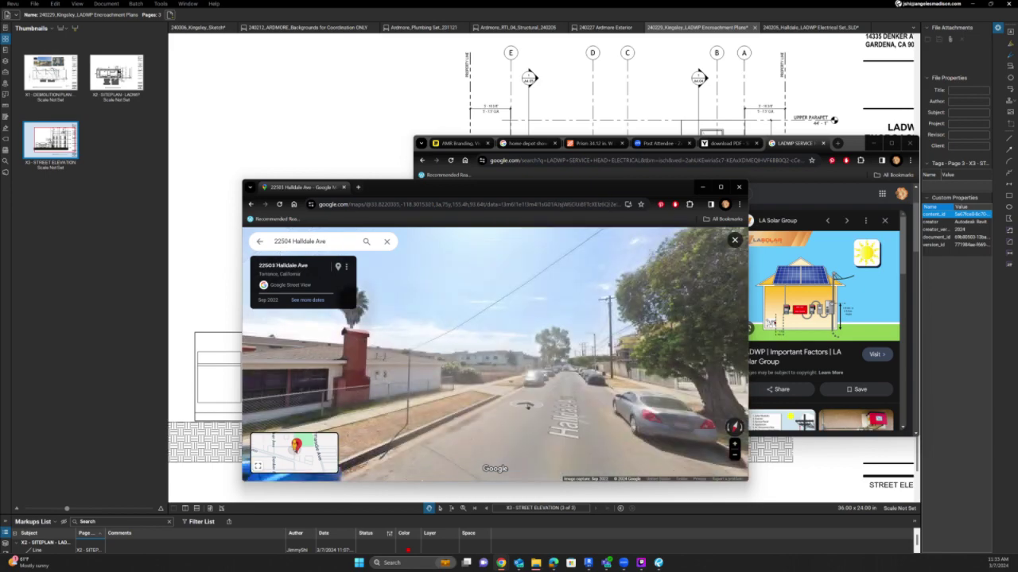
{"action": "left_click", "coordinate": [527, 406]}
{"action": "left_click_drag", "start_coordinate": [527, 406], "coordinate": [715, 403]}
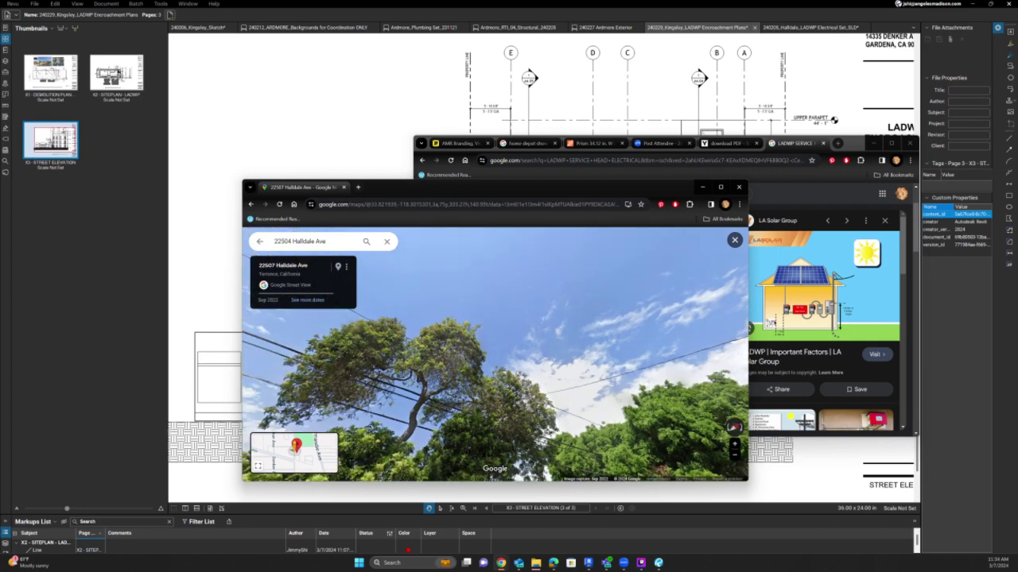
{"action": "left_click_drag", "start_coordinate": [598, 393], "coordinate": [568, 366]}
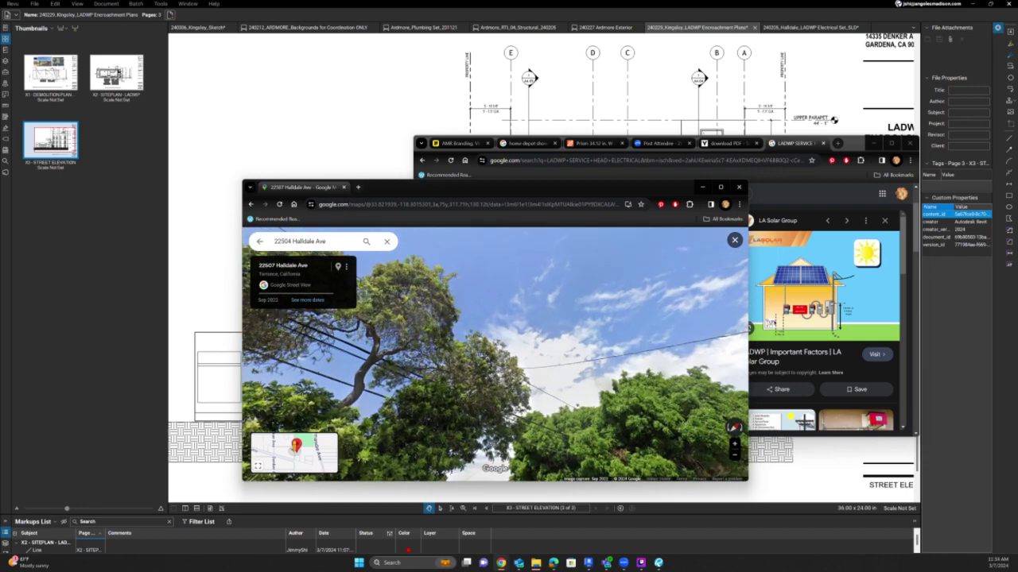
{"action": "scroll", "coordinate": [528, 383], "scroll_direction": "up", "scroll_amount": 3}
{"action": "scroll", "coordinate": [523, 376], "scroll_direction": "down", "scroll_amount": 5}
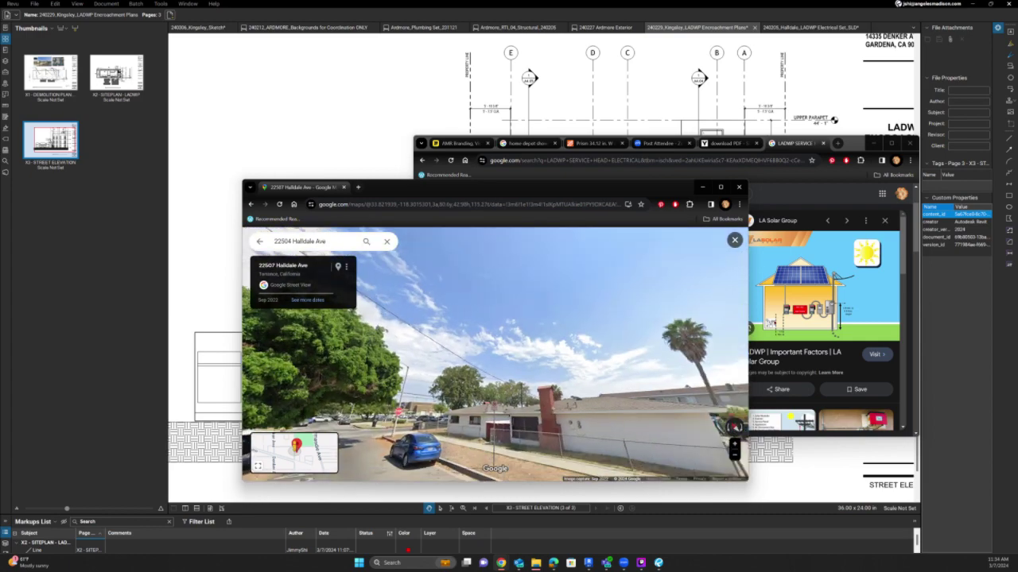
Turn Street View to the utility pole, face down Halldale Ave, then switch back to Revit
{"action": "left_click_drag", "start_coordinate": [422, 367], "coordinate": [682, 372]}
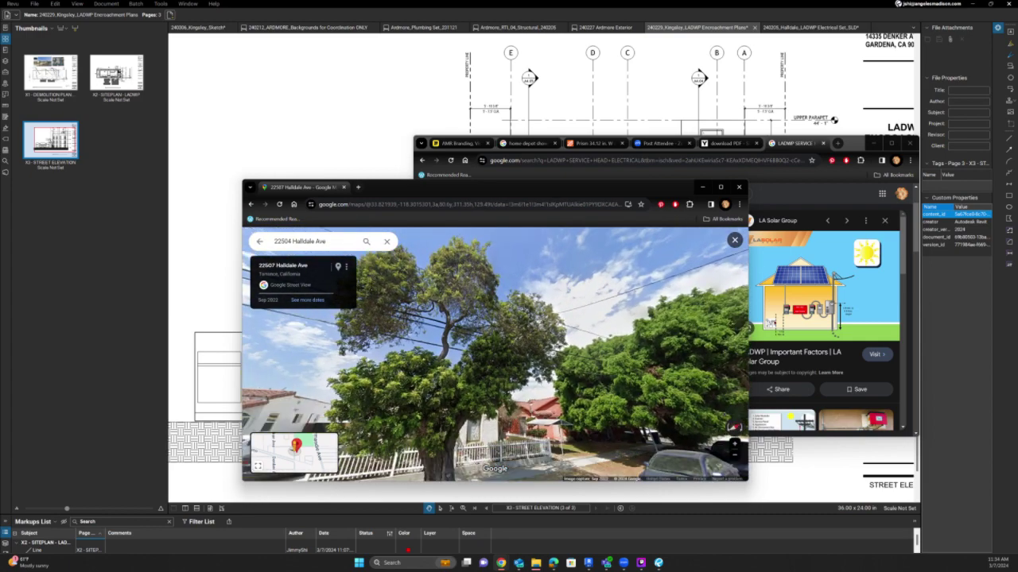
{"action": "left_click_drag", "start_coordinate": [501, 382], "coordinate": [610, 406]}
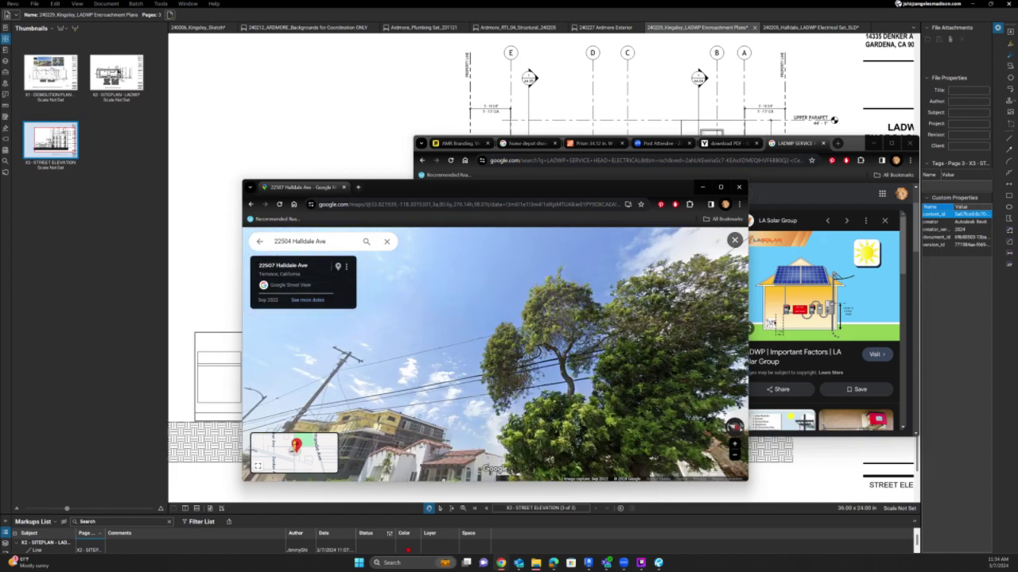
{"action": "left_click_drag", "start_coordinate": [378, 433], "coordinate": [568, 464]}
{"action": "scroll", "coordinate": [529, 401], "scroll_direction": "up", "scroll_amount": 5}
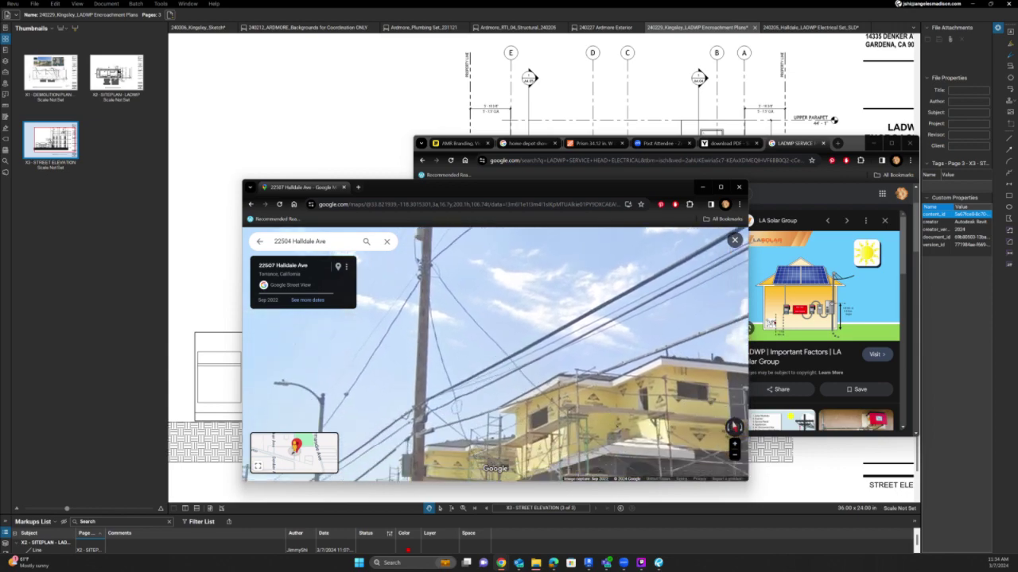
{"action": "left_click_drag", "start_coordinate": [458, 407], "coordinate": [294, 318]}
{"action": "key", "text": "Right"}
{"action": "key", "text": "Right"}
{"action": "key", "text": "Right"}
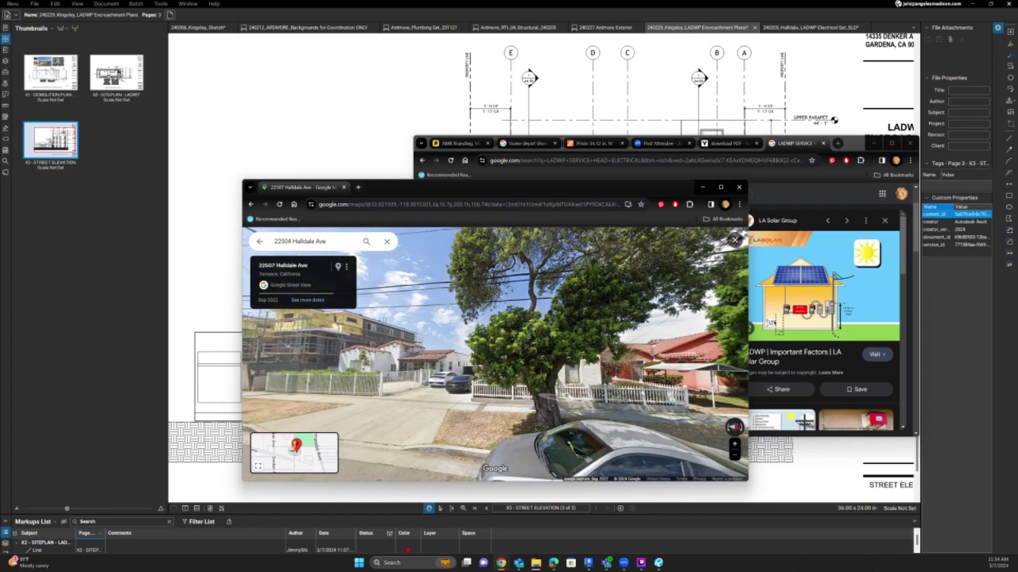
{"action": "left_click", "coordinate": [353, 135]}
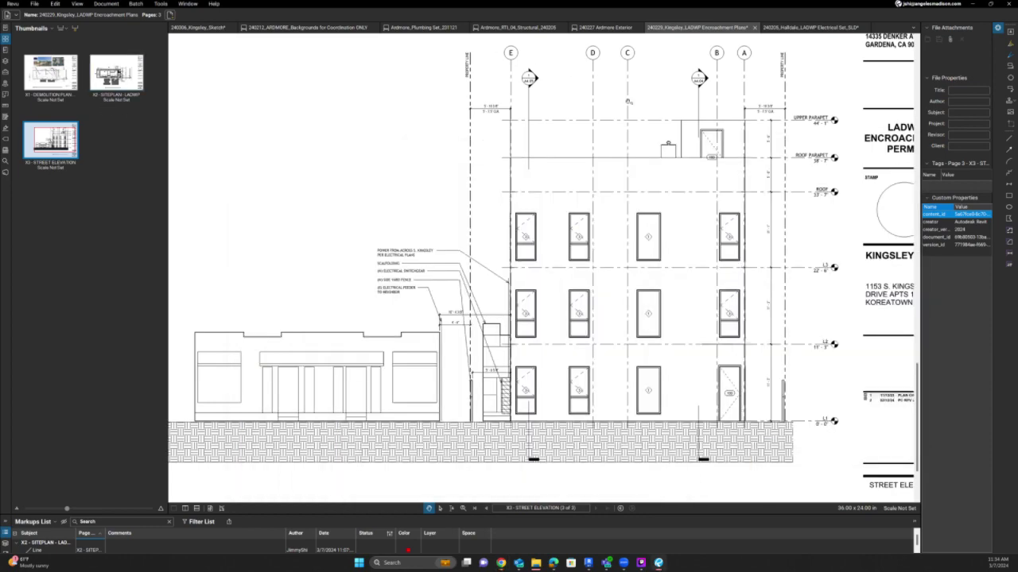
{"action": "key", "text": "alt+Tab"}
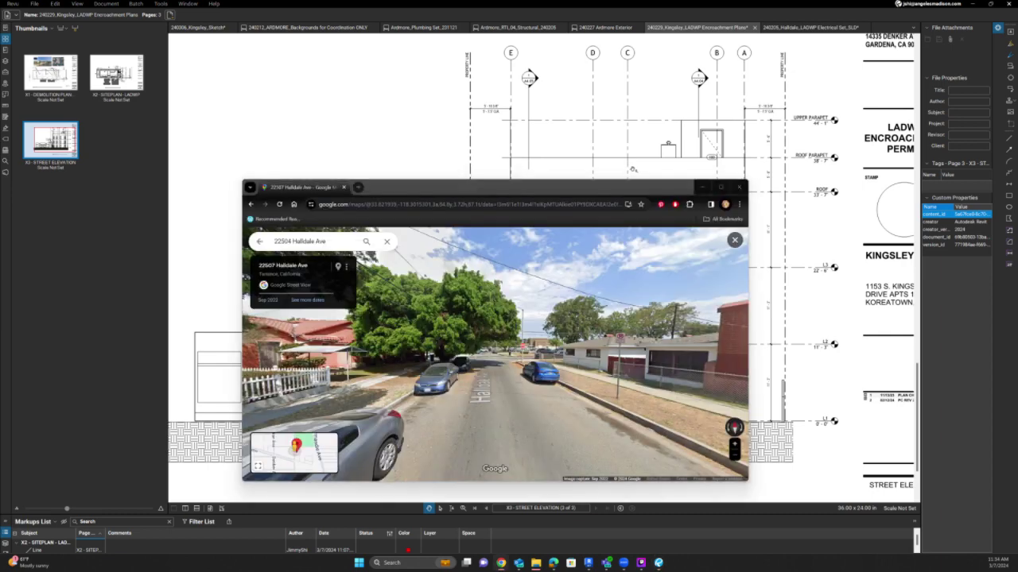
{"action": "key", "text": "alt+Tab"}
On the X2 SITEPLAN sheet, draw a vertical detail line up from the utility pole leader
{"action": "left_click", "coordinate": [375, 73]}
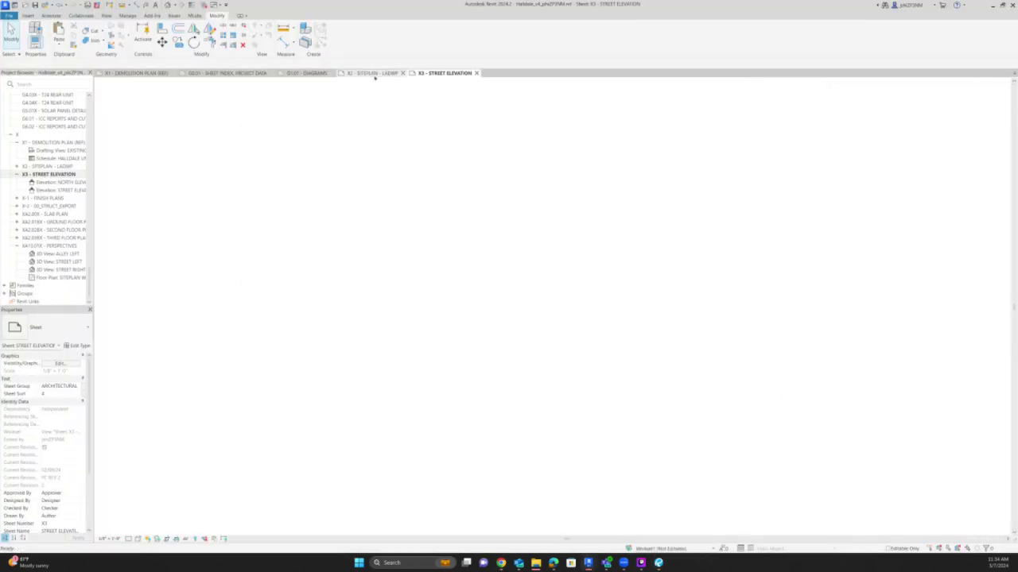
{"action": "middle_click_drag", "start_coordinate": [310, 349], "coordinate": [534, 307]}
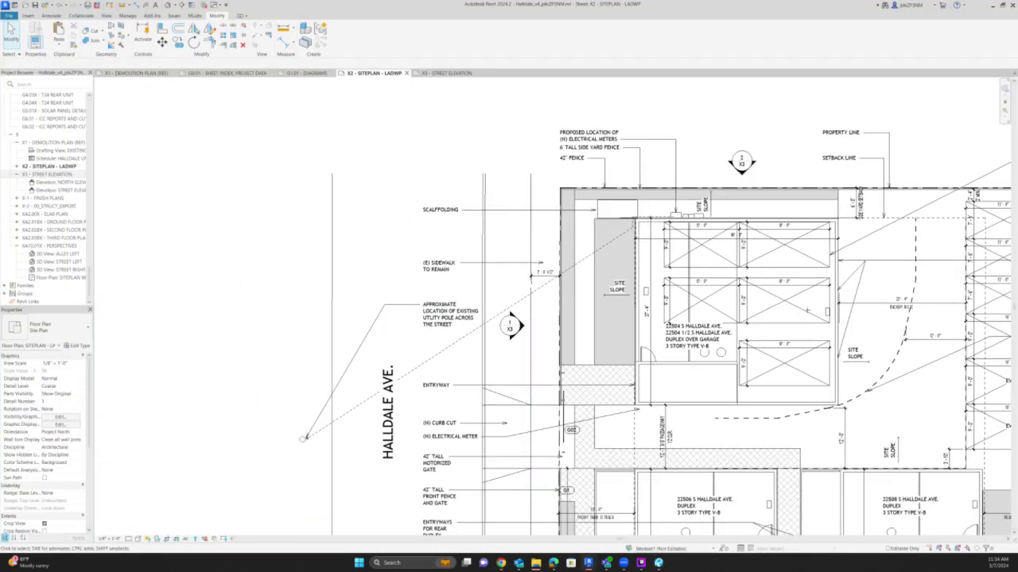
{"action": "left_click", "coordinate": [308, 434]}
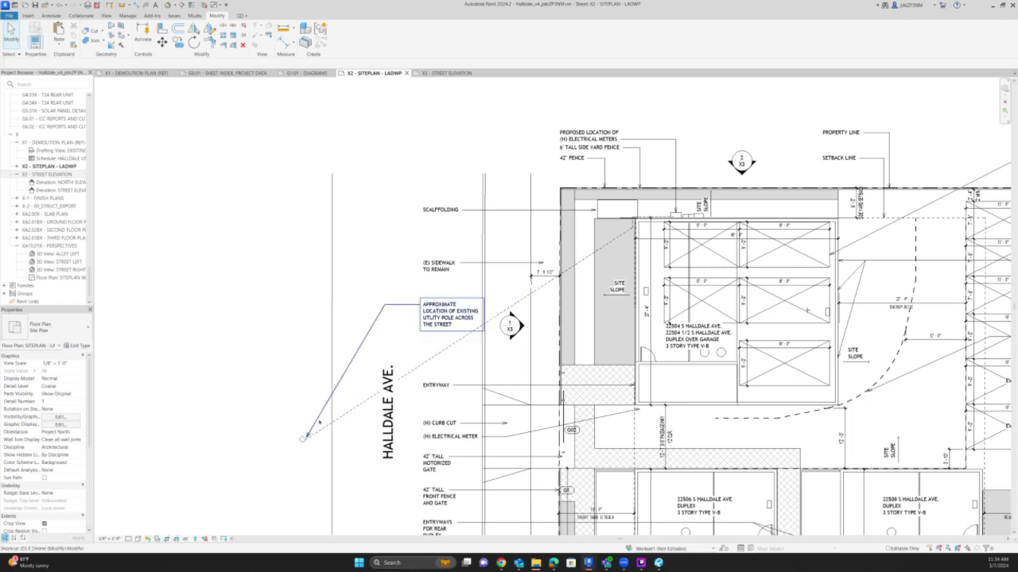
{"action": "key", "text": "d"}
{"action": "key", "text": "l"}
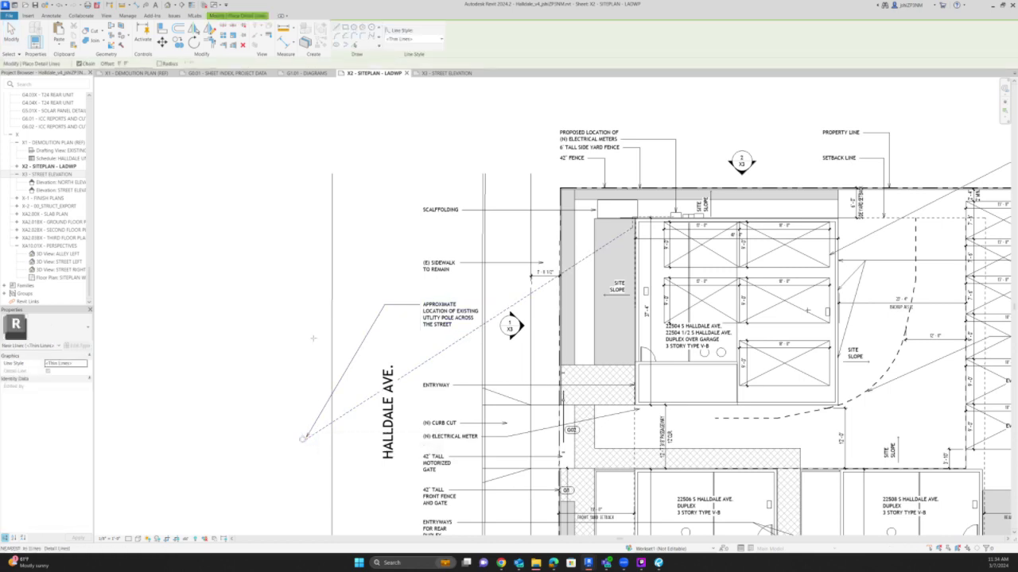
{"action": "left_click", "coordinate": [308, 436]}
{"action": "left_click", "coordinate": [309, 173]}
{"action": "key", "text": "Escape"}
{"action": "key", "text": "Escape"}
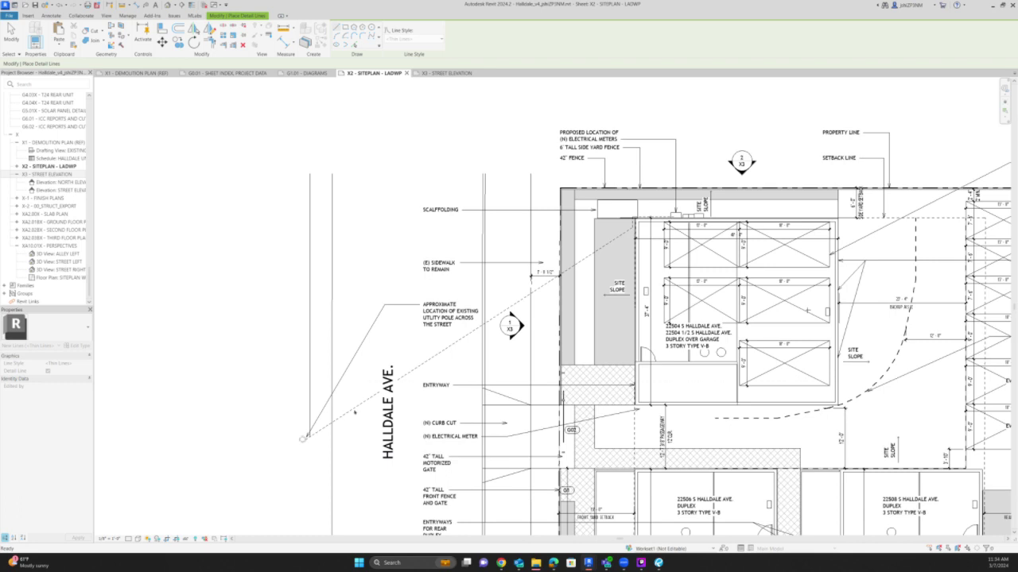
Adjust the dashed line's ends, dismiss the join error, and bring its end back to the pole
{"action": "left_click", "coordinate": [354, 412]}
{"action": "left_click_drag", "start_coordinate": [303, 438], "coordinate": [310, 228]}
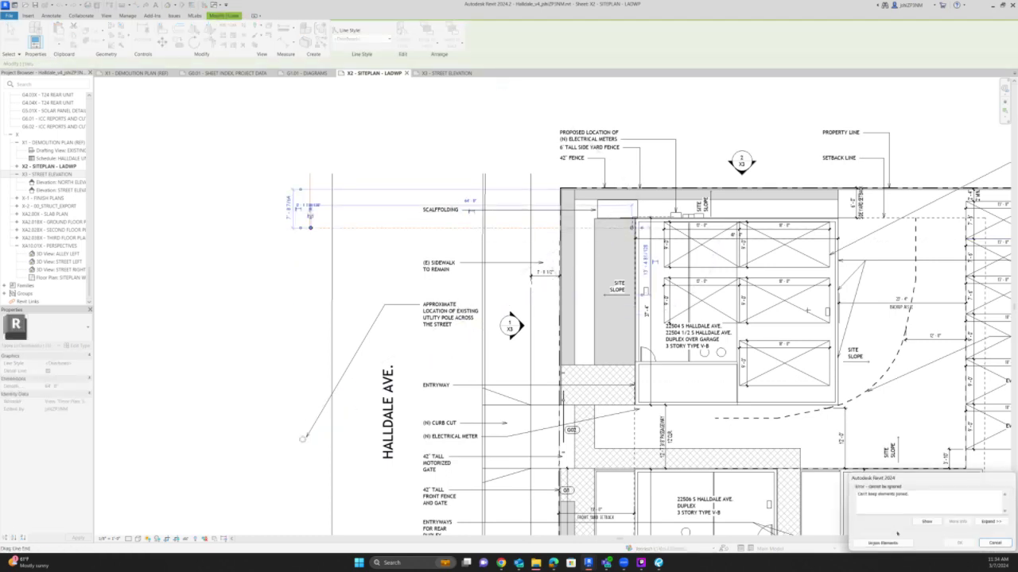
{"action": "left_click", "coordinate": [883, 543]}
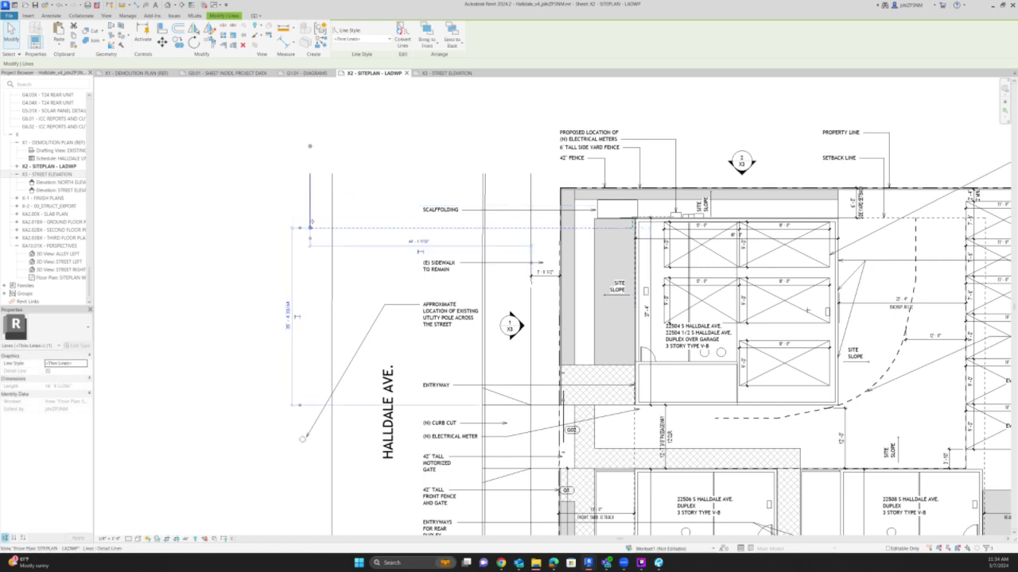
{"action": "left_click_drag", "start_coordinate": [310, 228], "coordinate": [302, 438]}
Draw a thin detail-line rectangle across the utility pole symbol, then select the pole's vertical line
{"action": "left_click", "coordinate": [302, 439]}
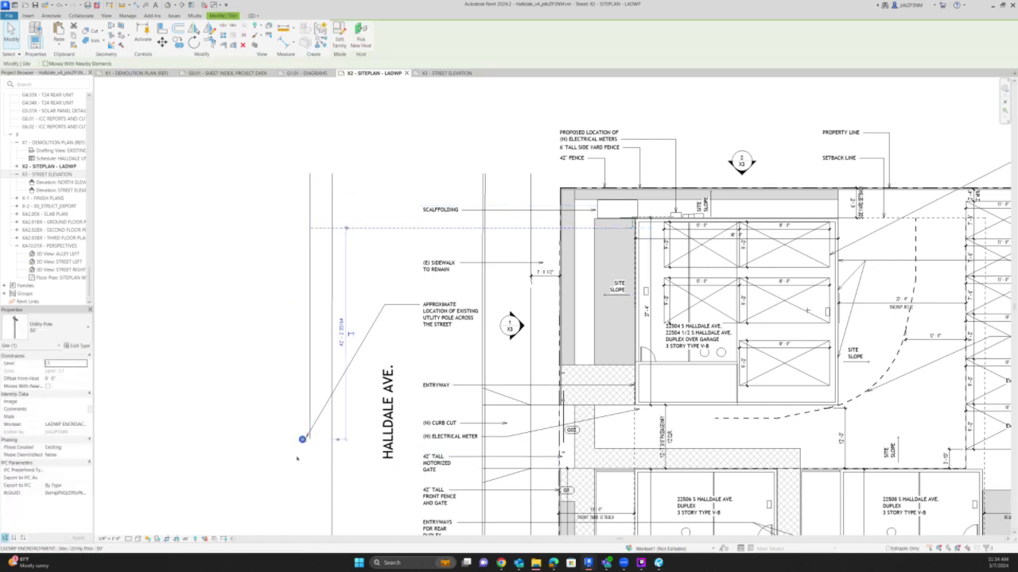
{"action": "scroll", "coordinate": [302, 450], "scroll_direction": "up", "scroll_amount": 3}
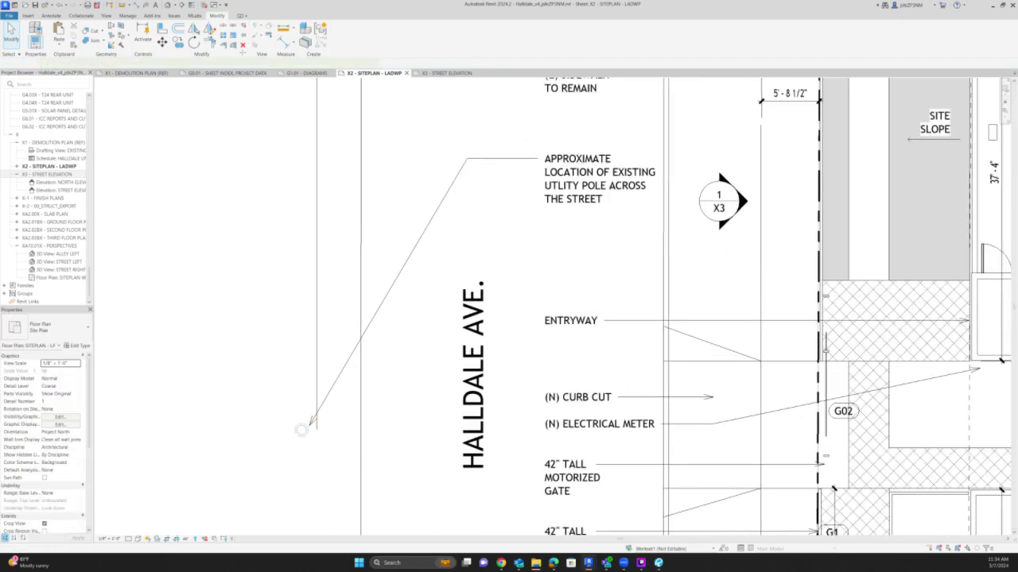
{"action": "key", "text": "d"}
{"action": "key", "text": "l"}
{"action": "scroll", "coordinate": [265, 429], "scroll_direction": "up", "scroll_amount": 2}
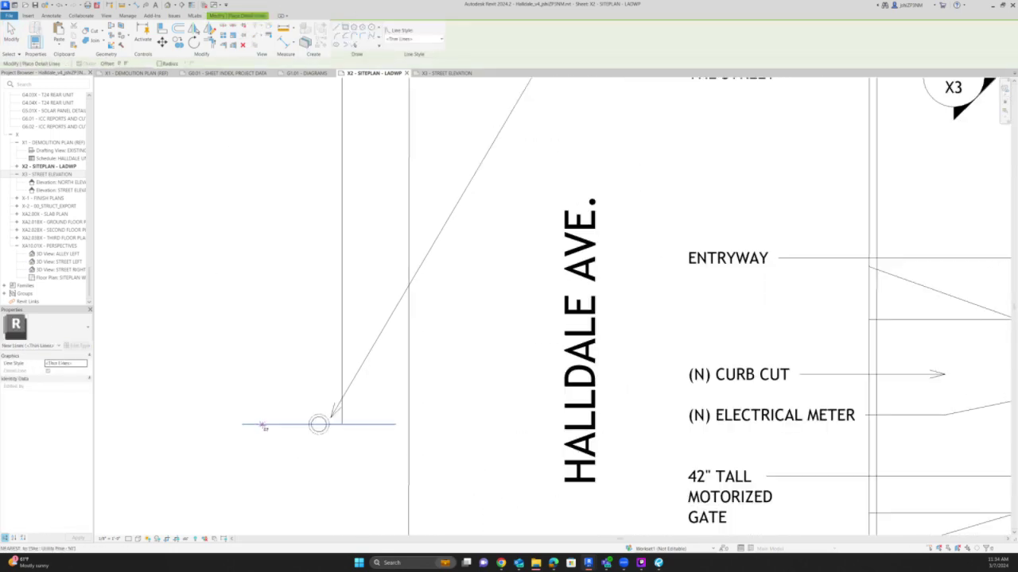
{"action": "left_click", "coordinate": [246, 426]}
{"action": "scroll", "coordinate": [405, 431], "scroll_direction": "up", "scroll_amount": 2}
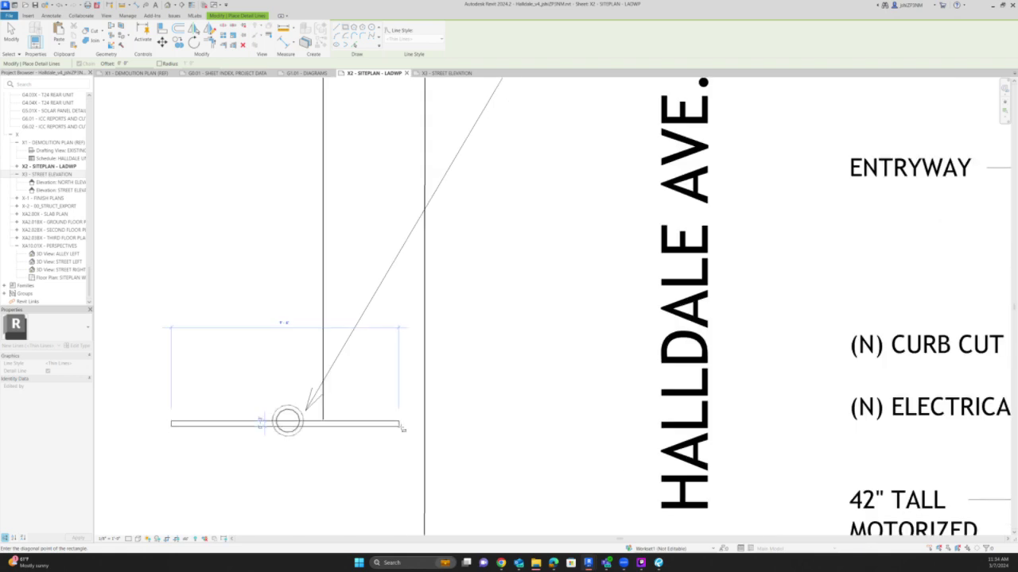
{"action": "left_click", "coordinate": [404, 427]}
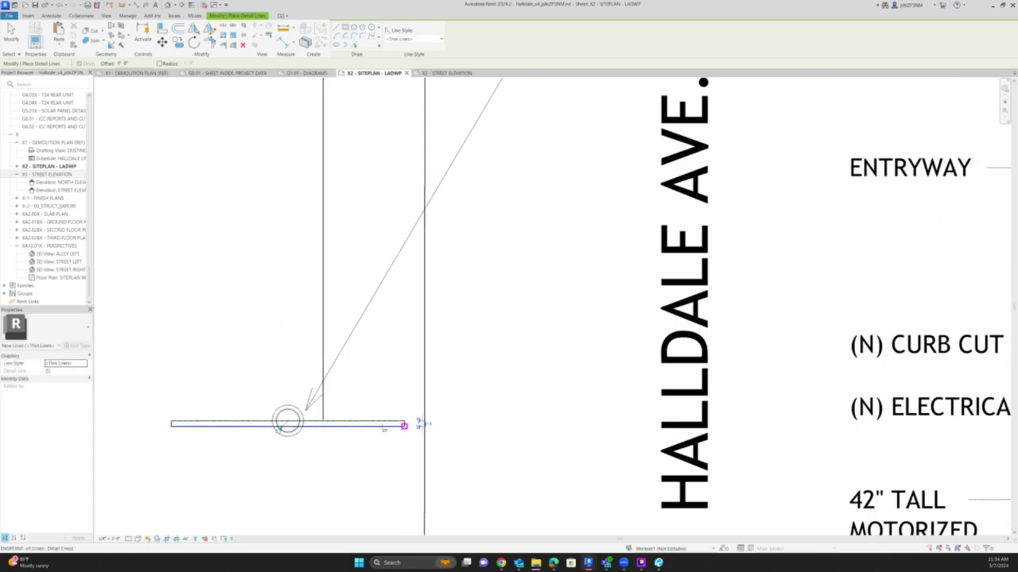
{"action": "key", "text": "Escape"}
{"action": "key", "text": "Escape"}
{"action": "left_click", "coordinate": [322, 397]}
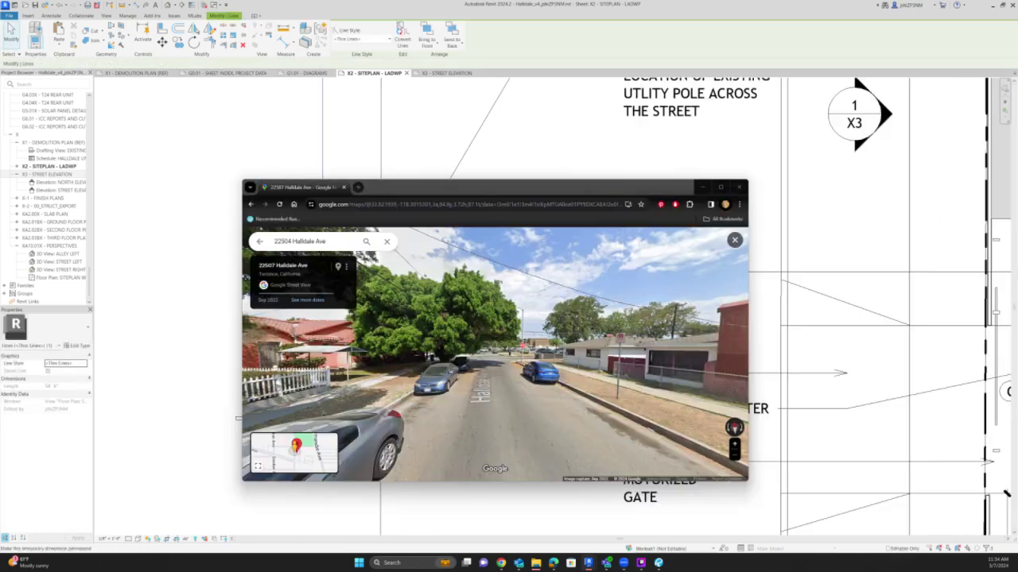
Turn the Street View toward the houses and walk down Halldale Ave onto Plaza del Amo
{"action": "left_click_drag", "start_coordinate": [665, 393], "coordinate": [450, 382]}
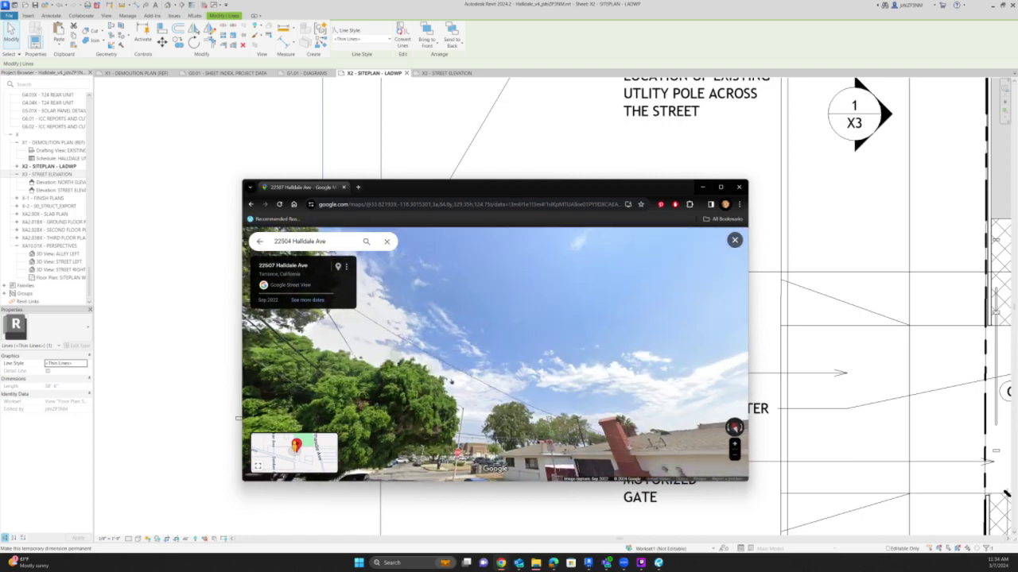
{"action": "left_click_drag", "start_coordinate": [676, 413], "coordinate": [334, 358]}
{"action": "left_click_drag", "start_coordinate": [700, 389], "coordinate": [397, 374]}
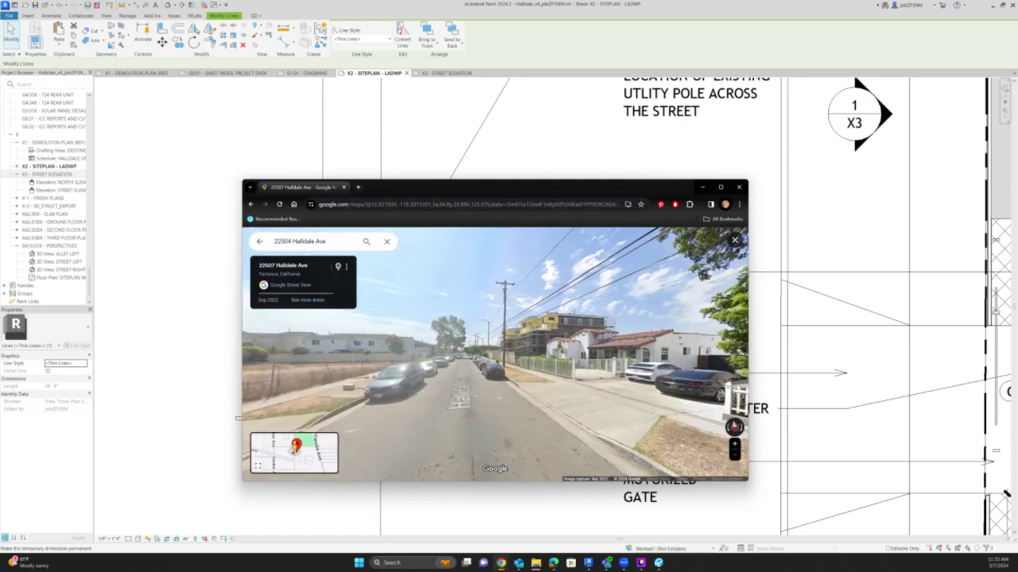
{"action": "left_click", "coordinate": [428, 370]}
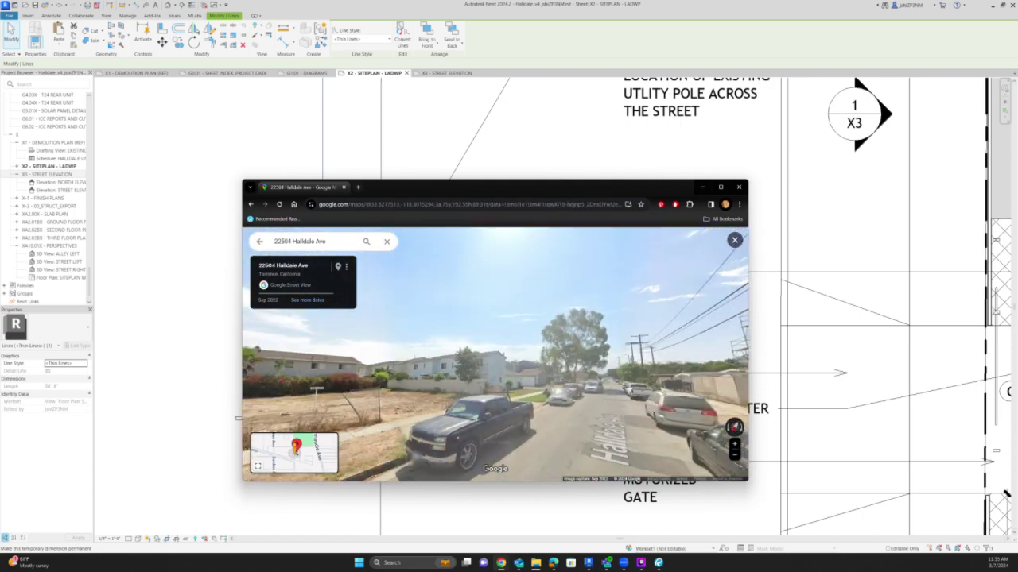
{"action": "left_click", "coordinate": [572, 418]}
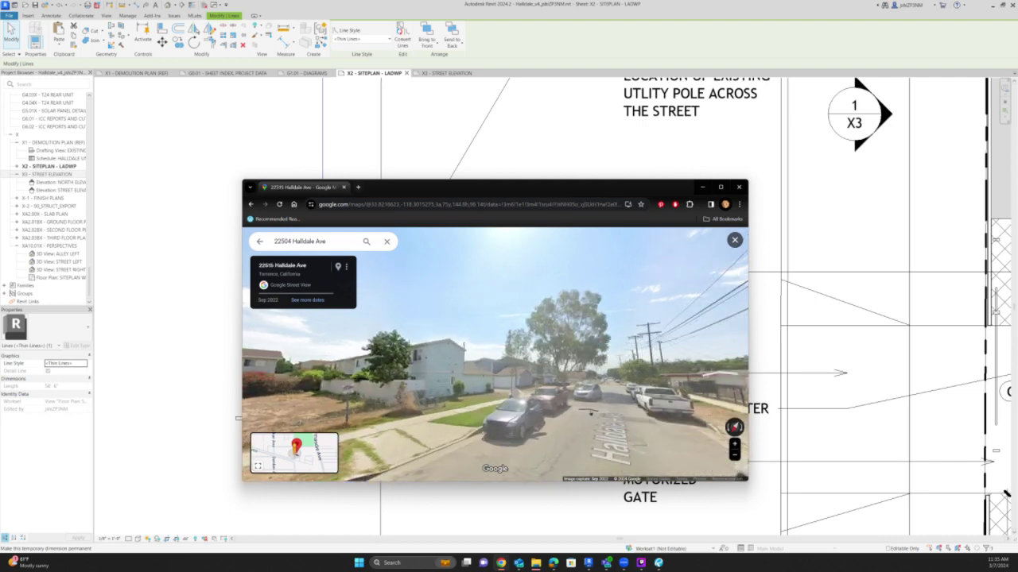
{"action": "left_click", "coordinate": [590, 413]}
{"action": "left_click", "coordinate": [561, 411]}
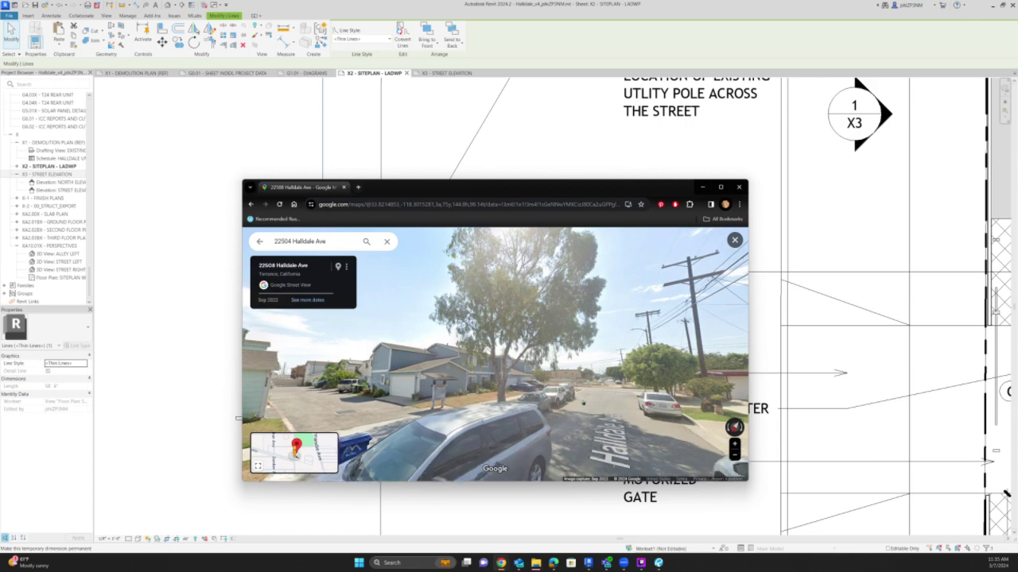
{"action": "left_click", "coordinate": [580, 403]}
{"action": "left_click", "coordinate": [569, 403]}
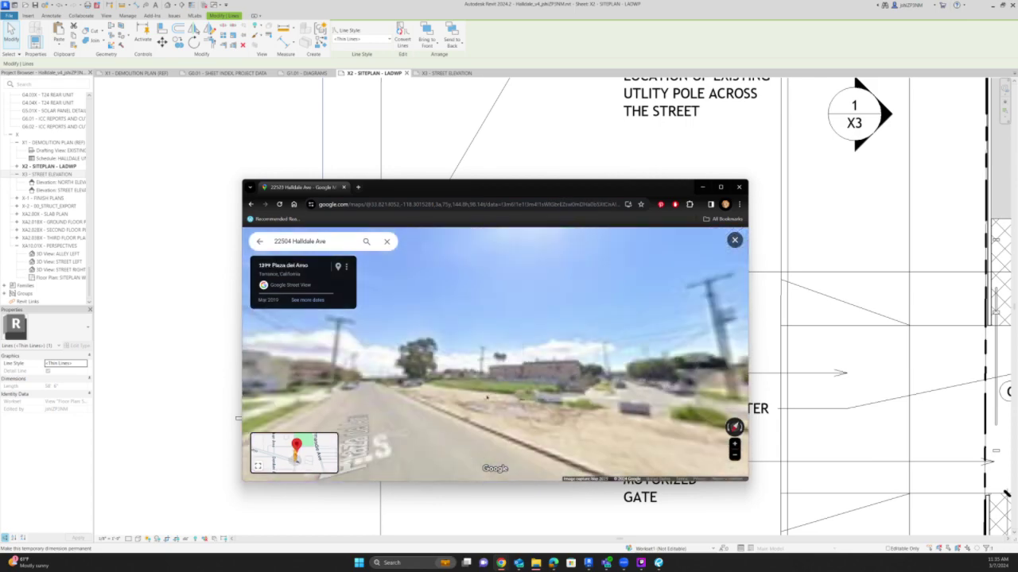
{"action": "left_click", "coordinate": [626, 414]}
{"action": "left_click", "coordinate": [625, 414]}
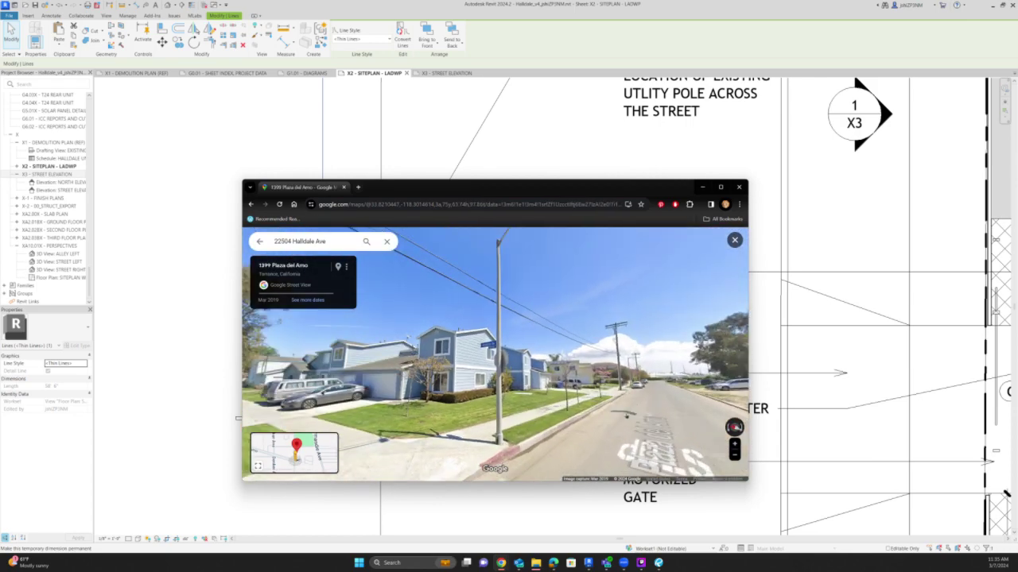
{"action": "left_click", "coordinate": [608, 412]}
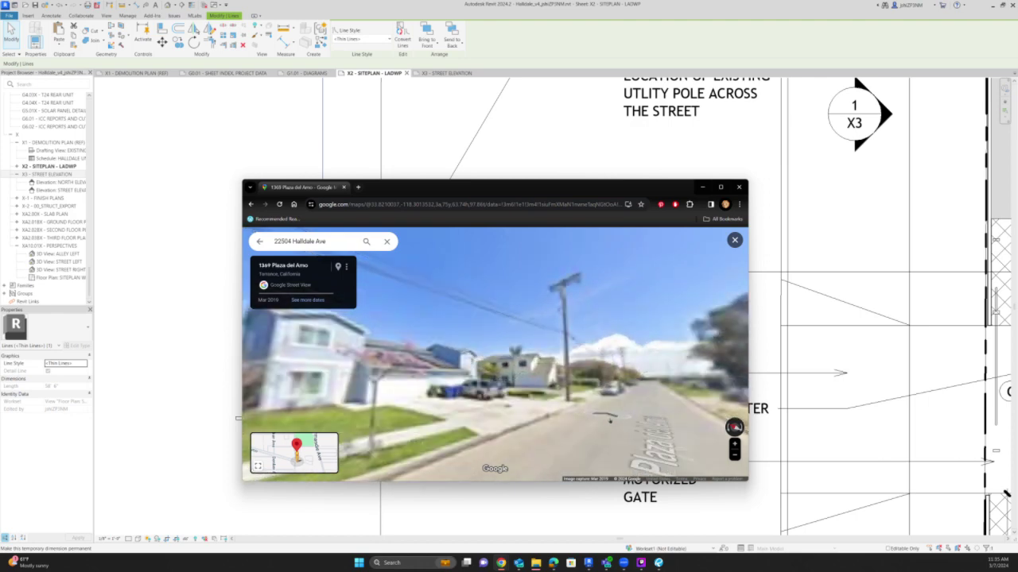
{"action": "left_click_drag", "start_coordinate": [666, 414], "coordinate": [875, 409]}
{"action": "key", "text": "Right"}
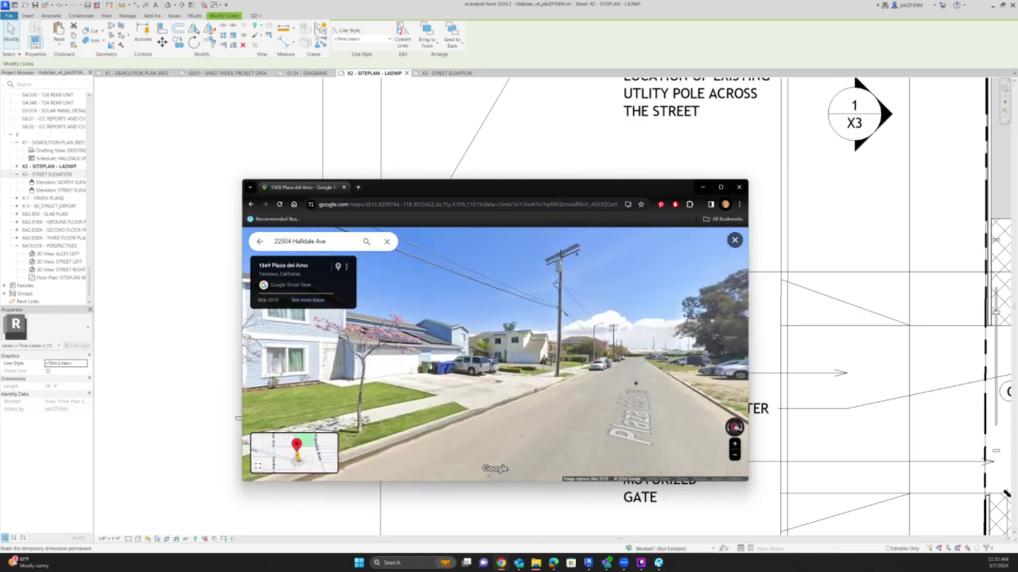
{"action": "key", "text": "Left"}
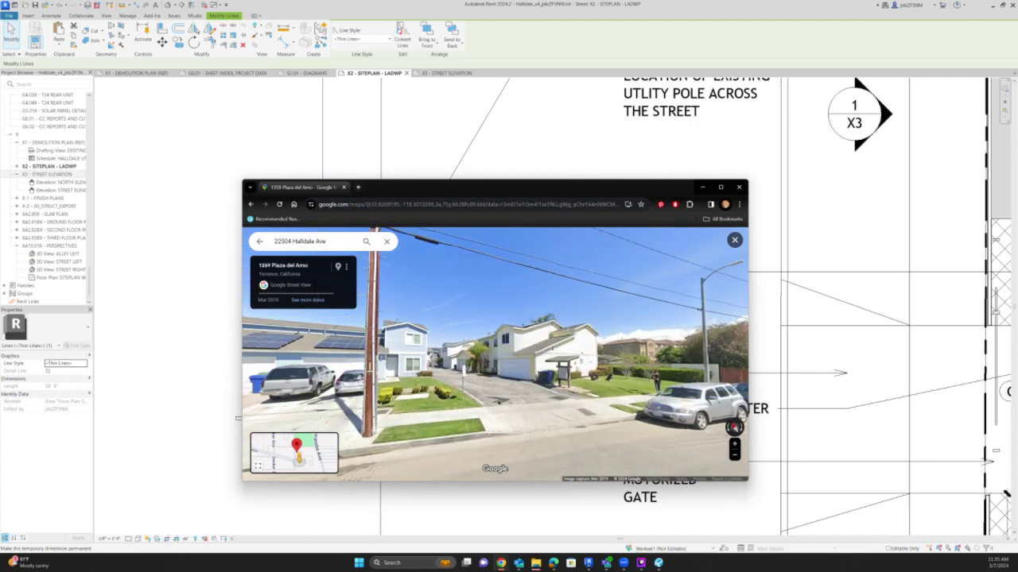
{"action": "key", "text": "Up"}
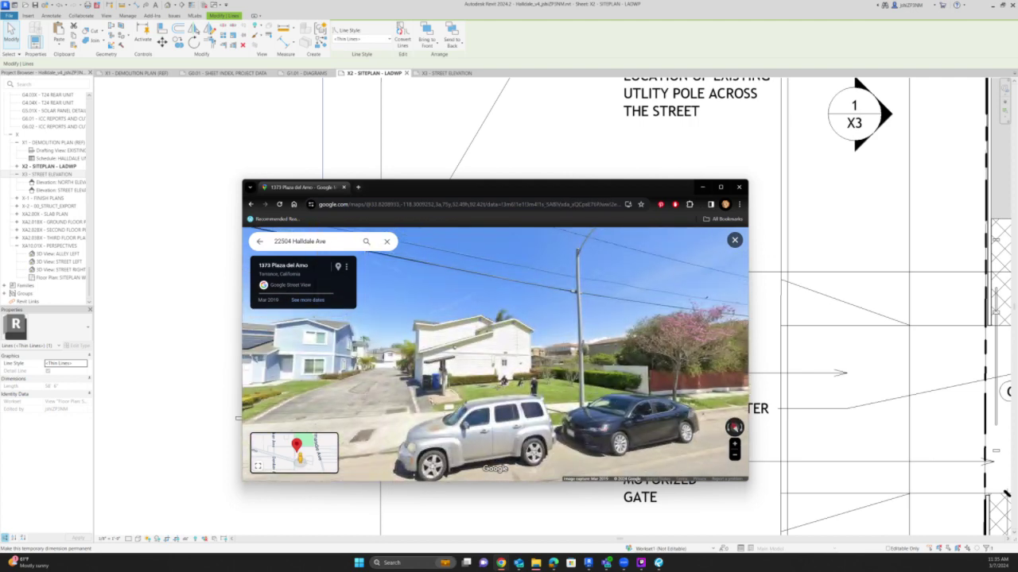
{"action": "left_click_drag", "start_coordinate": [493, 382], "coordinate": [517, 360]}
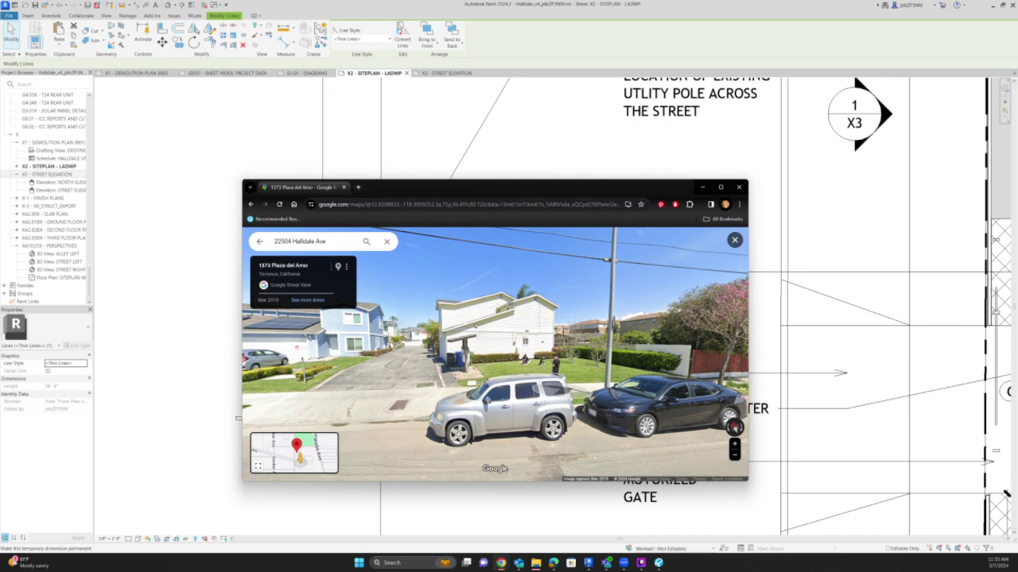
{"action": "left_click_drag", "start_coordinate": [560, 391], "coordinate": [666, 396]}
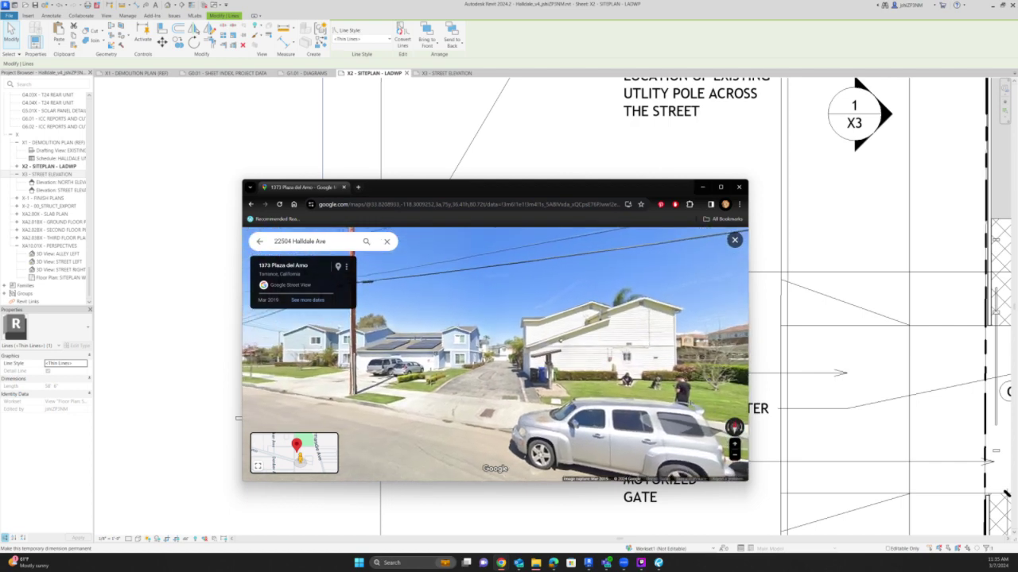
{"action": "scroll", "coordinate": [562, 337], "scroll_direction": "up", "scroll_amount": 5}
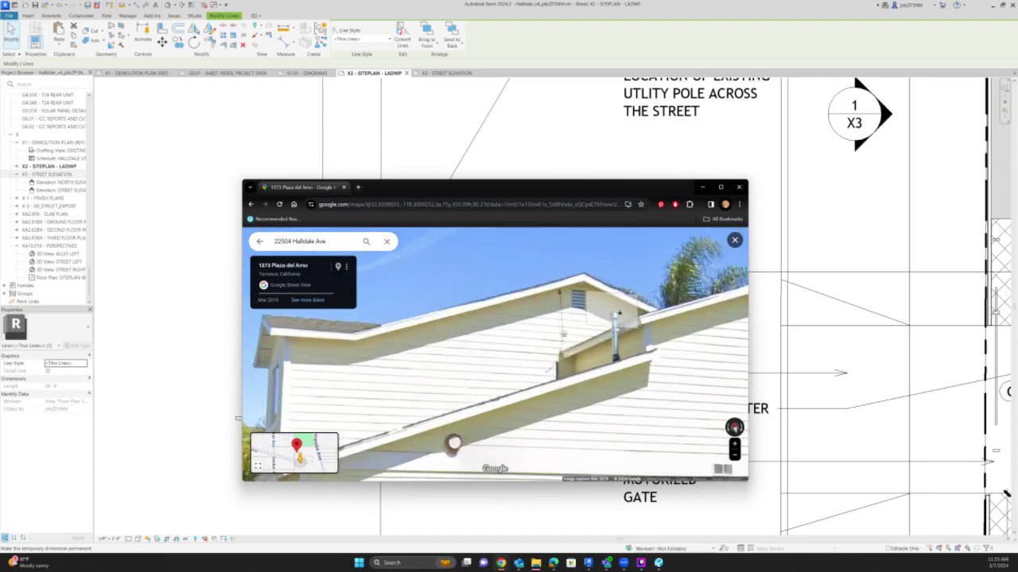
{"action": "scroll", "coordinate": [562, 335], "scroll_direction": "down", "scroll_amount": 6}
{"action": "left_click_drag", "start_coordinate": [562, 337], "coordinate": [402, 314]}
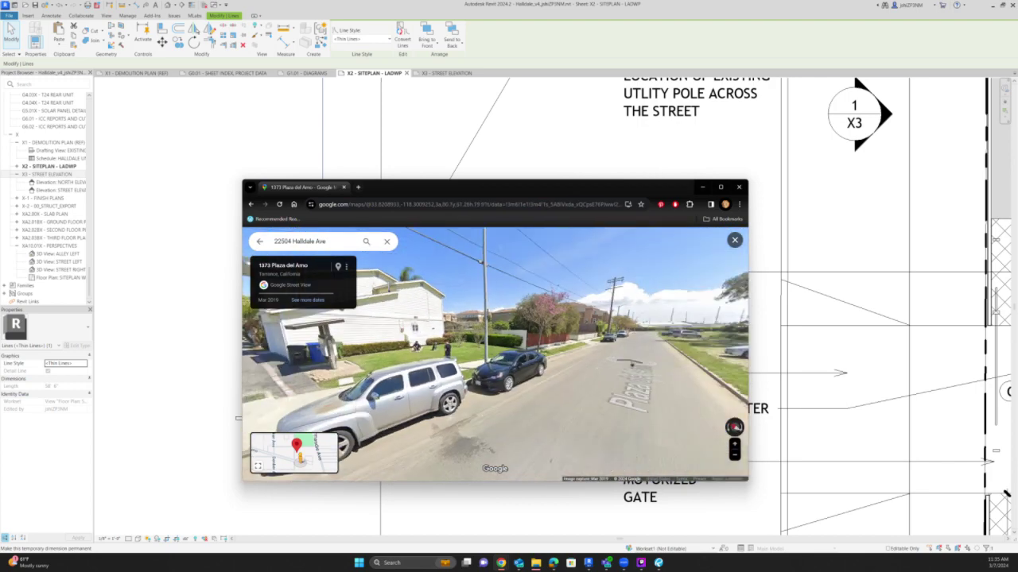
{"action": "left_click", "coordinate": [632, 365]}
{"action": "left_click", "coordinate": [640, 356]}
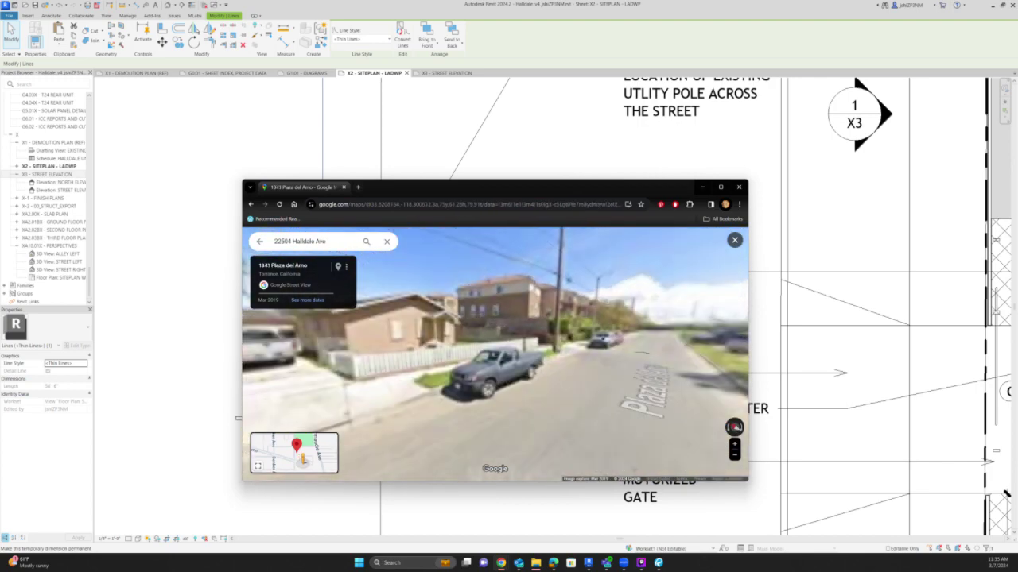
{"action": "left_click_drag", "start_coordinate": [601, 372], "coordinate": [509, 374]}
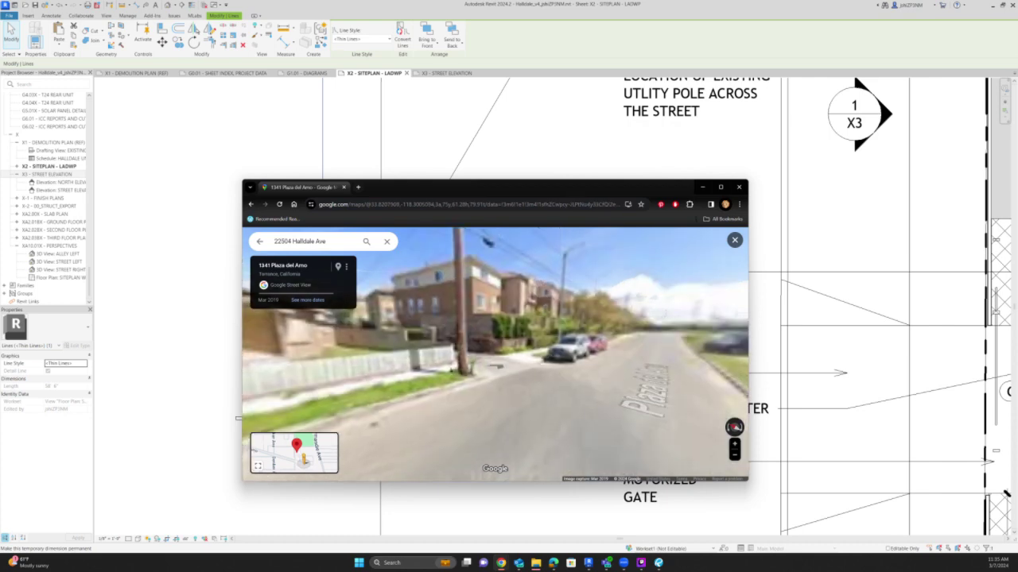
{"action": "left_click", "coordinate": [636, 389]}
{"action": "left_click_drag", "start_coordinate": [628, 385], "coordinate": [561, 375]}
{"action": "left_click", "coordinate": [629, 406]}
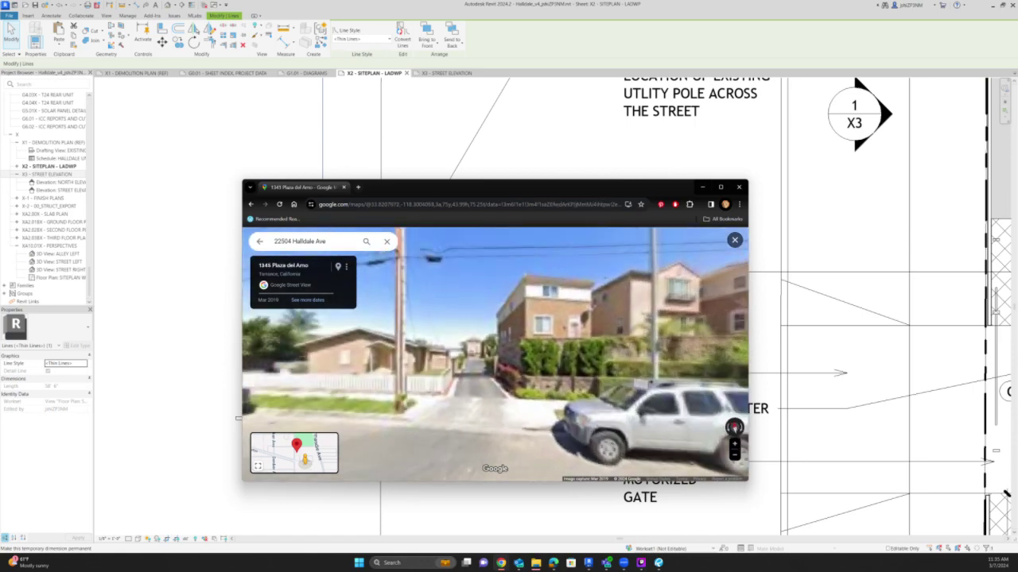
{"action": "scroll", "coordinate": [495, 354], "scroll_direction": "up", "scroll_amount": 2}
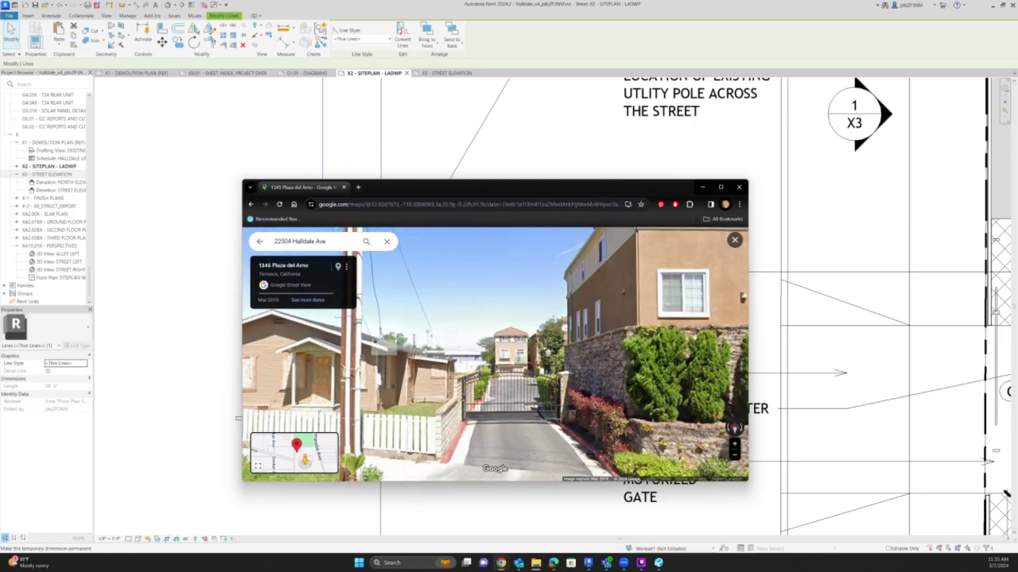
{"action": "scroll", "coordinate": [384, 349], "scroll_direction": "down", "scroll_amount": 3}
{"action": "left_click_drag", "start_coordinate": [684, 420], "coordinate": [475, 397]}
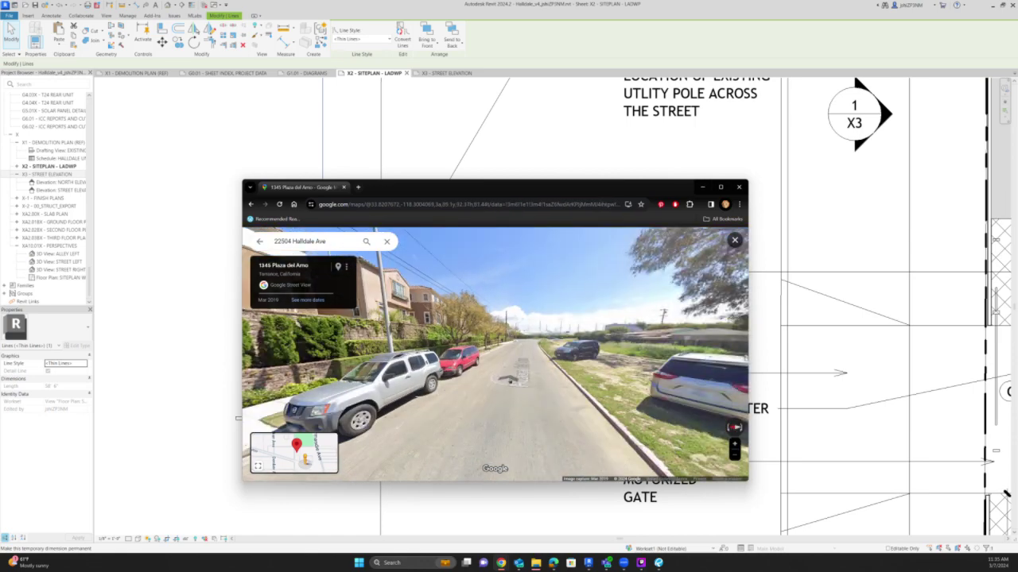
{"action": "left_click", "coordinate": [510, 380]}
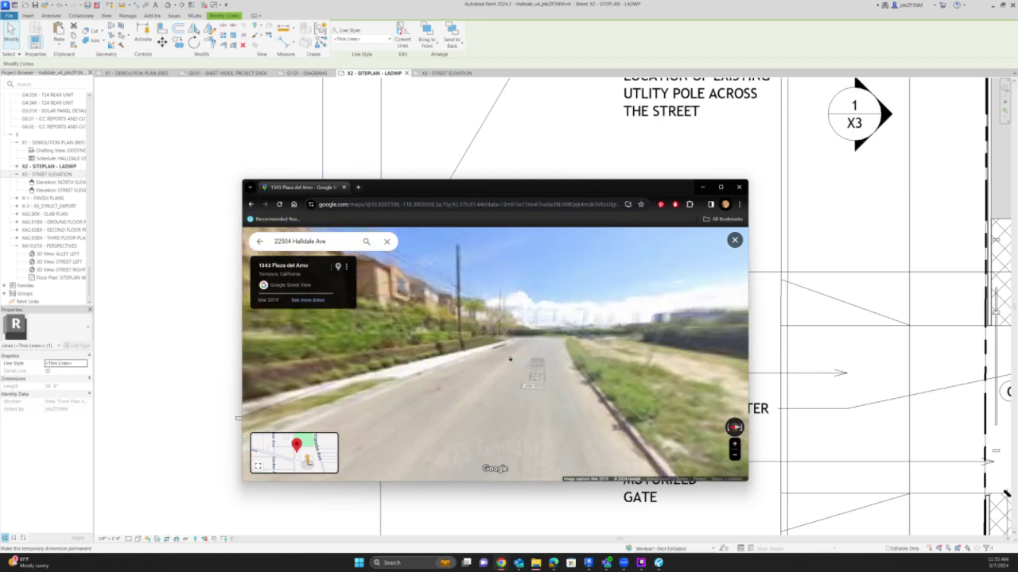
{"action": "left_click", "coordinate": [509, 358]}
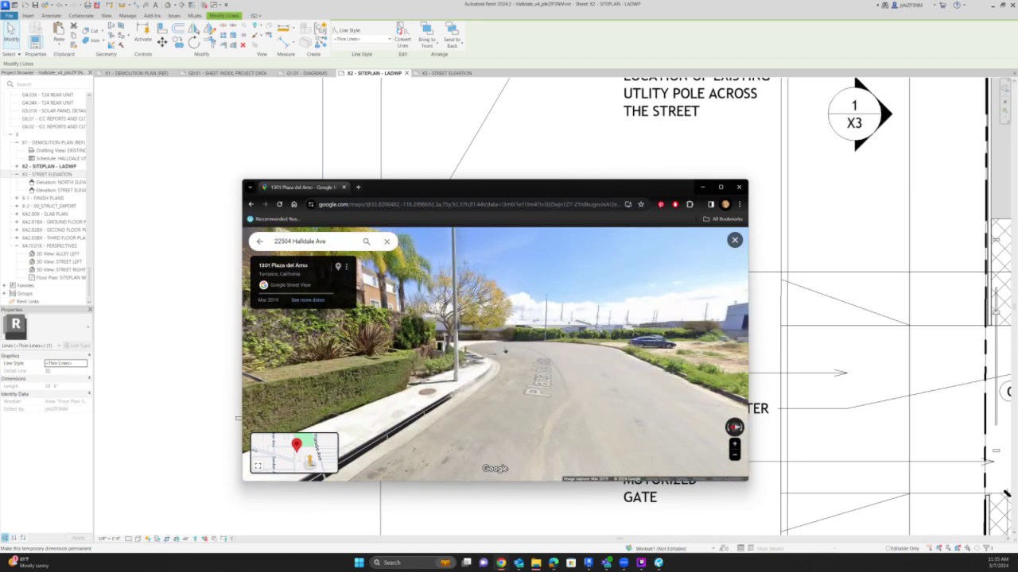
{"action": "left_click", "coordinate": [504, 351]}
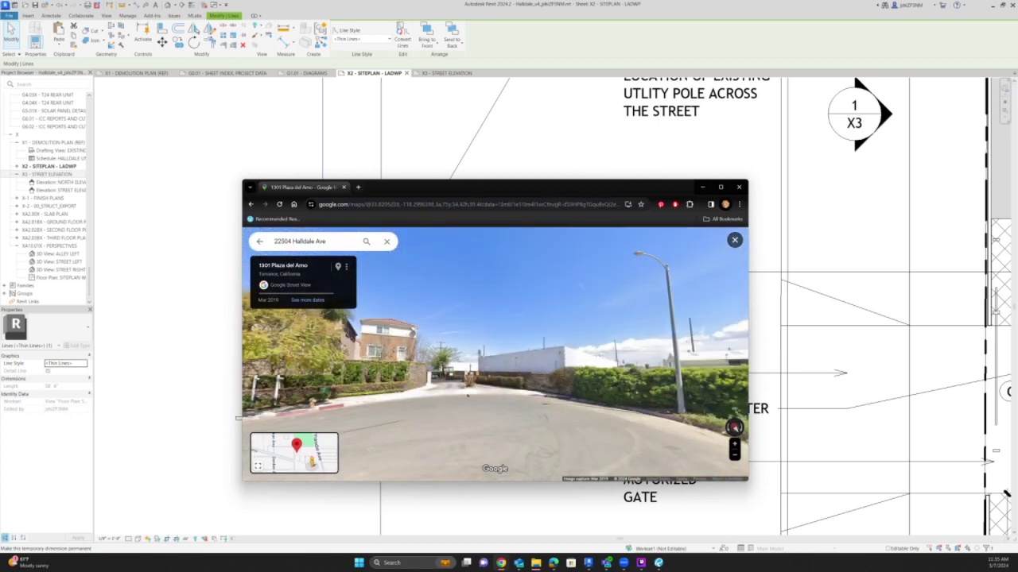
{"action": "mouse_move", "coordinate": [292, 452]}
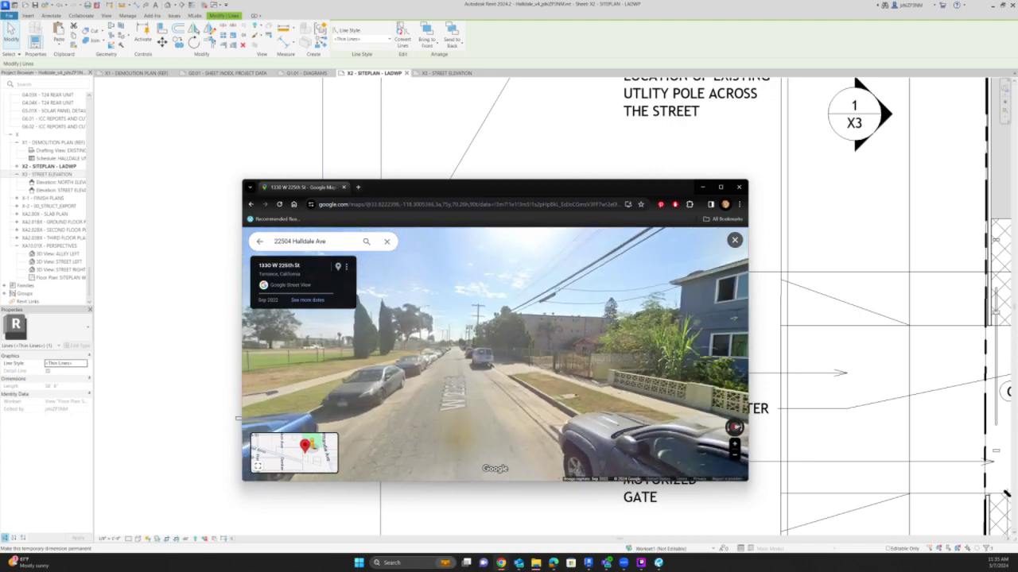
{"action": "left_click_drag", "start_coordinate": [628, 358], "coordinate": [381, 350]}
{"action": "left_click_drag", "start_coordinate": [589, 365], "coordinate": [398, 362]}
{"action": "left_click", "coordinate": [364, 432]}
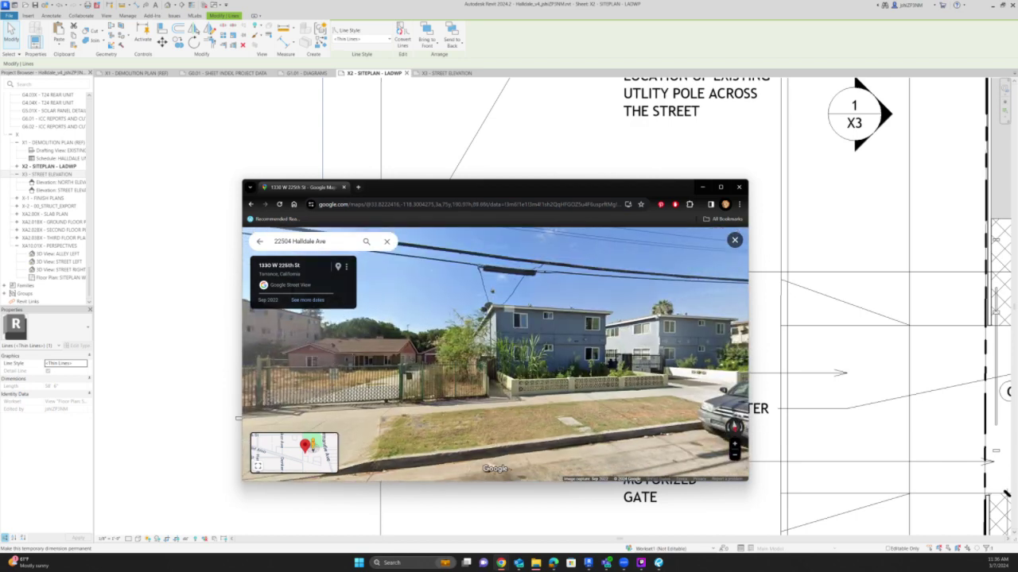
{"action": "left_click_drag", "start_coordinate": [604, 366], "coordinate": [410, 362]}
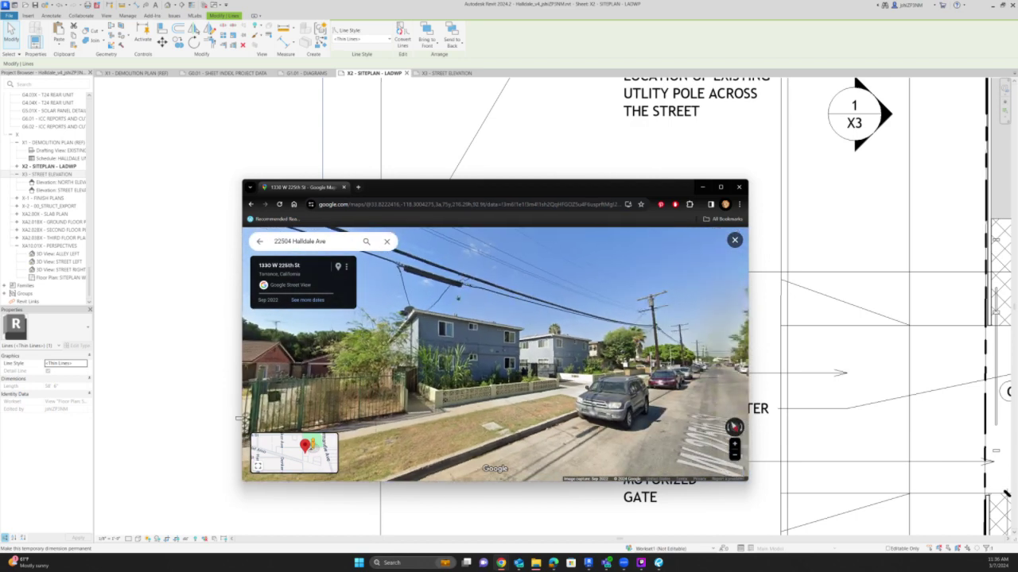
{"action": "left_click_drag", "start_coordinate": [477, 342], "coordinate": [430, 324]}
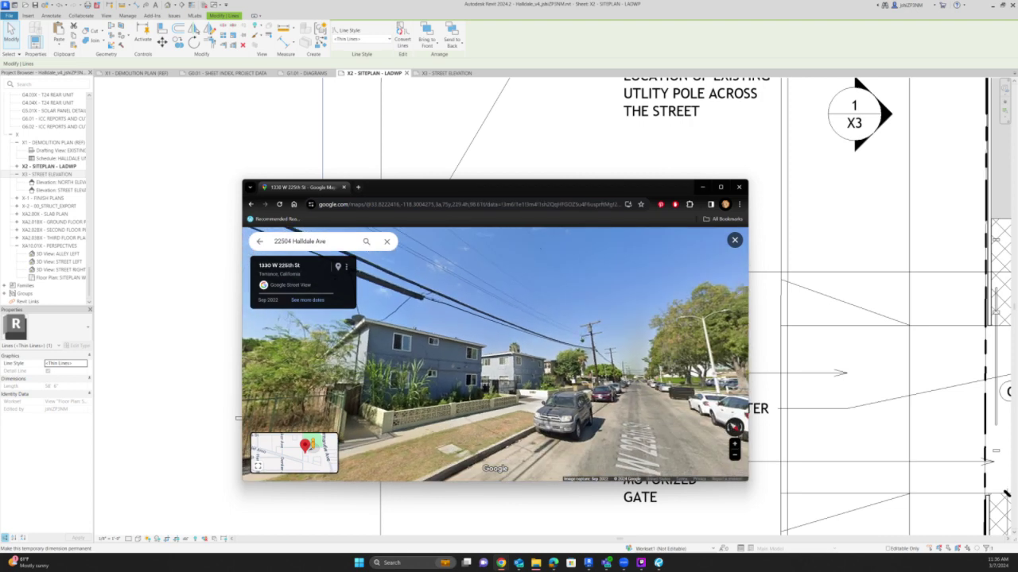
{"action": "left_click", "coordinate": [642, 417]}
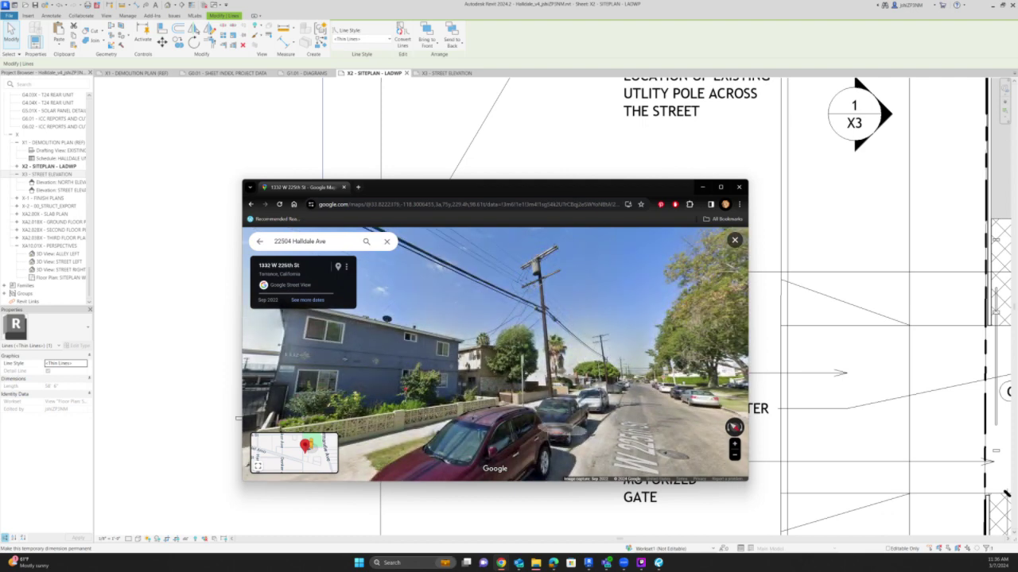
{"action": "left_click", "coordinate": [631, 433]}
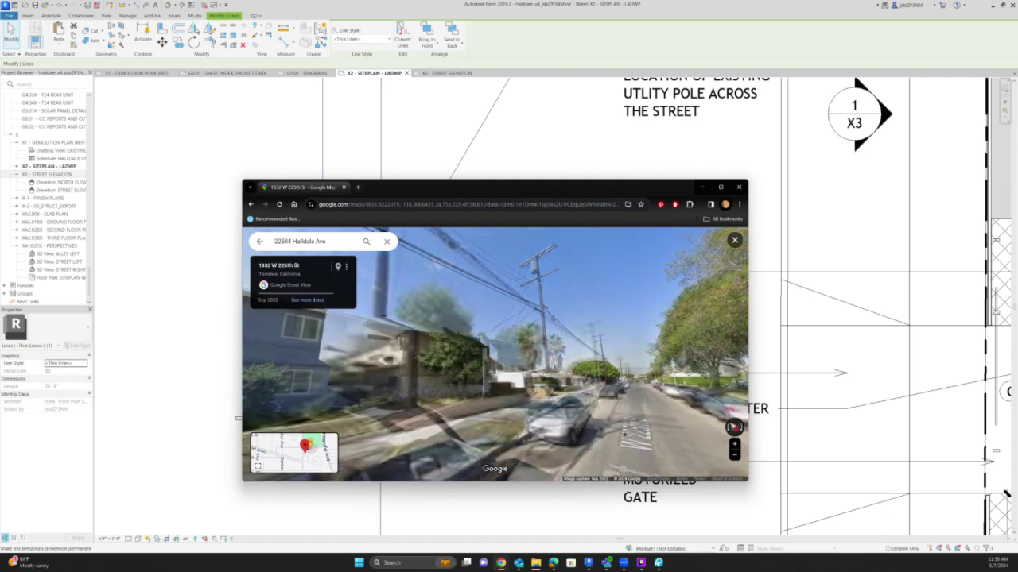
{"action": "left_click_drag", "start_coordinate": [597, 429], "coordinate": [592, 485]}
{"action": "left_click_drag", "start_coordinate": [526, 401], "coordinate": [604, 398]}
{"action": "left_click_drag", "start_coordinate": [668, 430], "coordinate": [605, 422]}
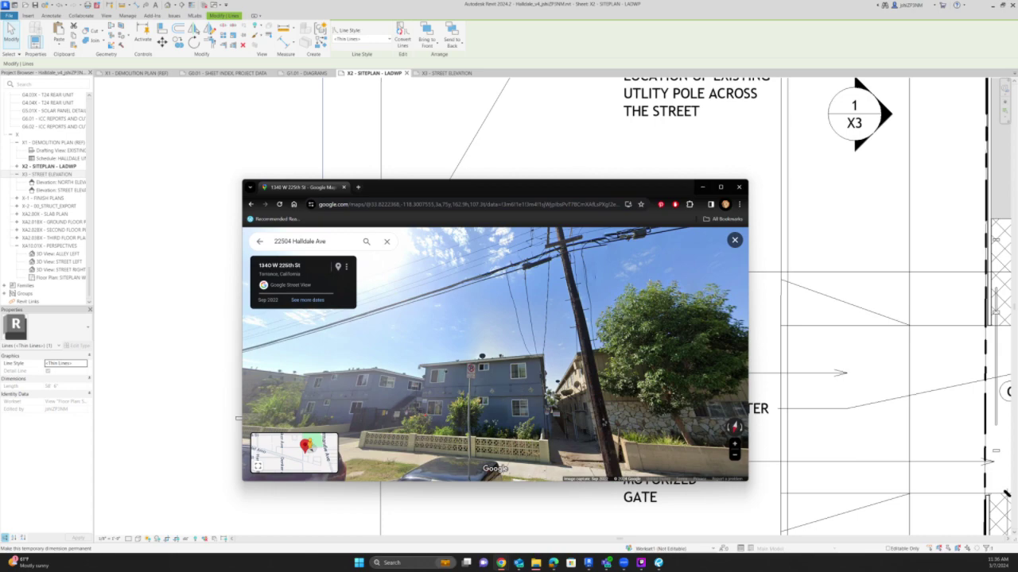
{"action": "left_click_drag", "start_coordinate": [604, 421], "coordinate": [684, 414]}
{"action": "left_click_drag", "start_coordinate": [525, 397], "coordinate": [477, 385]}
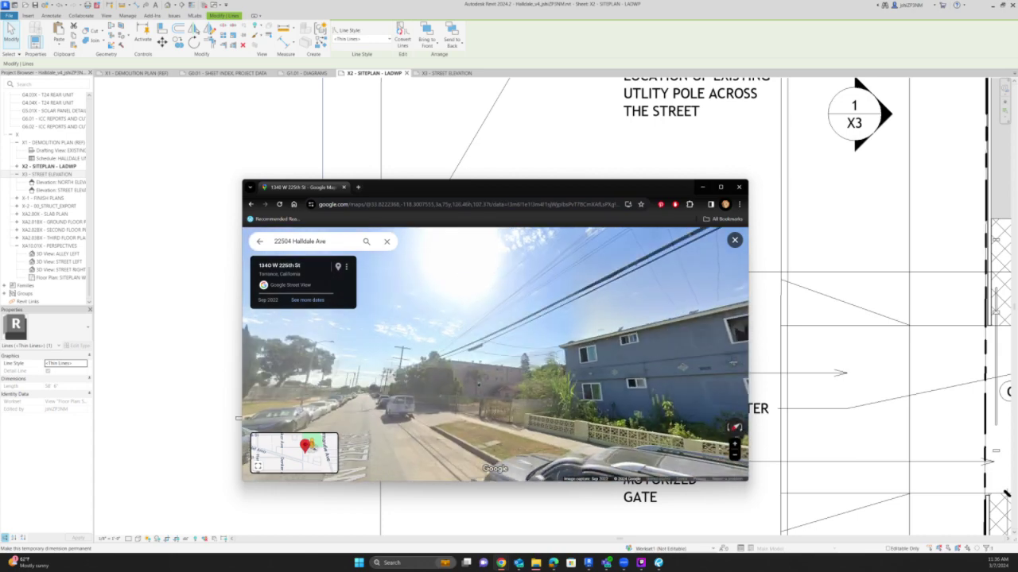
{"action": "left_click", "coordinate": [469, 383]}
{"action": "left_click", "coordinate": [347, 418]}
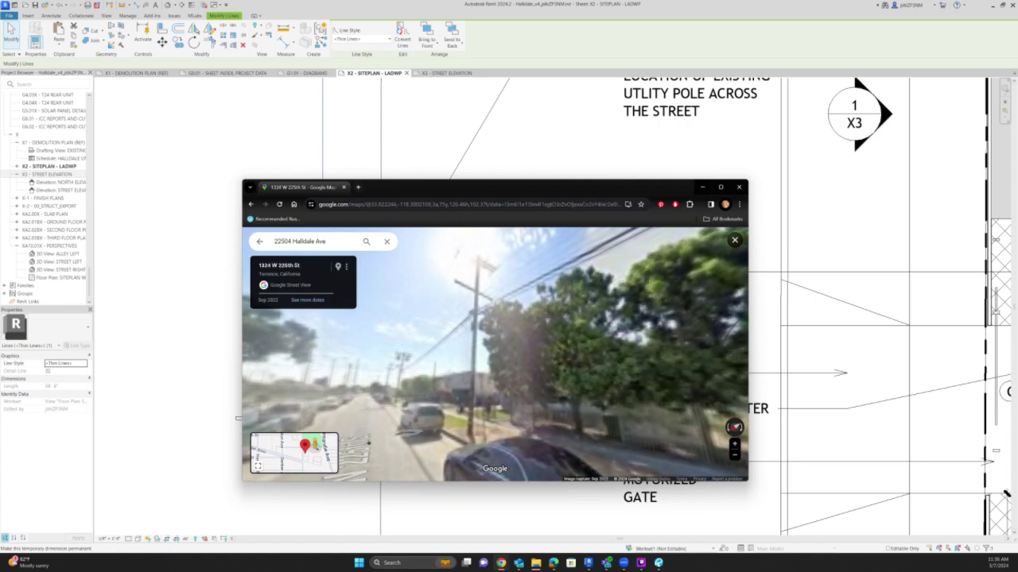
{"action": "left_click", "coordinate": [624, 395]}
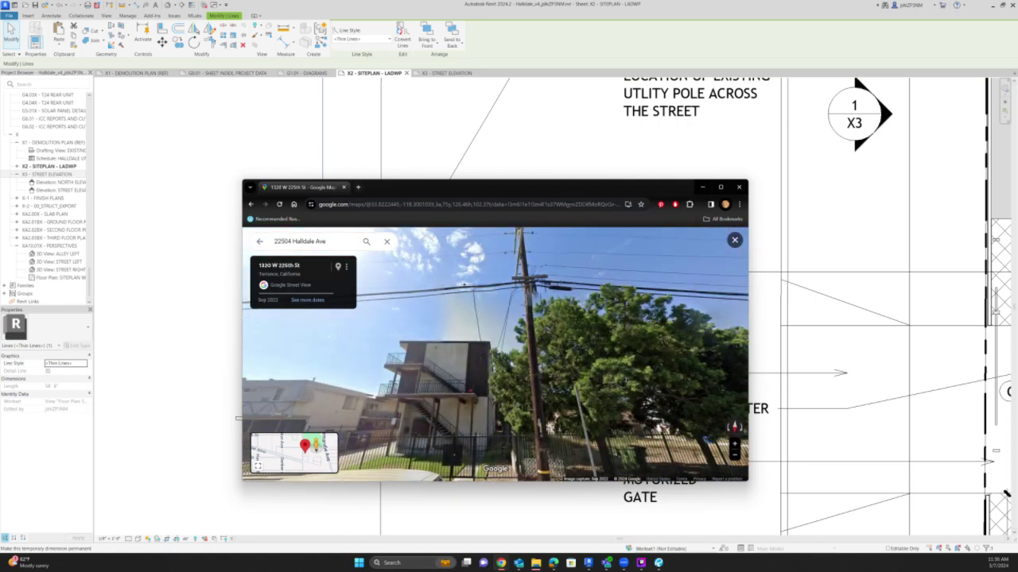
{"action": "left_click_drag", "start_coordinate": [518, 406], "coordinate": [534, 385]}
{"action": "left_click_drag", "start_coordinate": [486, 355], "coordinate": [661, 370]}
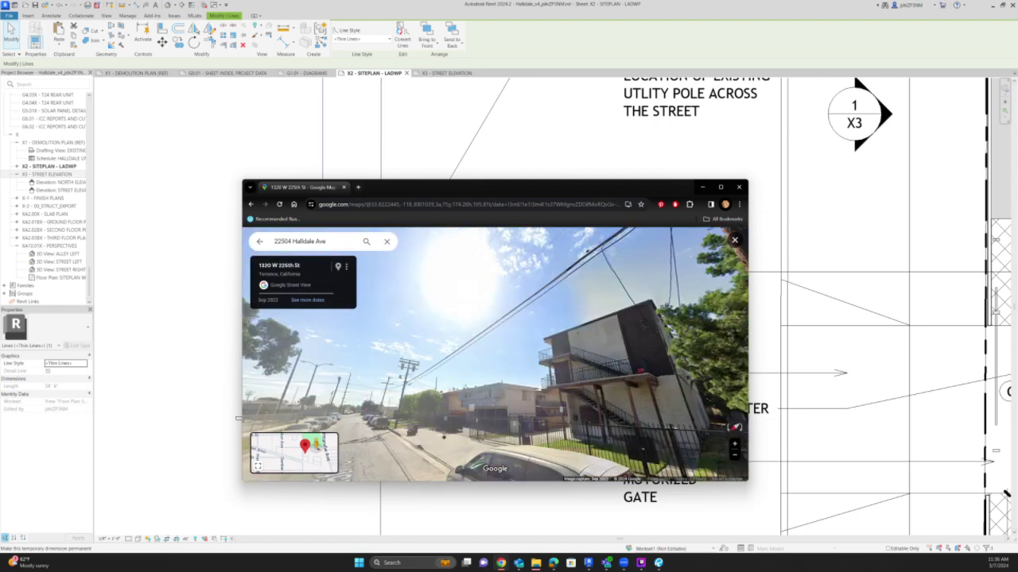
{"action": "left_click", "coordinate": [419, 452]}
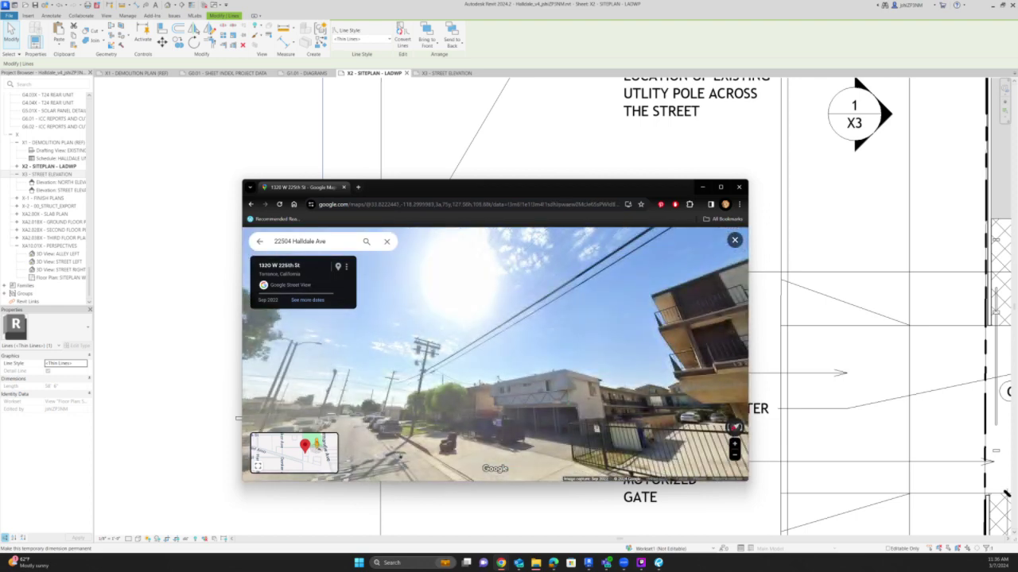
{"action": "left_click", "coordinate": [567, 445]}
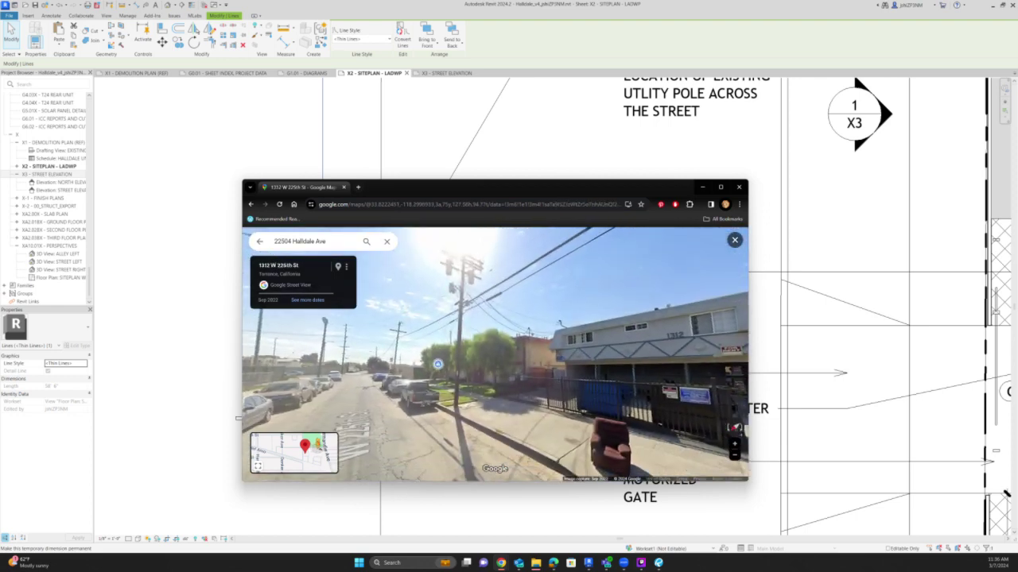
{"action": "left_click", "coordinate": [496, 328]}
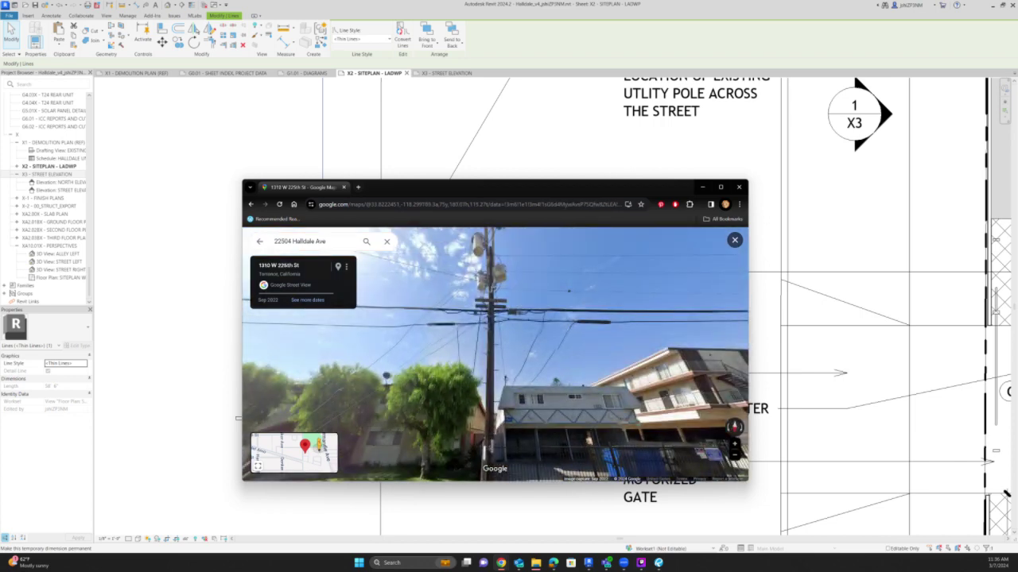
{"action": "key", "text": "alt+Tab"}
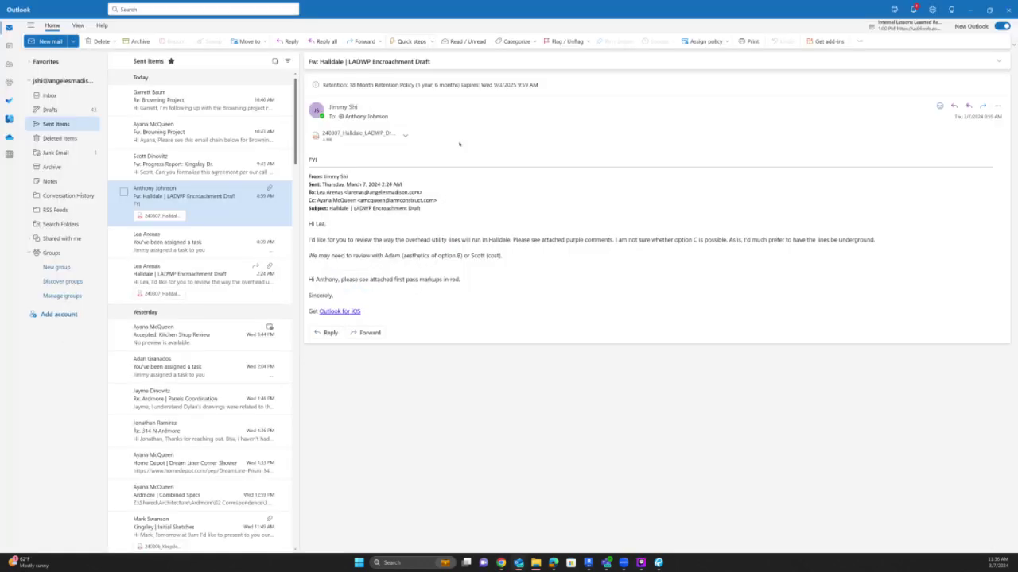
Back in Revit, drag the leader line's left end down so it angles toward the pole
{"action": "key", "text": "alt+Tab"}
{"action": "key", "text": "alt+Tab"}
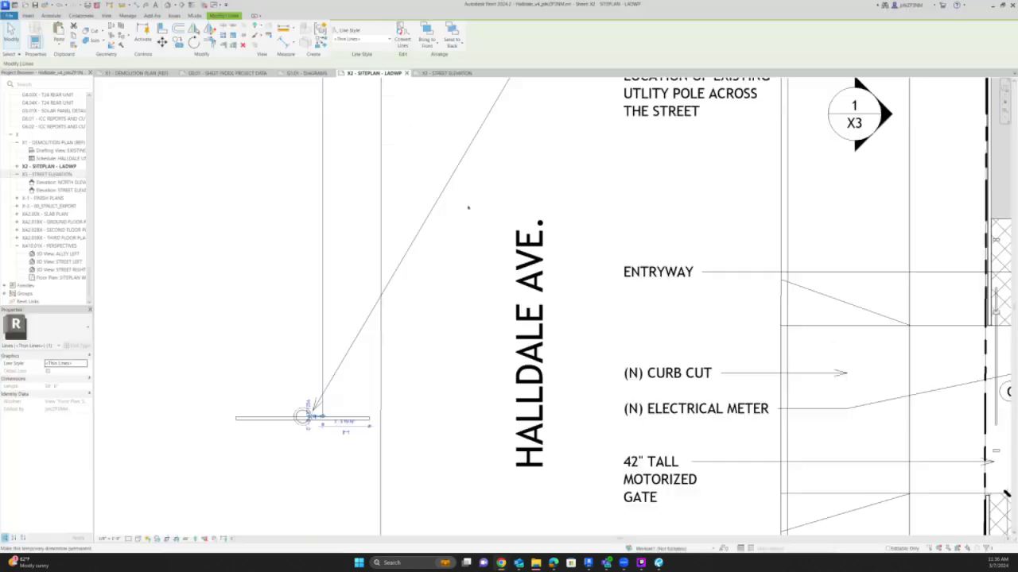
{"action": "scroll", "coordinate": [426, 396], "scroll_direction": "down", "scroll_amount": 3}
{"action": "left_click", "coordinate": [414, 341]}
{"action": "scroll", "coordinate": [414, 341], "scroll_direction": "down", "scroll_amount": 2}
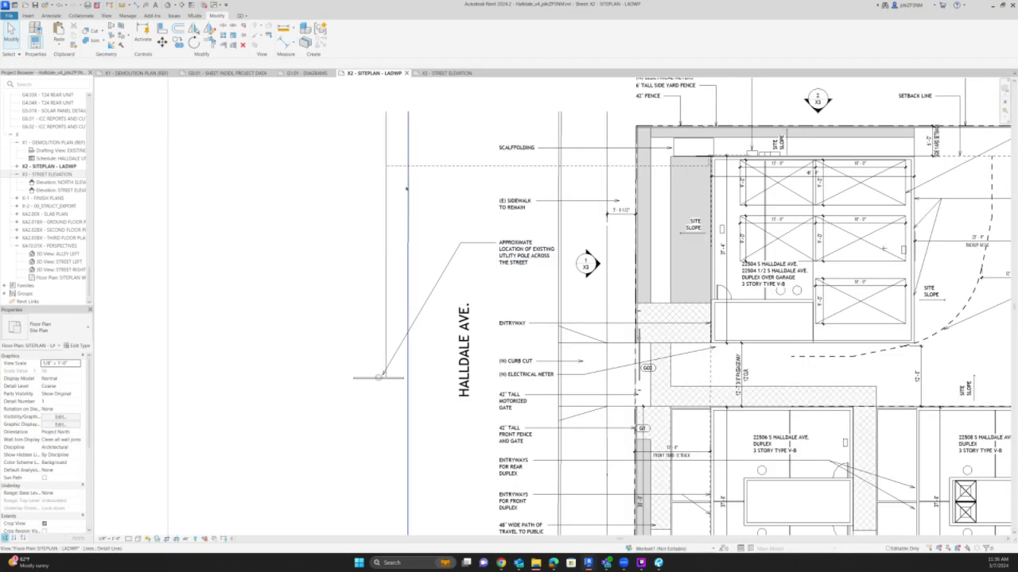
{"action": "left_click", "coordinate": [419, 166]}
{"action": "left_click_drag", "start_coordinate": [387, 165], "coordinate": [389, 376]}
{"action": "left_click", "coordinate": [359, 350]}
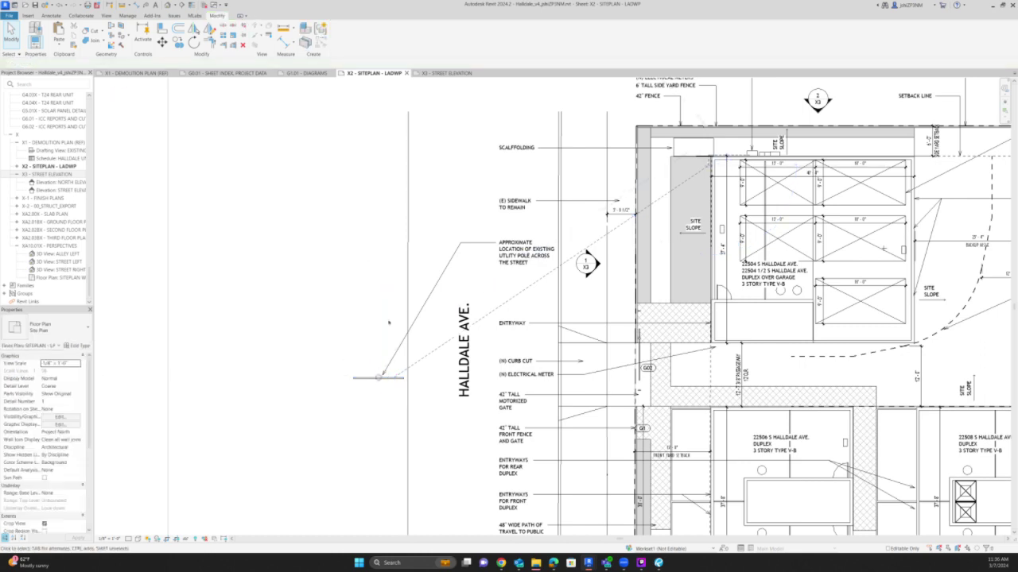
Delete the word EXISTING from the utility pole text note
{"action": "scroll", "coordinate": [388, 322], "scroll_direction": "down", "scroll_amount": 2}
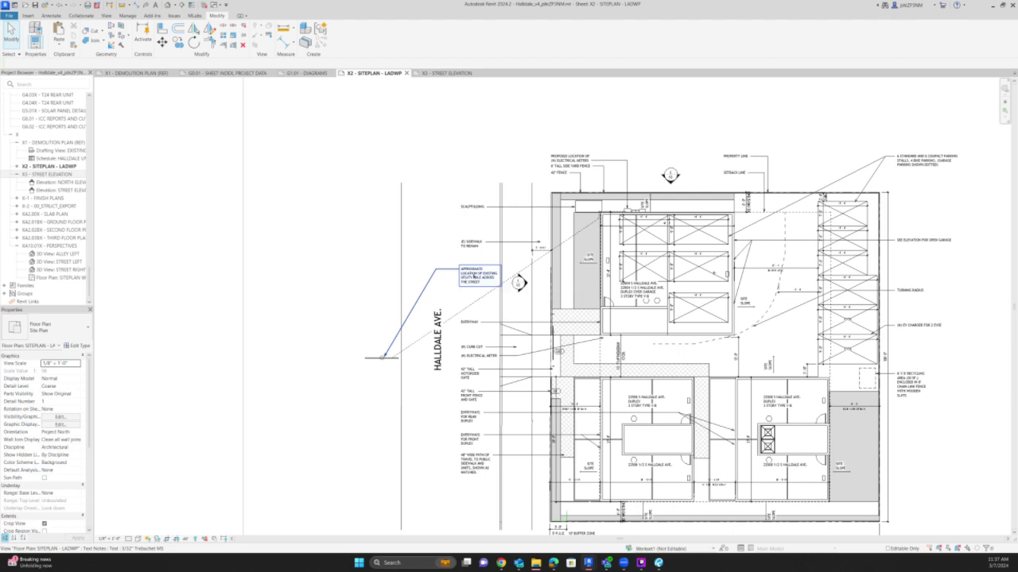
{"action": "double_click", "coordinate": [489, 273]}
{"action": "key", "text": "Delete"}
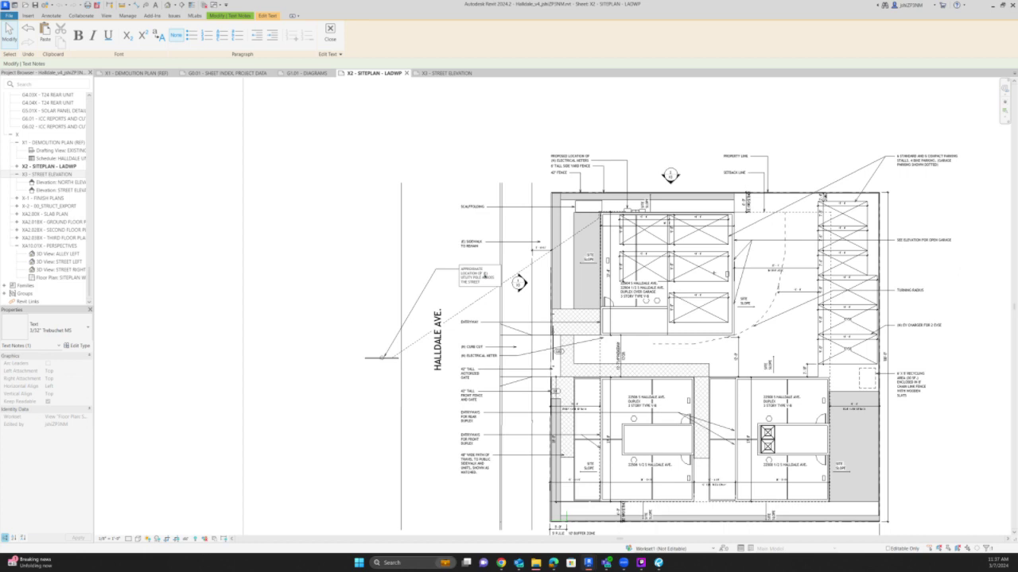
{"action": "left_click", "coordinate": [597, 135]}
Zoom the sheet to fit, clear the selection, and save Halldale_v4.rvt back to central
{"action": "key", "text": "z"}
{"action": "key", "text": "f"}
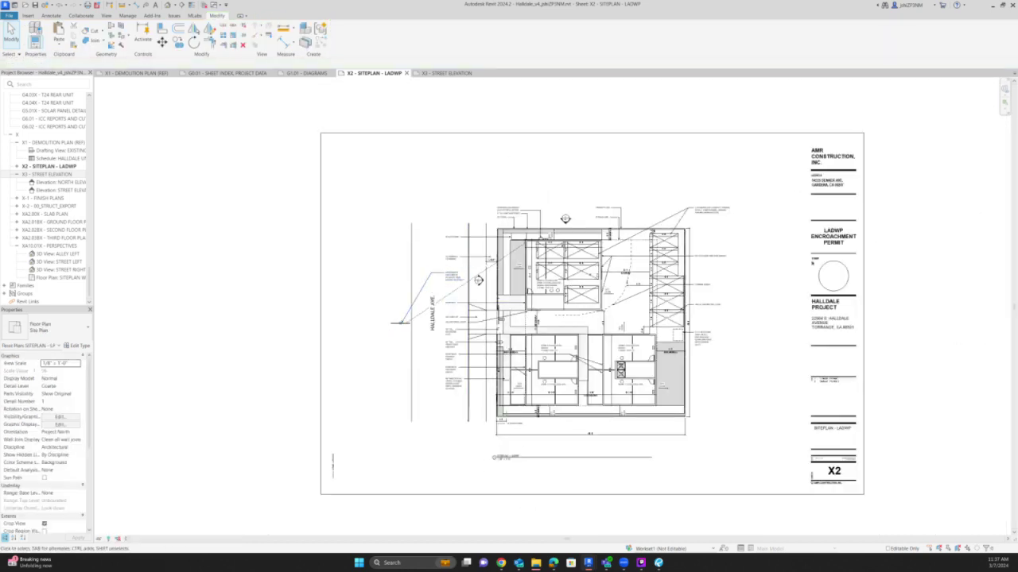
{"action": "key", "text": "Escape"}
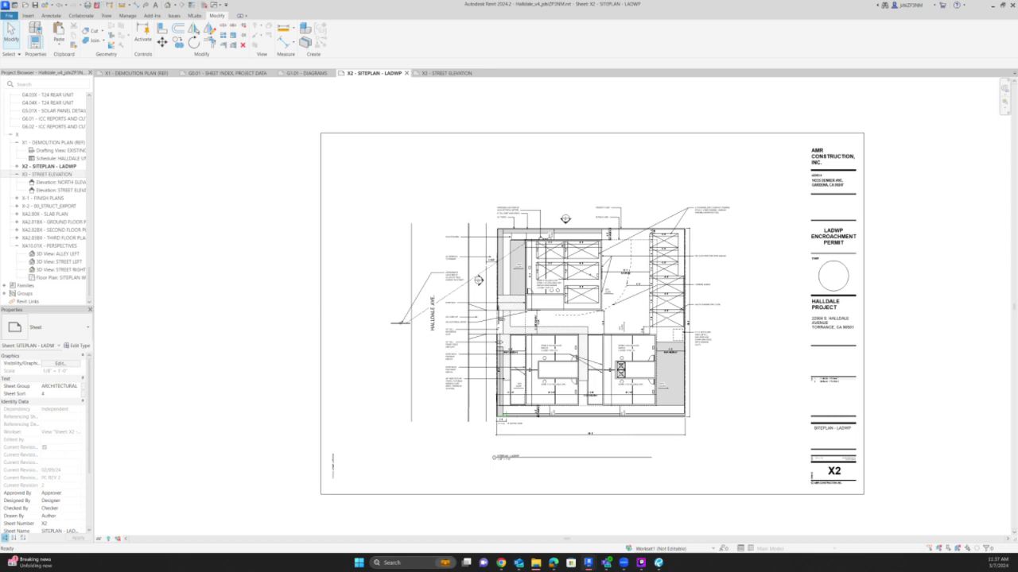
{"action": "key", "text": "ctrl+s"}
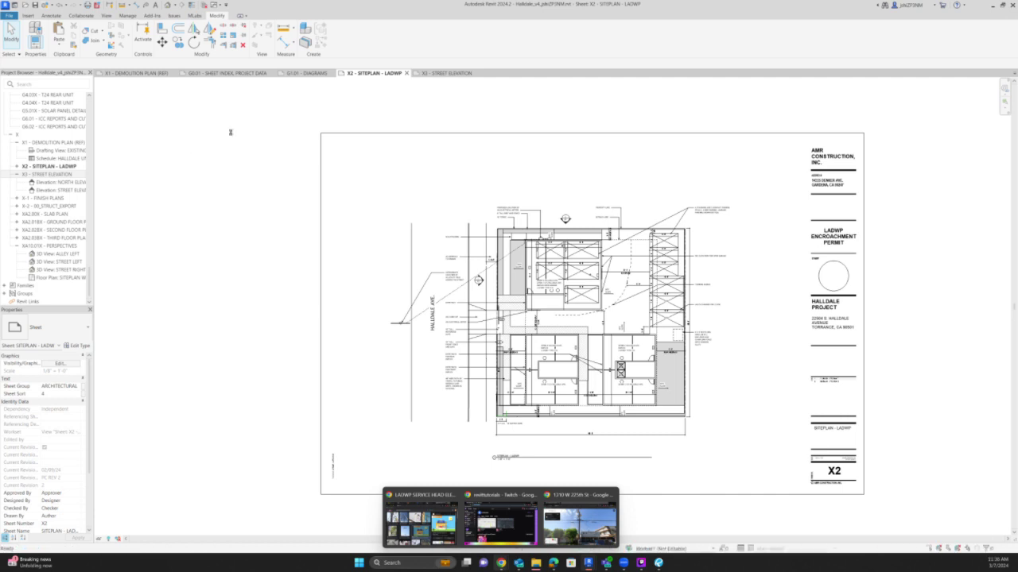
{"action": "left_click", "coordinate": [398, 229]}
Export the X2 sheet to a renamed PDF in the PRINT folder, hiding unreferenced view tags
{"action": "key", "text": "ctrl+p"}
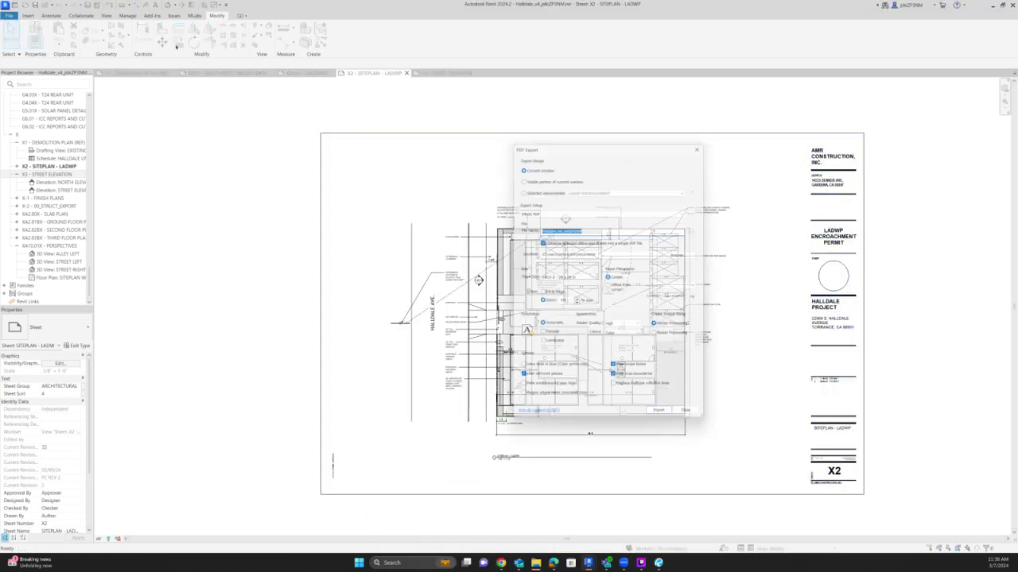
{"action": "left_click", "coordinate": [683, 255]}
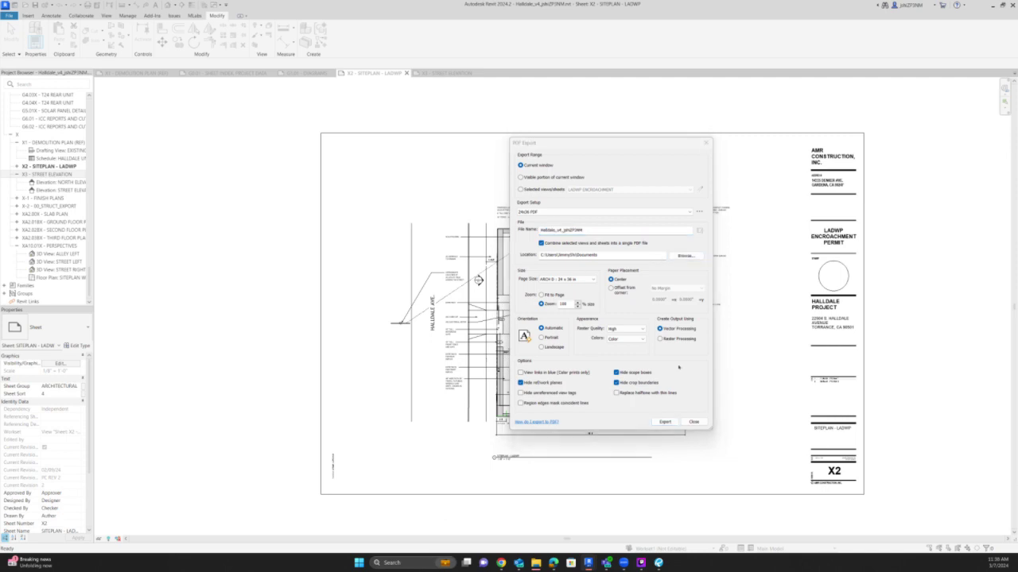
{"action": "double_click", "coordinate": [644, 230]}
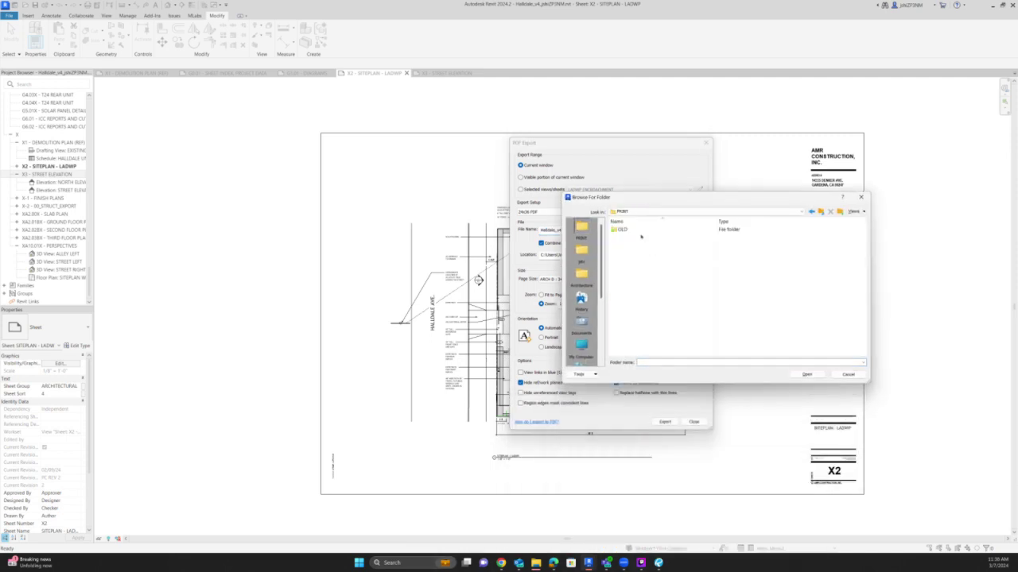
{"action": "left_click", "coordinate": [806, 374]}
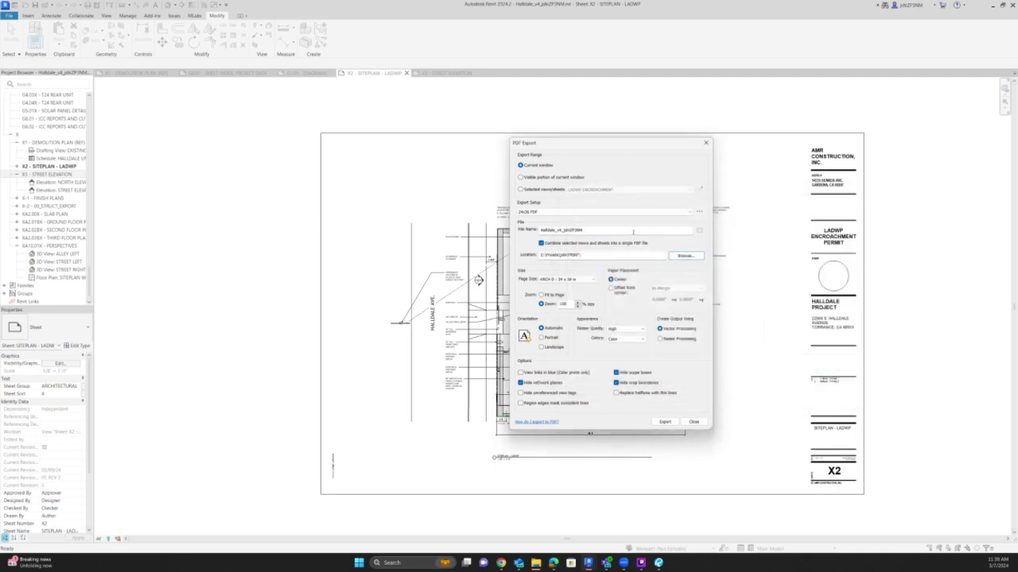
{"action": "left_click", "coordinate": [633, 232]}
{"action": "key", "text": "ctrl+a"}
{"action": "type", "text": "g"}
{"action": "type", "text": "roject"}
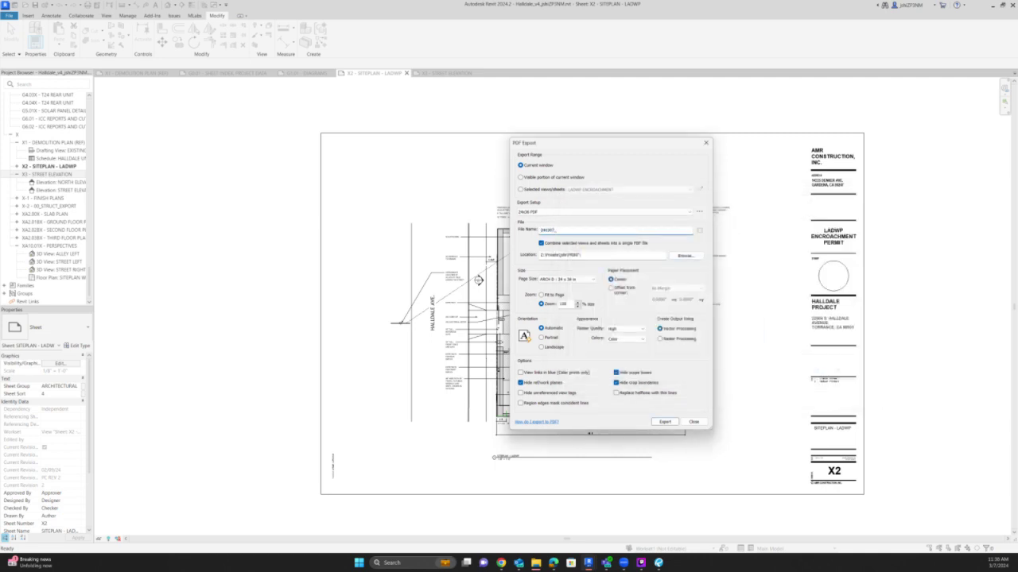
{"action": "type", "text": "_h"}
{"action": "left_click", "coordinate": [521, 393]}
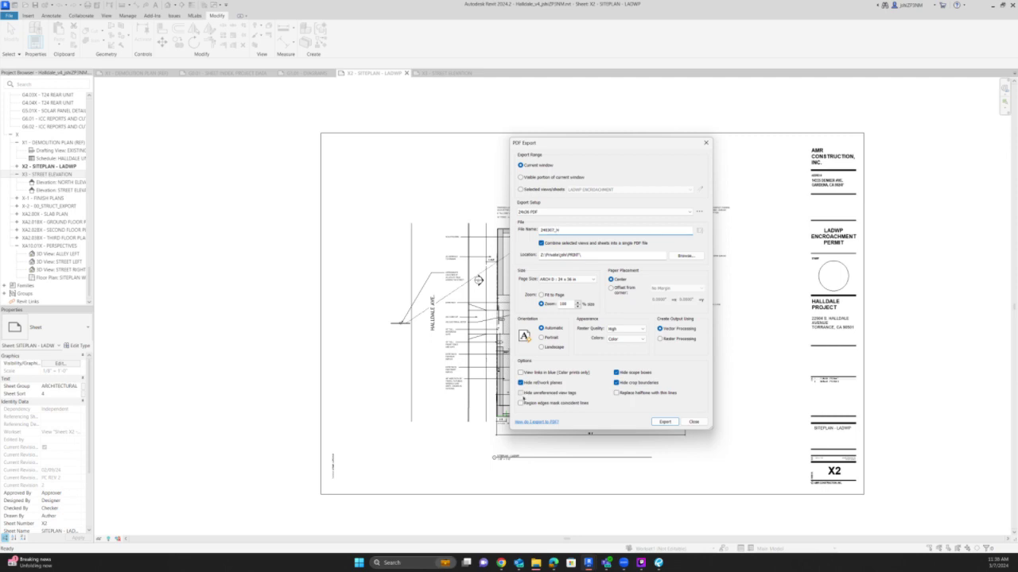
{"action": "left_click", "coordinate": [668, 421]}
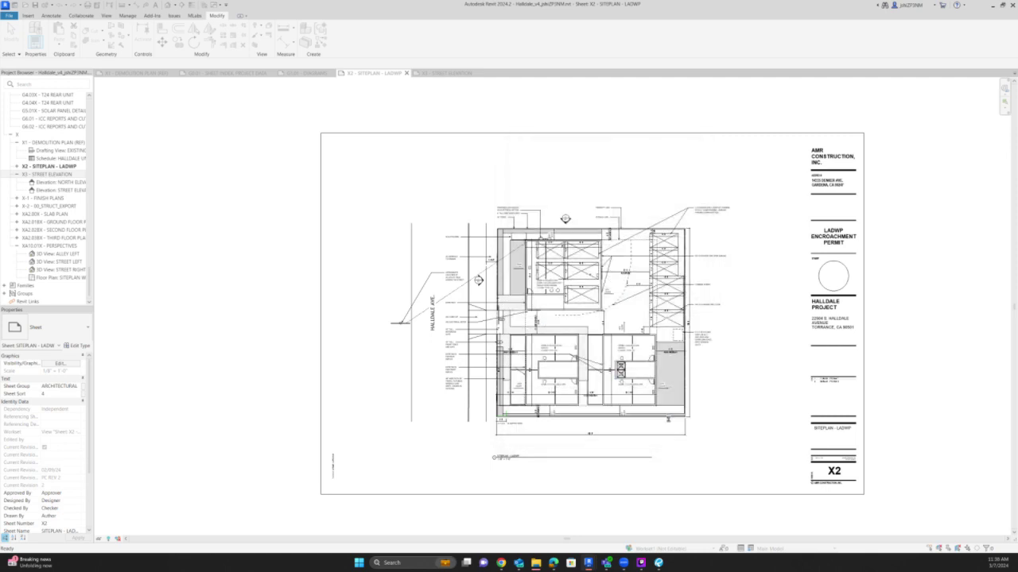
{"action": "left_click", "coordinate": [669, 413]}
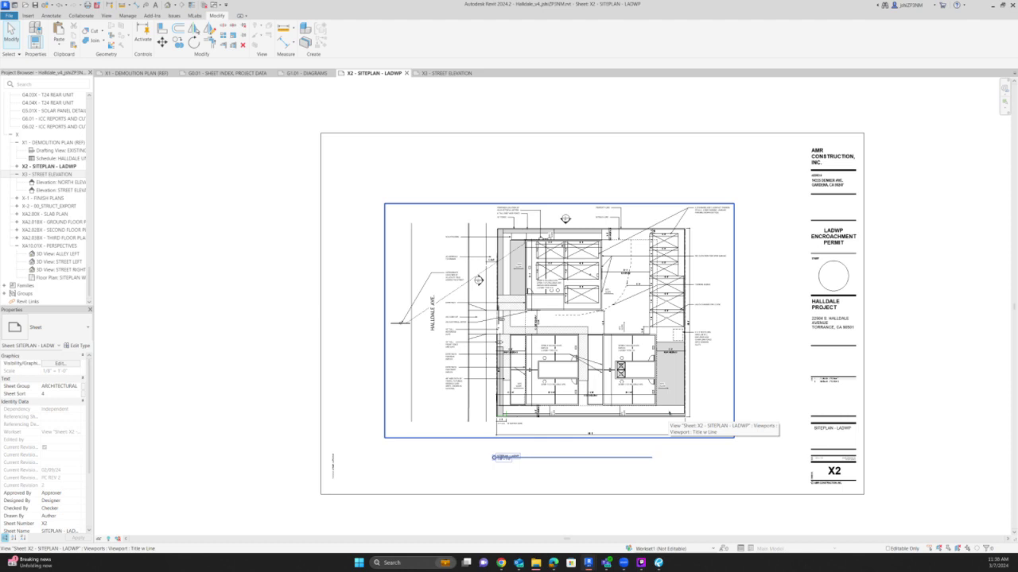
In Bluebeam Revu, open the exported site plan PDF from PRINT, review it, then return to Revit
{"action": "left_click", "coordinate": [658, 562]}
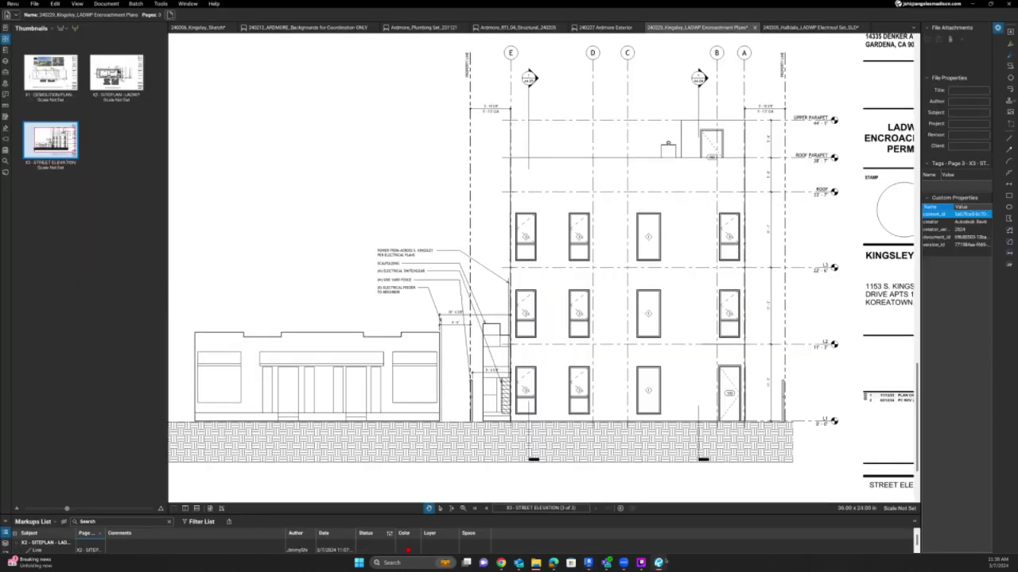
{"action": "key", "text": "ctrl+o"}
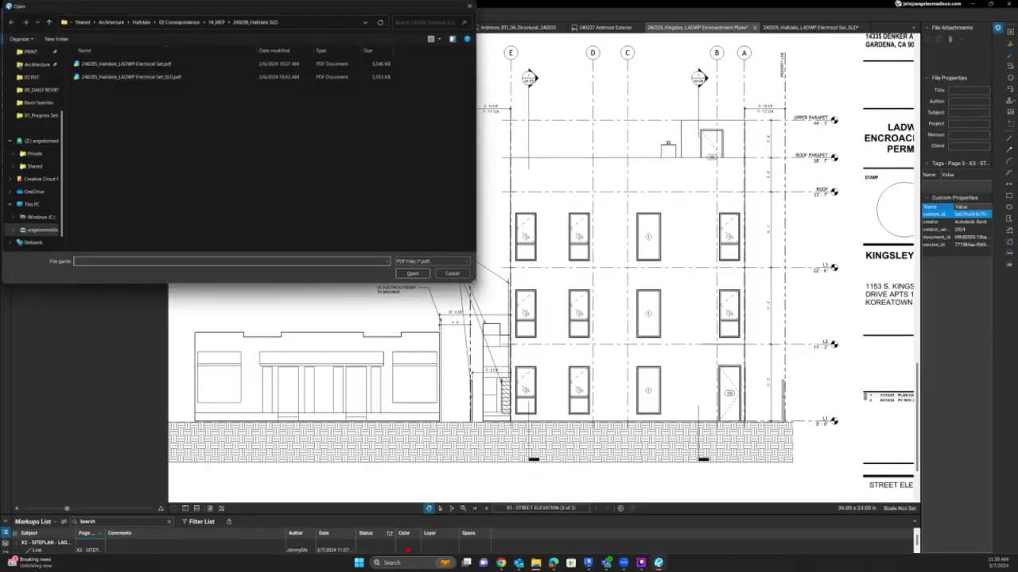
{"action": "scroll", "coordinate": [35, 135], "scroll_direction": "up", "scroll_amount": 3}
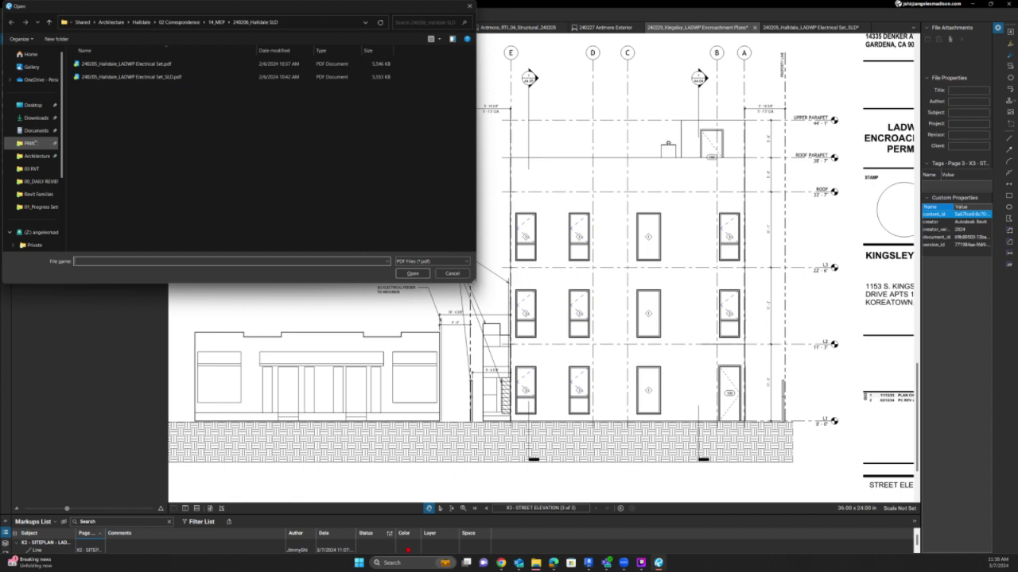
{"action": "left_click", "coordinate": [34, 141]}
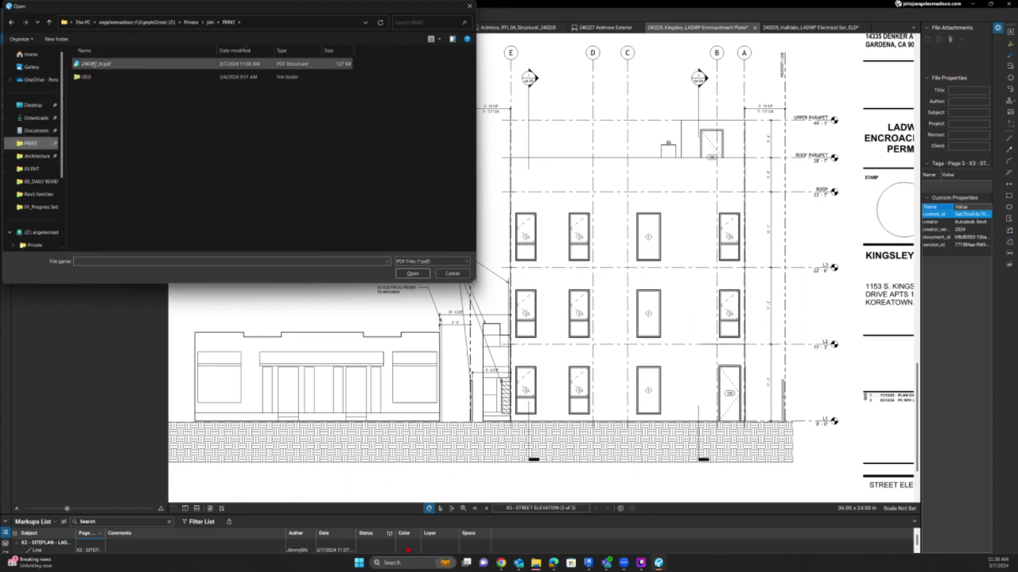
{"action": "double_click", "coordinate": [90, 65]}
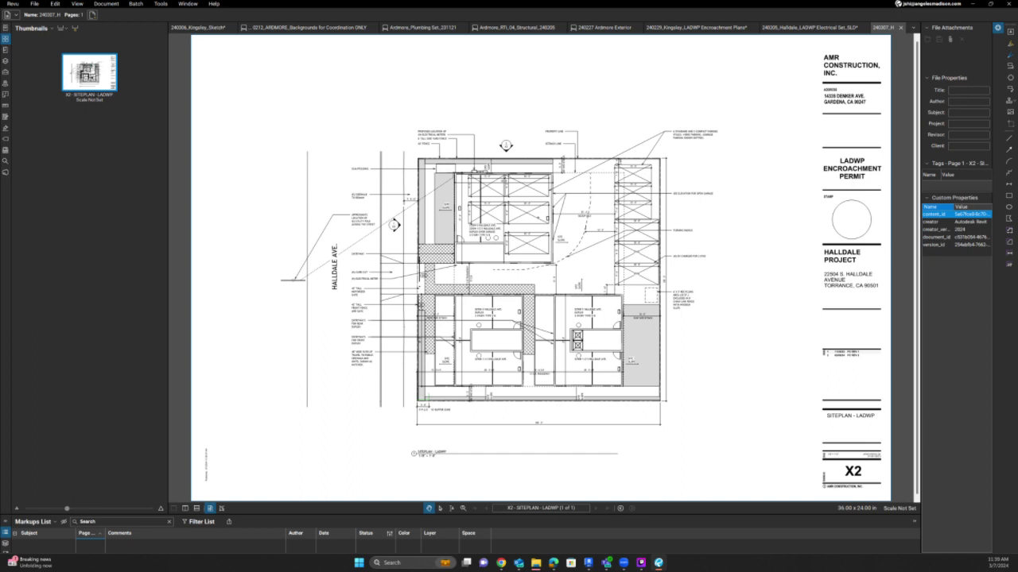
{"action": "key", "text": "alt+Tab"}
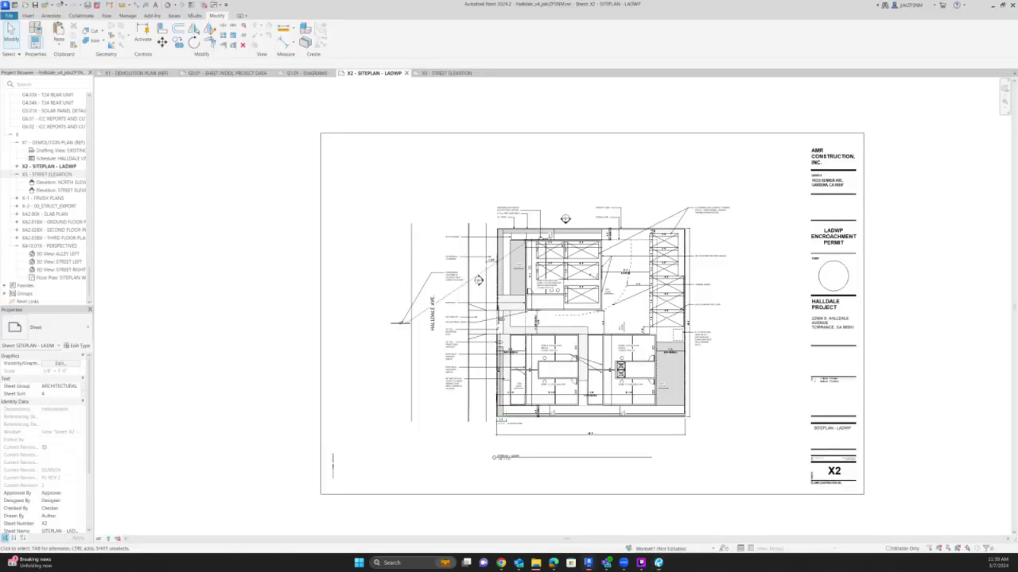
Export the LADWP ENCROACHMENT sheet set as one combined PDF through File > Export > PDF
{"action": "key", "text": "alt+Tab"}
{"action": "key", "text": "ctrl+Tab"}
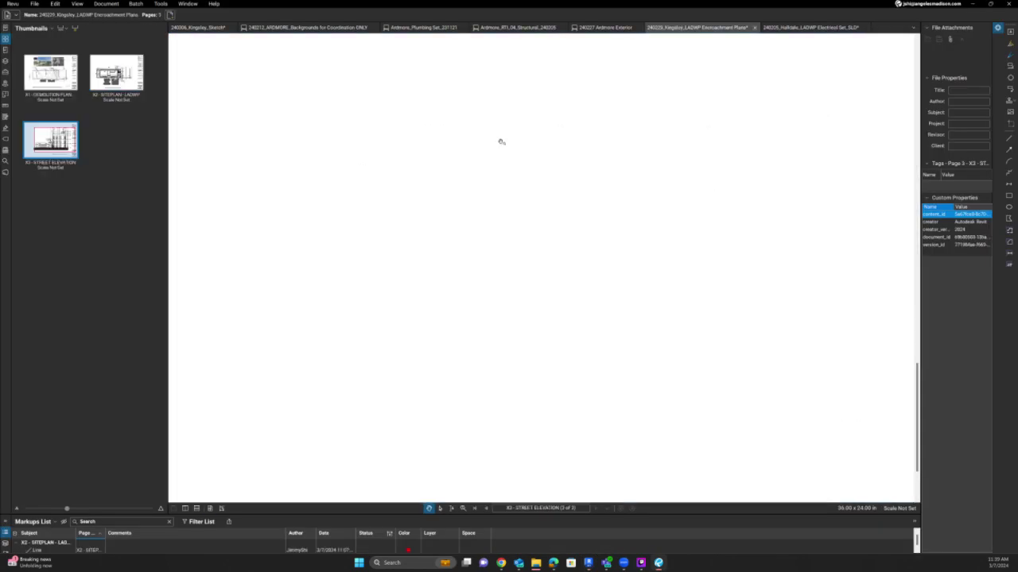
{"action": "key", "text": "alt+Tab"}
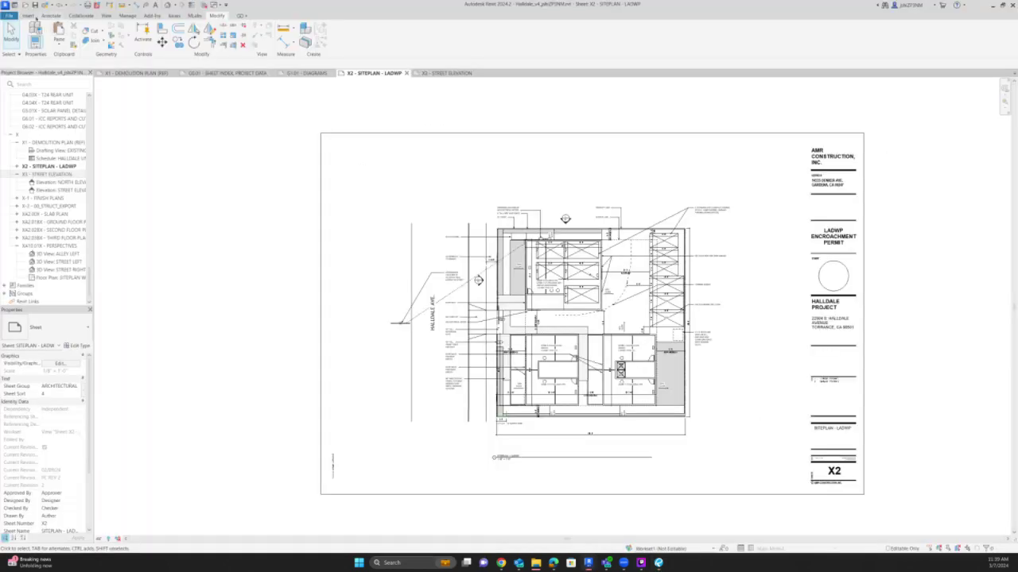
{"action": "left_click", "coordinate": [10, 15]}
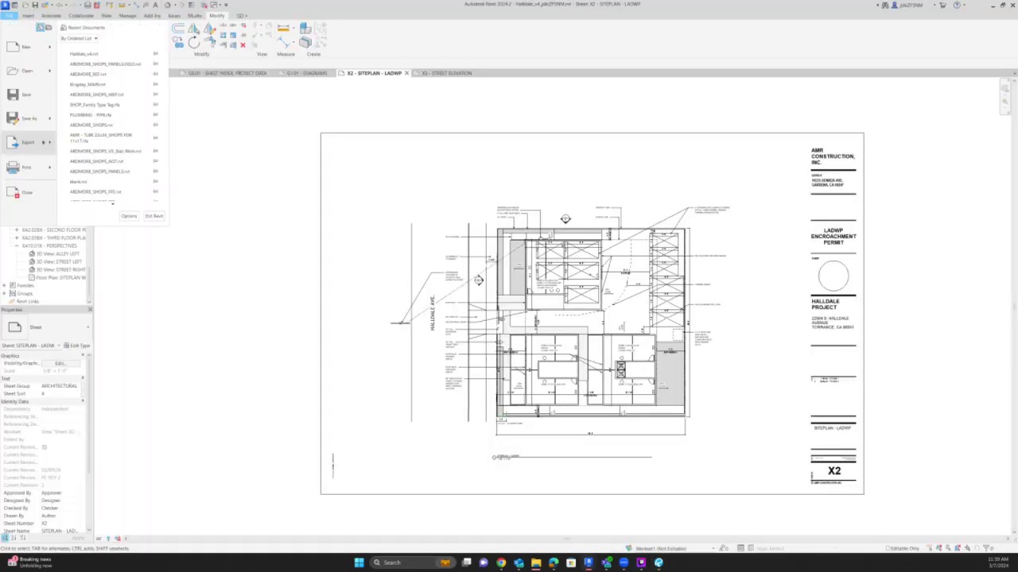
{"action": "mouse_move", "coordinate": [28, 142]}
{"action": "left_click", "coordinate": [112, 81]}
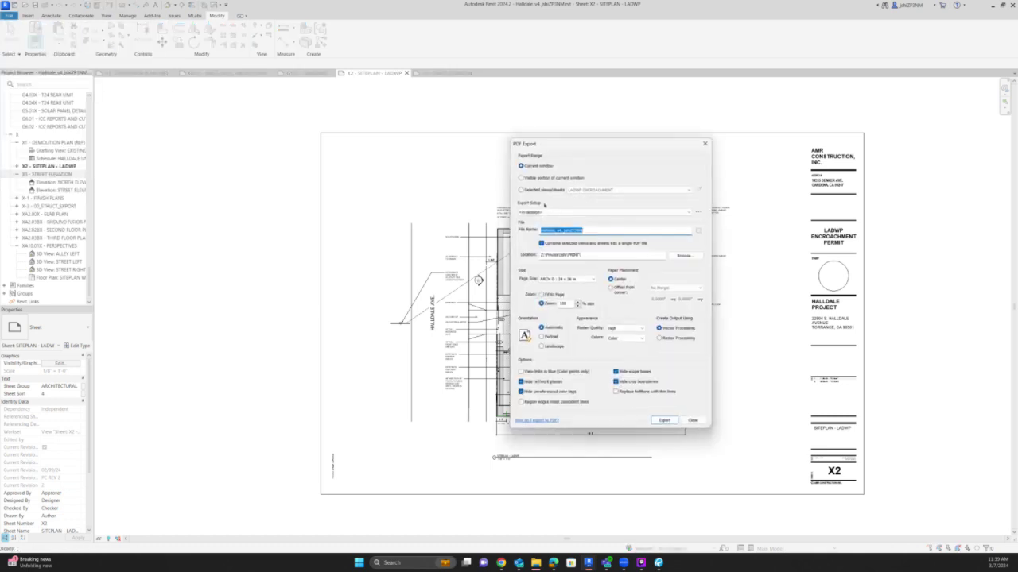
{"action": "left_click", "coordinate": [543, 190]}
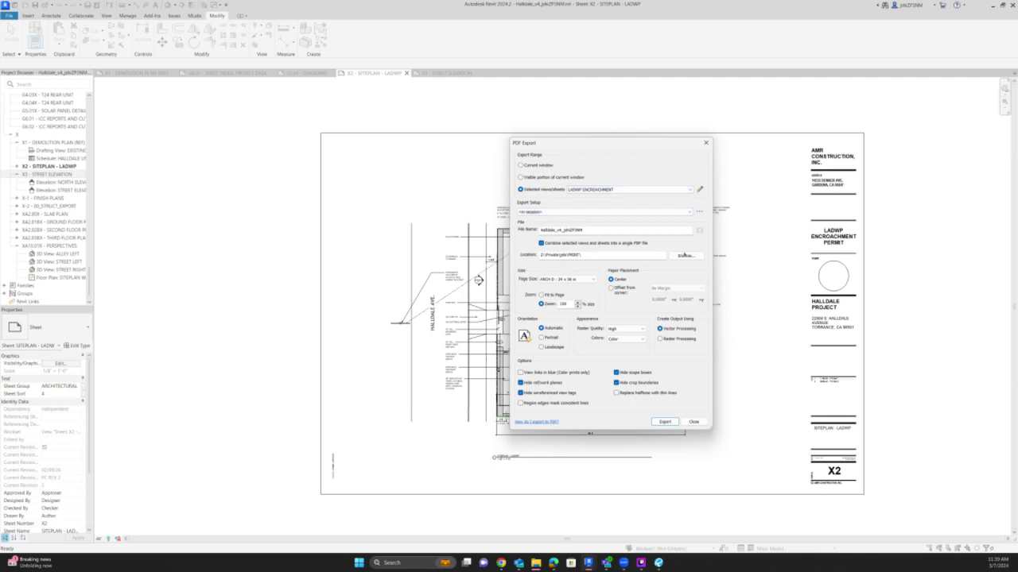
{"action": "left_click", "coordinate": [680, 231]}
{"action": "left_click", "coordinate": [665, 422]}
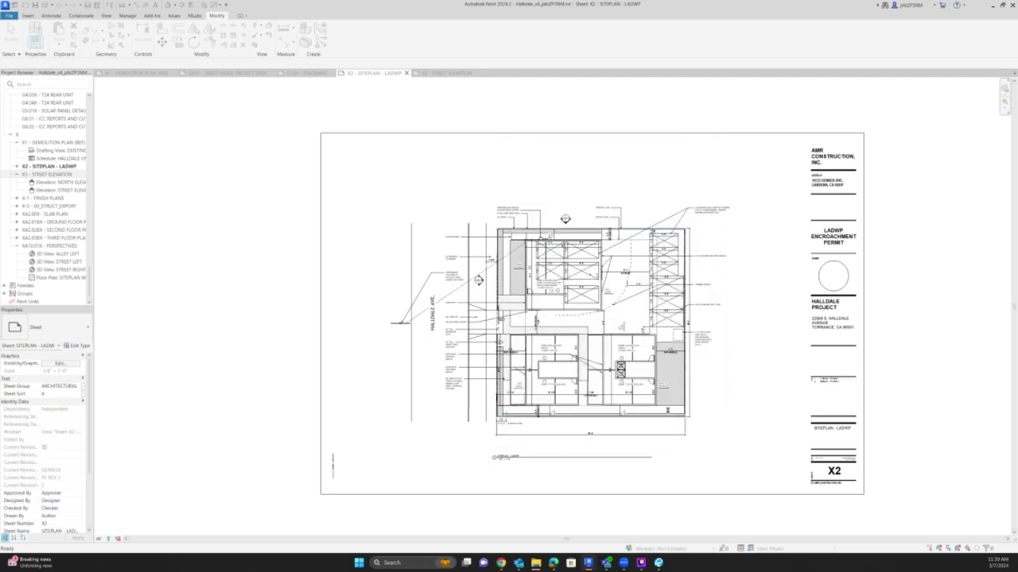
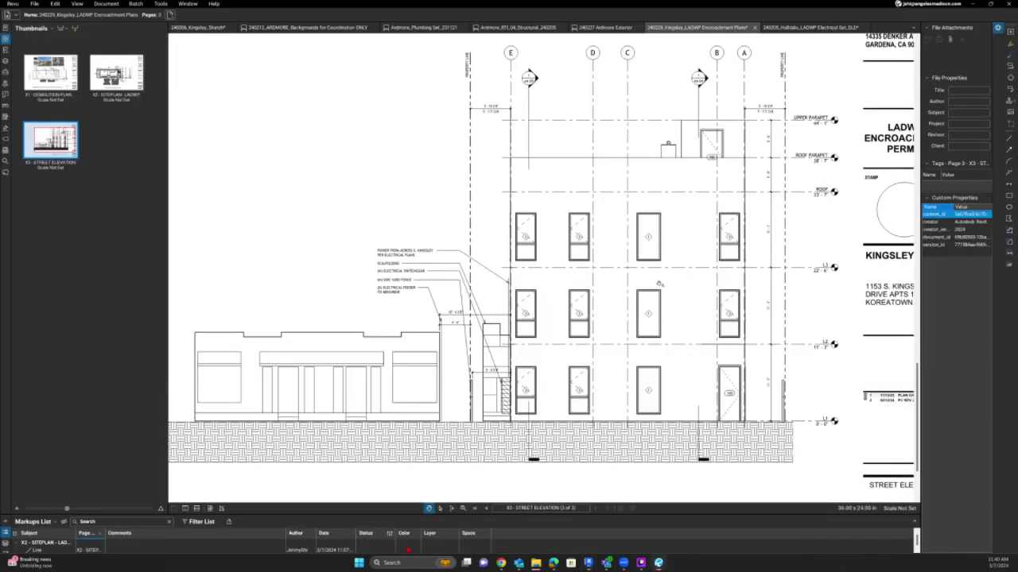
Open the exported Halldale_v4 PDF from the PRINT folder in Bluebeam, then return to Revit
{"action": "key", "text": "ctrl+o"}
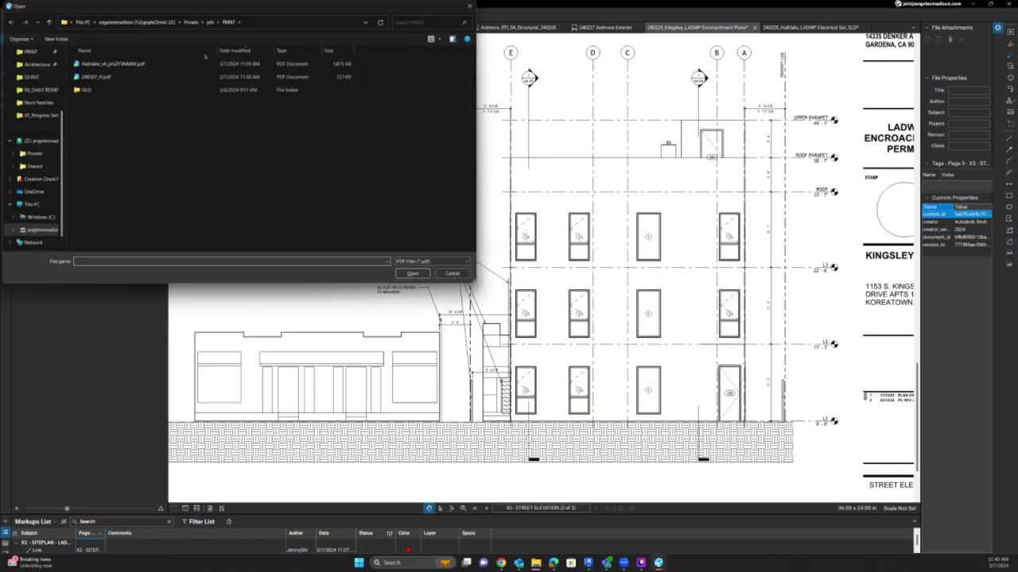
{"action": "double_click", "coordinate": [205, 63]}
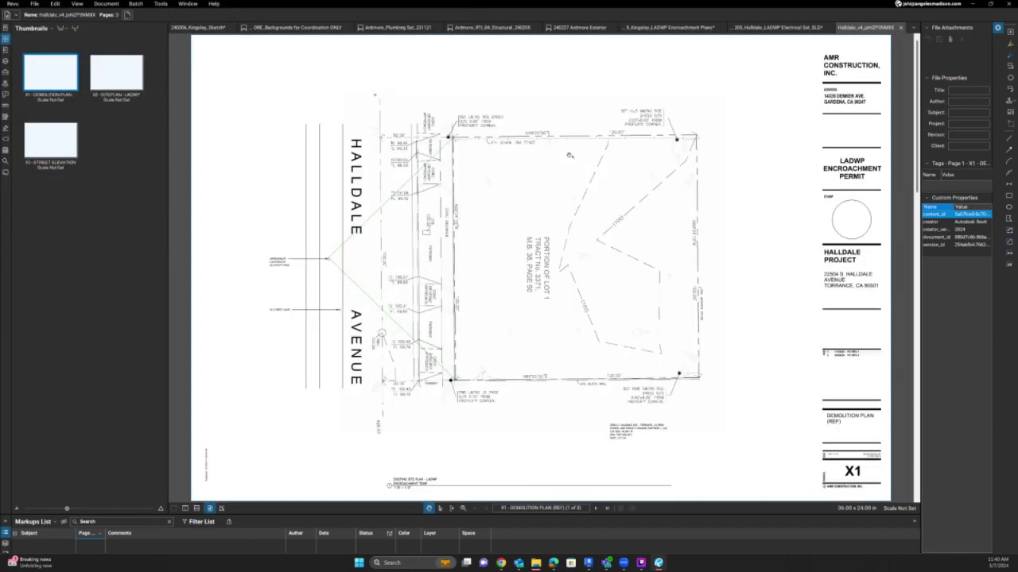
{"action": "key", "text": "alt+Tab"}
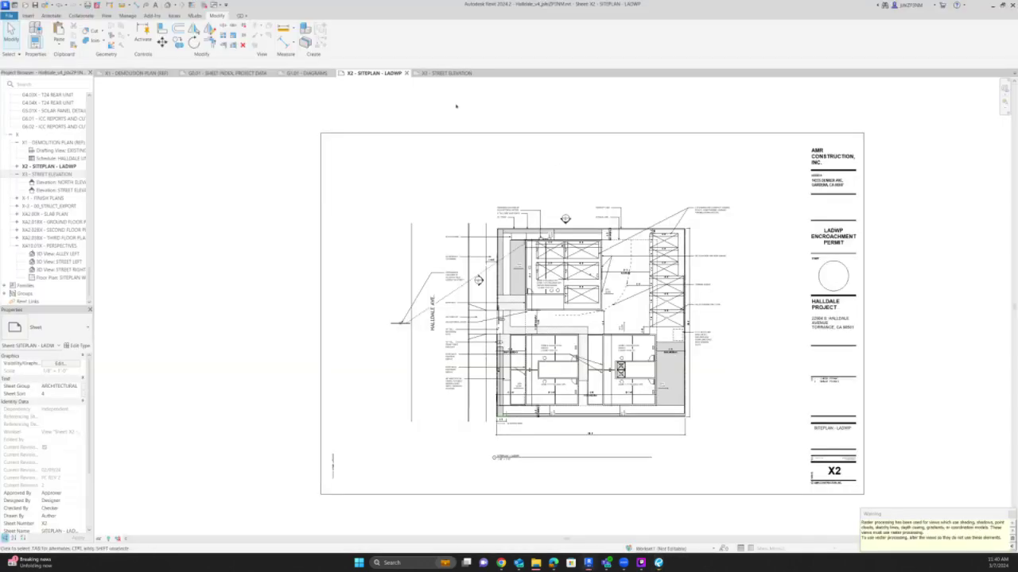
Check Revit's X1 – DEMOLITION PLAN (REF) sheet against the PDF, then switch back to Bluebeam
{"action": "left_click", "coordinate": [135, 73]}
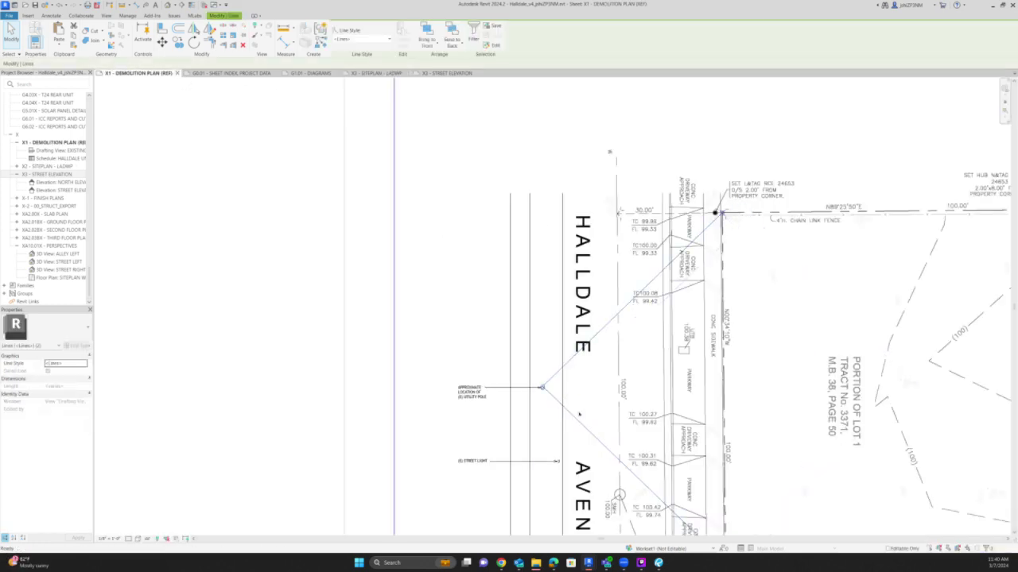
{"action": "key", "text": "alt+Tab"}
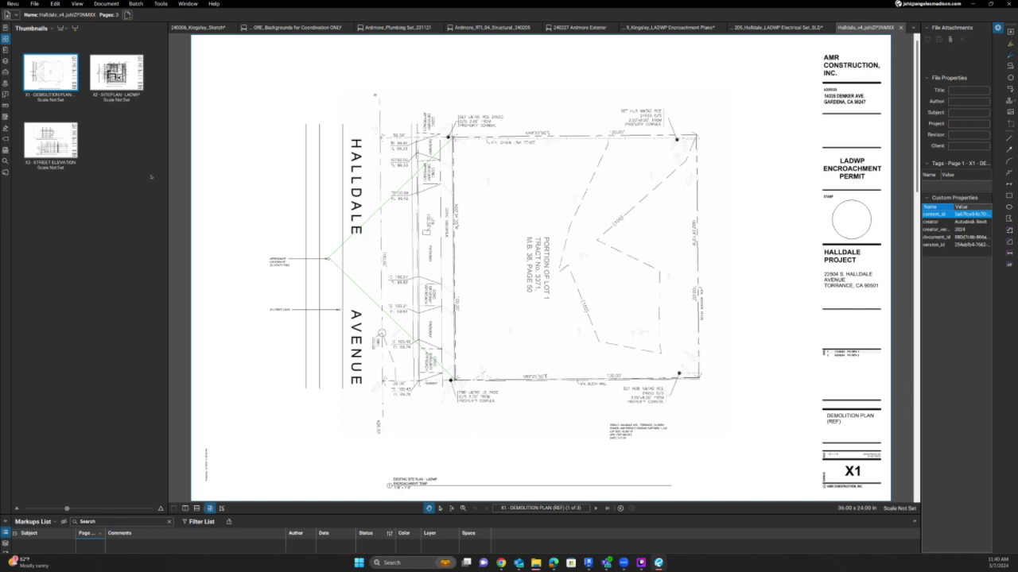
Page from X2 to the X3 Street Elevation page, then zoom and pan over the north elevation
{"action": "left_click", "coordinate": [117, 74]}
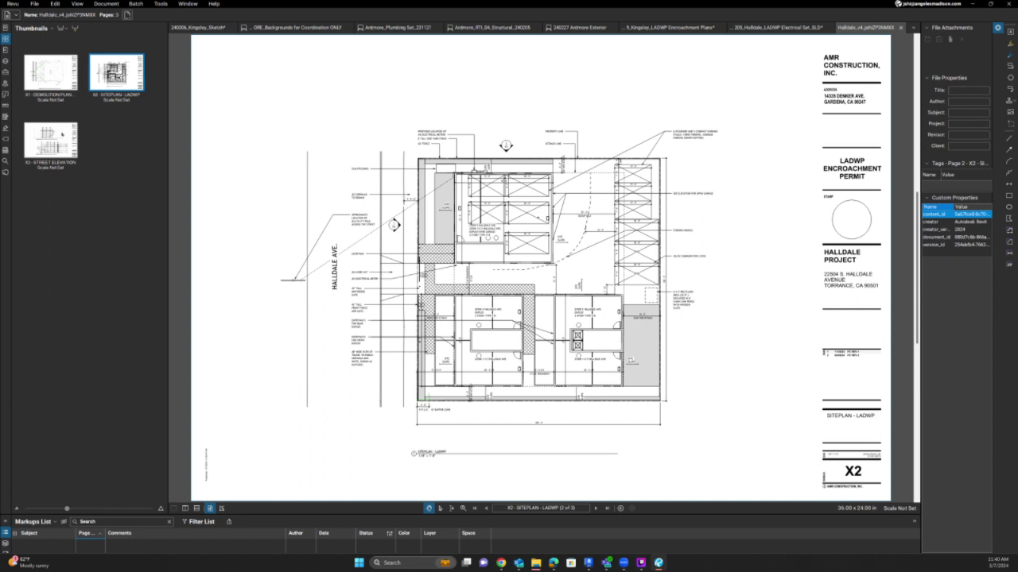
{"action": "key", "text": "Page_Down"}
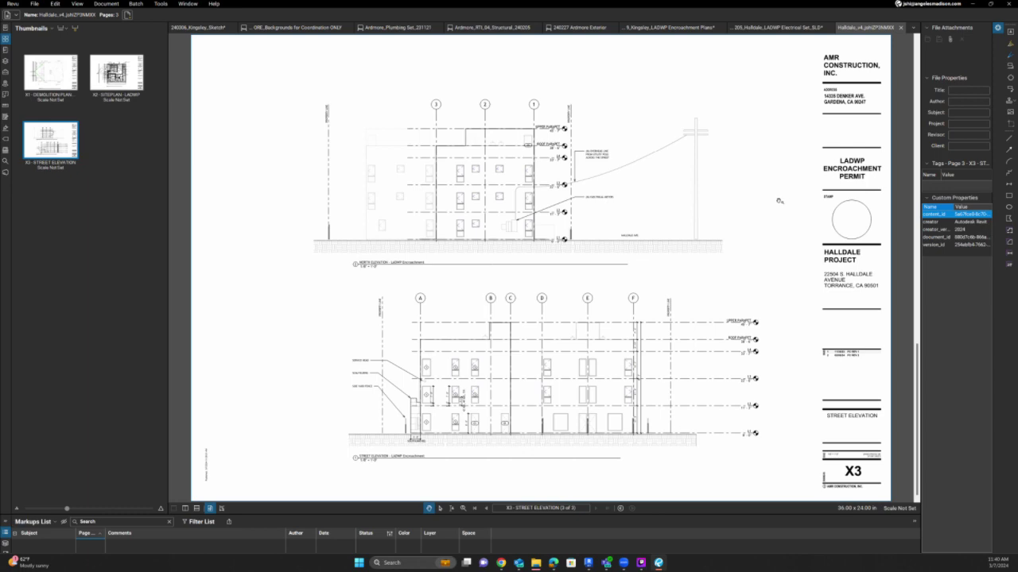
{"action": "scroll", "coordinate": [411, 398], "scroll_direction": "up", "scroll_amount": 5}
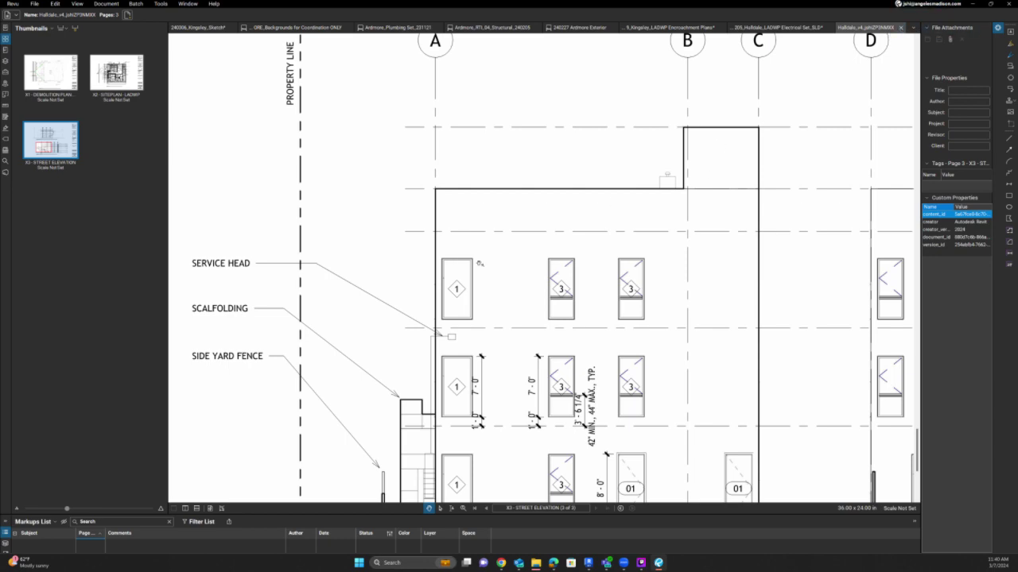
{"action": "scroll", "coordinate": [390, 296], "scroll_direction": "down", "scroll_amount": 5}
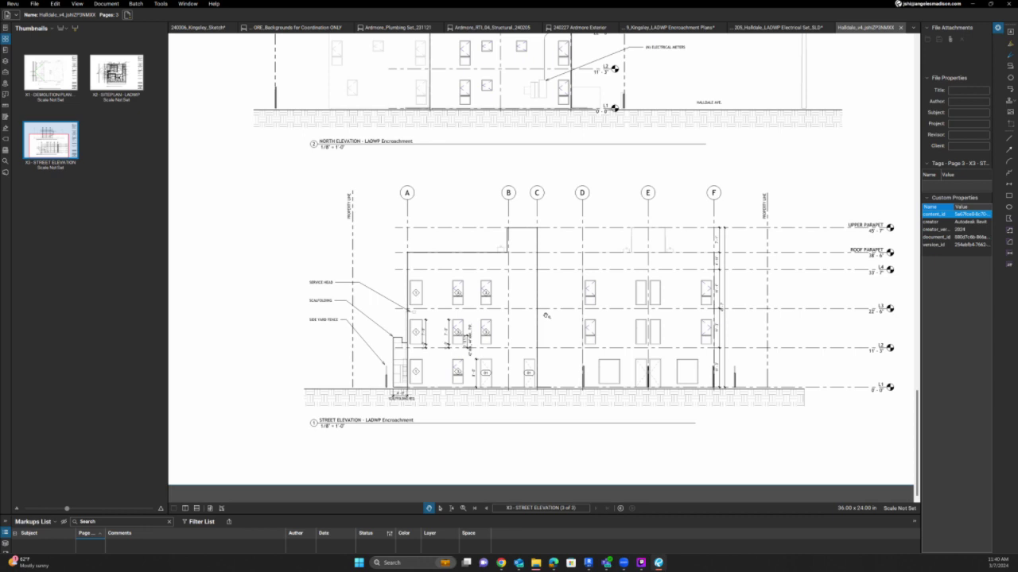
{"action": "mouse_move", "coordinate": [545, 321]}
{"action": "left_mouse_down"}
{"action": "mouse_move", "coordinate": [517, 436]}
{"action": "mouse_move", "coordinate": [535, 465]}
{"action": "mouse_move", "coordinate": [496, 420]}
{"action": "mouse_move", "coordinate": [515, 403]}
{"action": "left_mouse_up"}
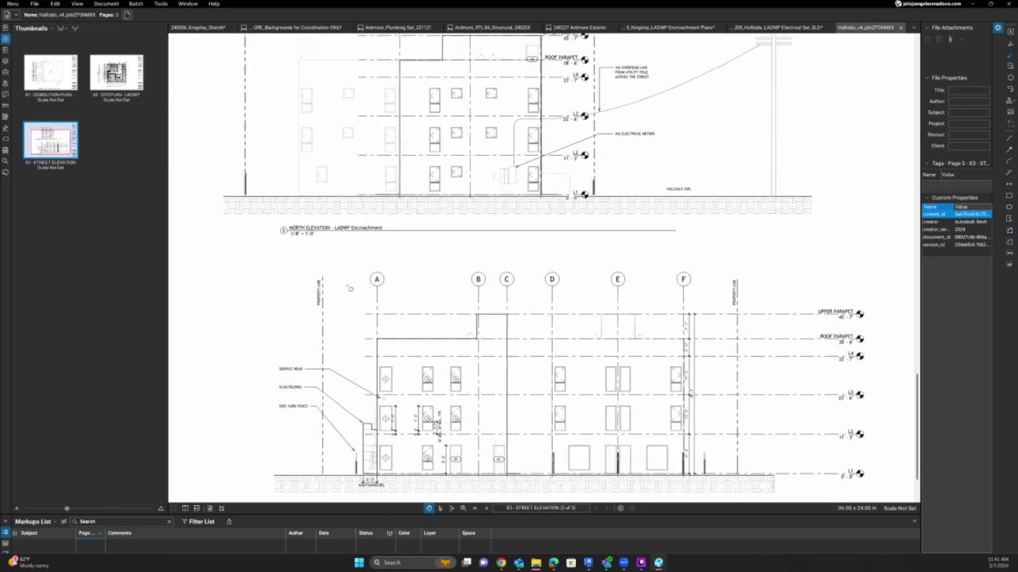
Cloud the left and right PROPERTY LINE tags on the X3 page
{"action": "key", "text": "c"}
{"action": "left_click_drag", "start_coordinate": [299, 270], "coordinate": [332, 320]}
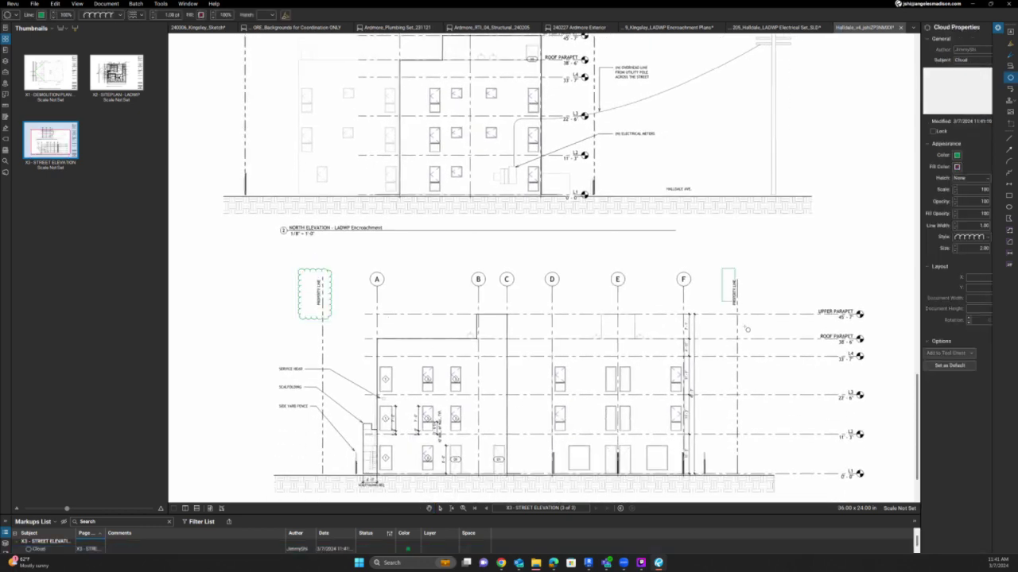
{"action": "left_click_drag", "start_coordinate": [713, 266], "coordinate": [750, 321]}
On the X2 page, draw a red rectangle around the passageway dimension
{"action": "left_click", "coordinate": [116, 73]}
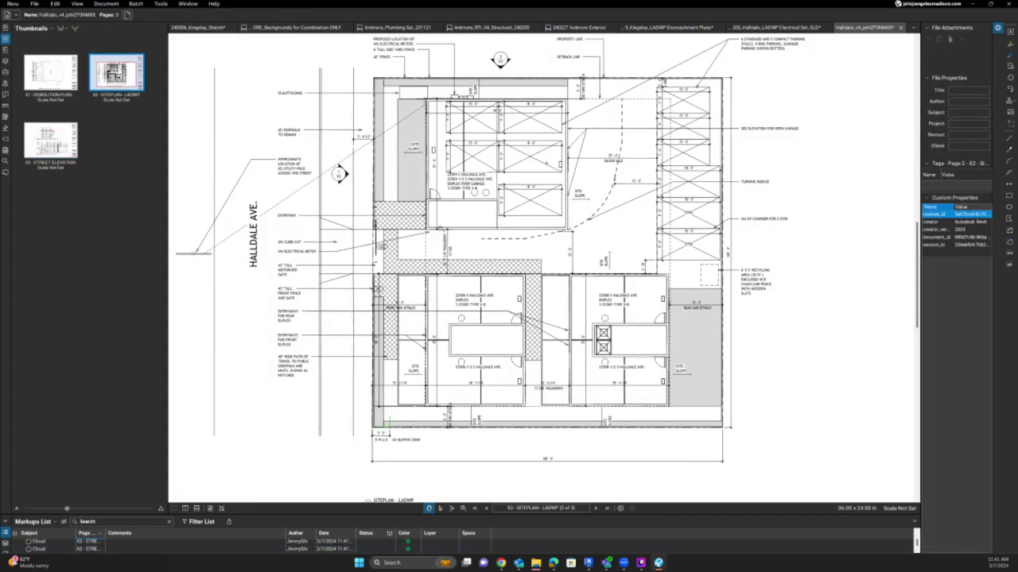
{"action": "scroll", "coordinate": [456, 203], "scroll_direction": "up", "scroll_amount": 5}
{"action": "key", "text": "r"}
{"action": "left_click_drag", "start_coordinate": [412, 231], "coordinate": [498, 256]}
Cloud the CURB CUT and ELECTRICAL METER notes on X2, then return to Revit
{"action": "scroll", "coordinate": [566, 286], "scroll_direction": "down", "scroll_amount": 3}
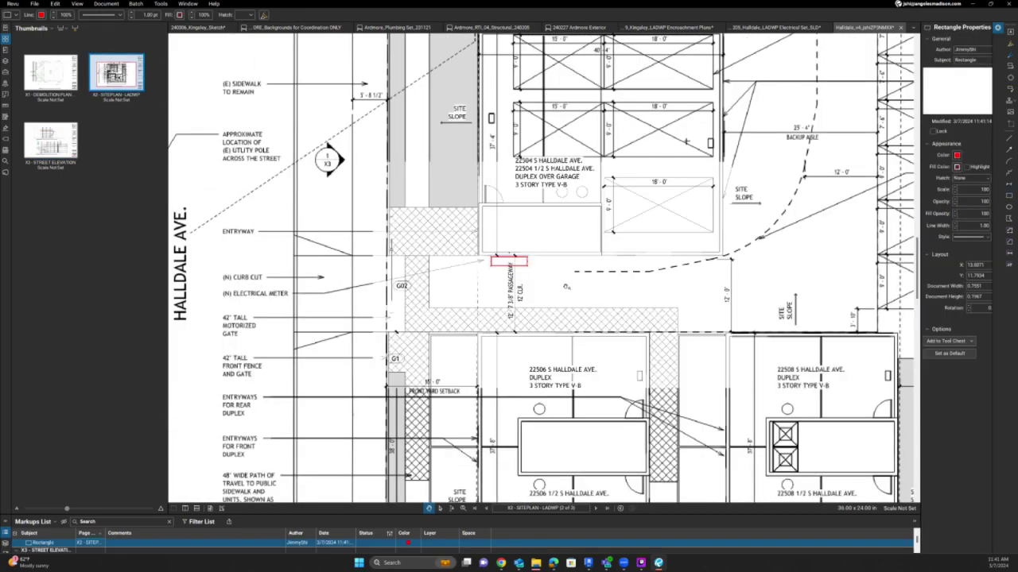
{"action": "scroll", "coordinate": [566, 286], "scroll_direction": "down", "scroll_amount": 2}
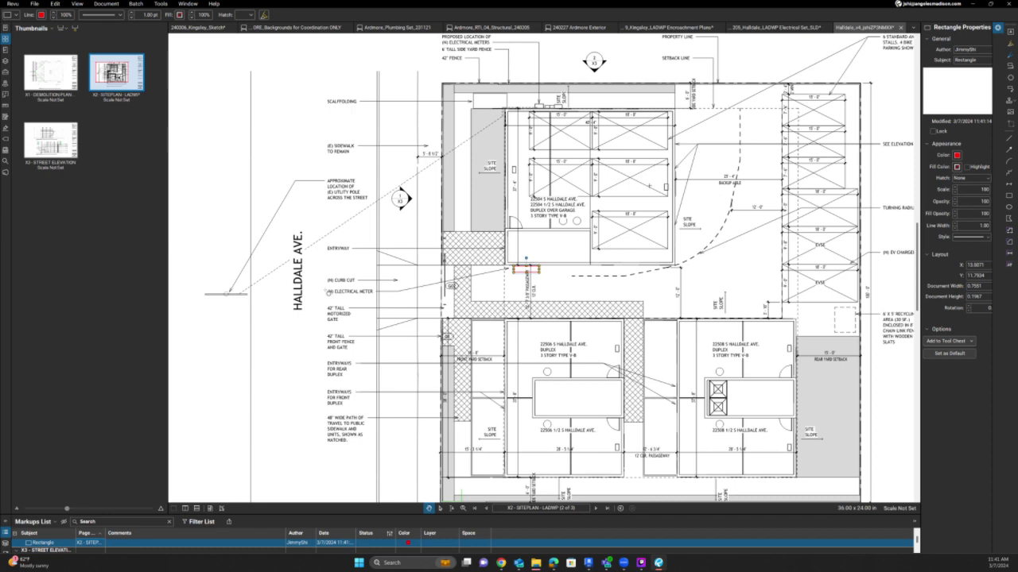
{"action": "key", "text": "c"}
{"action": "left_click_drag", "start_coordinate": [319, 275], "coordinate": [382, 303]}
{"action": "scroll", "coordinate": [431, 173], "scroll_direction": "up", "scroll_amount": 3}
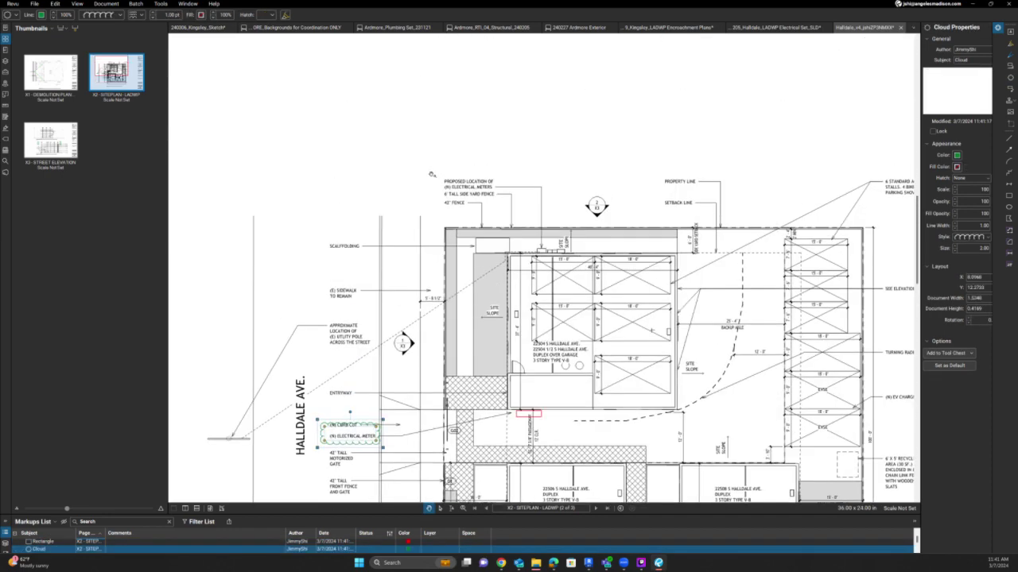
{"action": "left_click", "coordinate": [441, 171]}
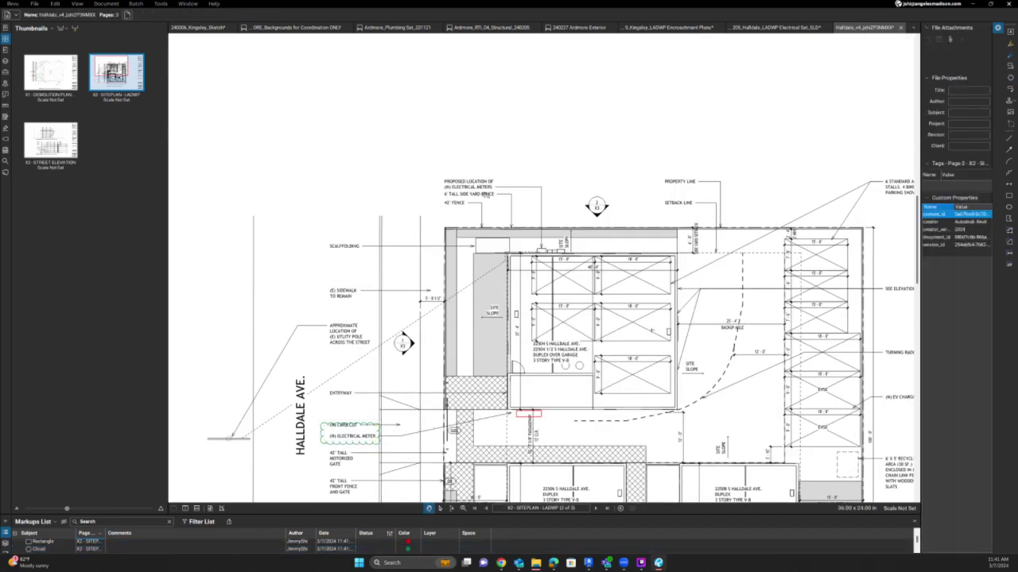
{"action": "key", "text": "alt+Tab"}
{"action": "scroll", "coordinate": [403, 279], "scroll_direction": "down", "scroll_amount": 3}
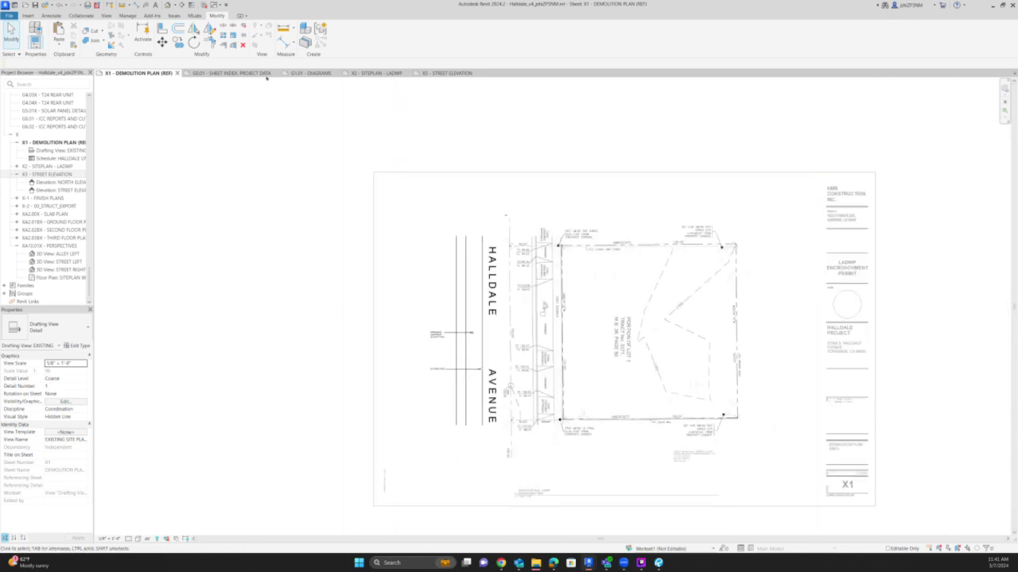
Review Revit's X3 and X2 sheets and the site plan viewport, then return to the X2 PDF page
{"action": "left_click", "coordinate": [436, 73]}
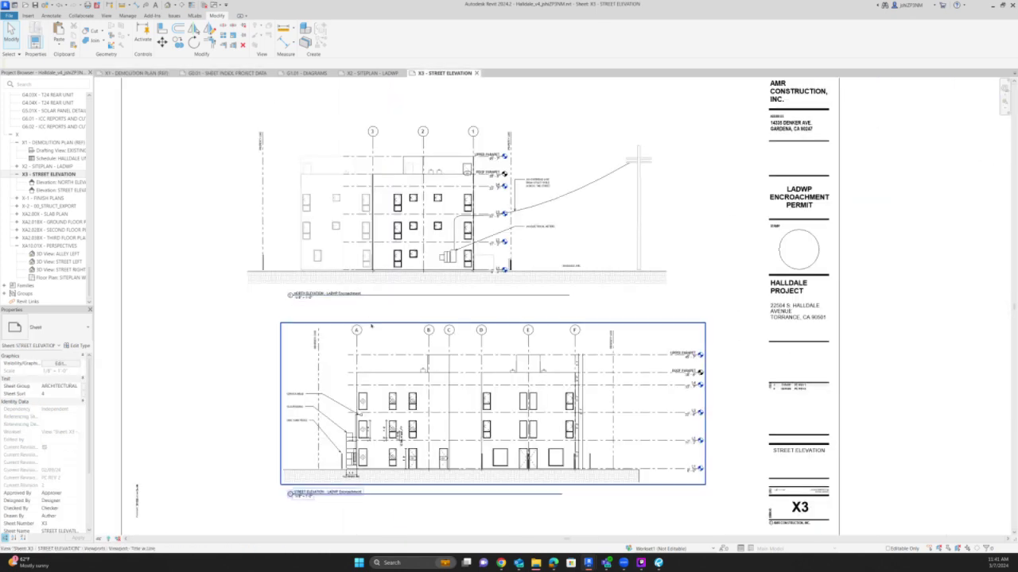
{"action": "left_click", "coordinate": [372, 73]}
{"action": "scroll", "coordinate": [469, 302], "scroll_direction": "up", "scroll_amount": 8}
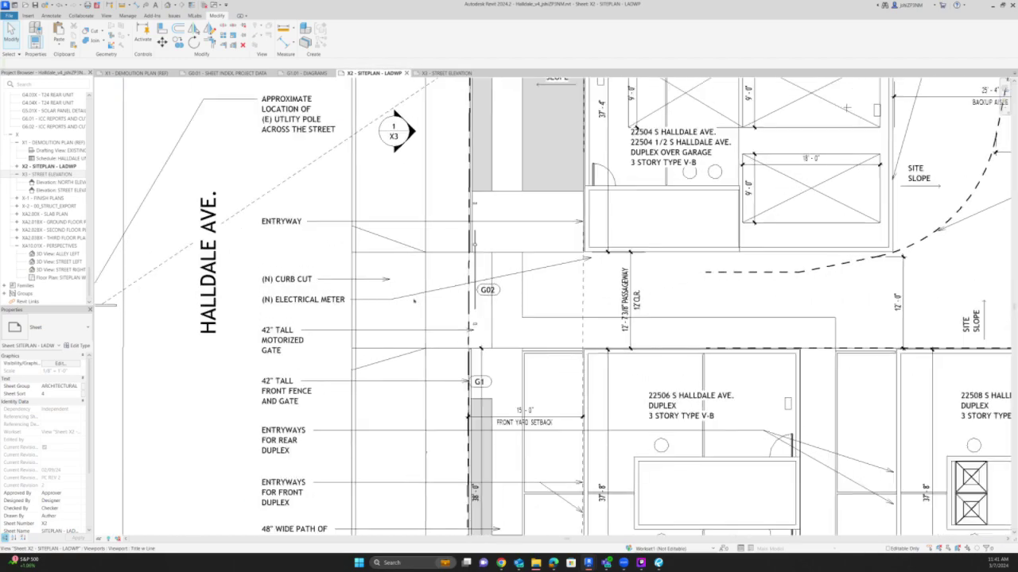
{"action": "left_click", "coordinate": [408, 298]}
{"action": "scroll", "coordinate": [407, 298], "scroll_direction": "down", "scroll_amount": 10}
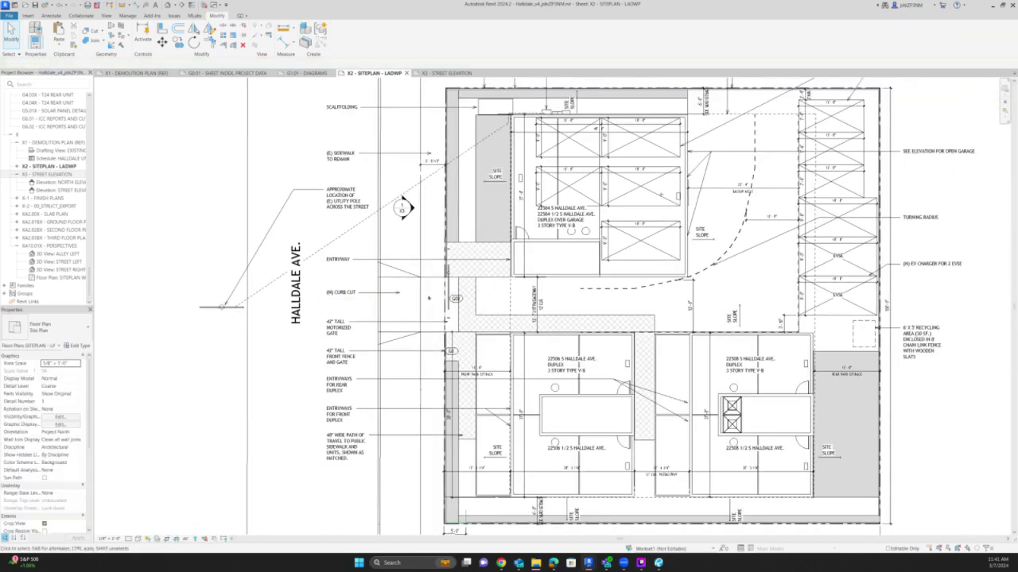
{"action": "key", "text": "alt+Tab"}
{"action": "scroll", "coordinate": [454, 181], "scroll_direction": "down", "scroll_amount": 5}
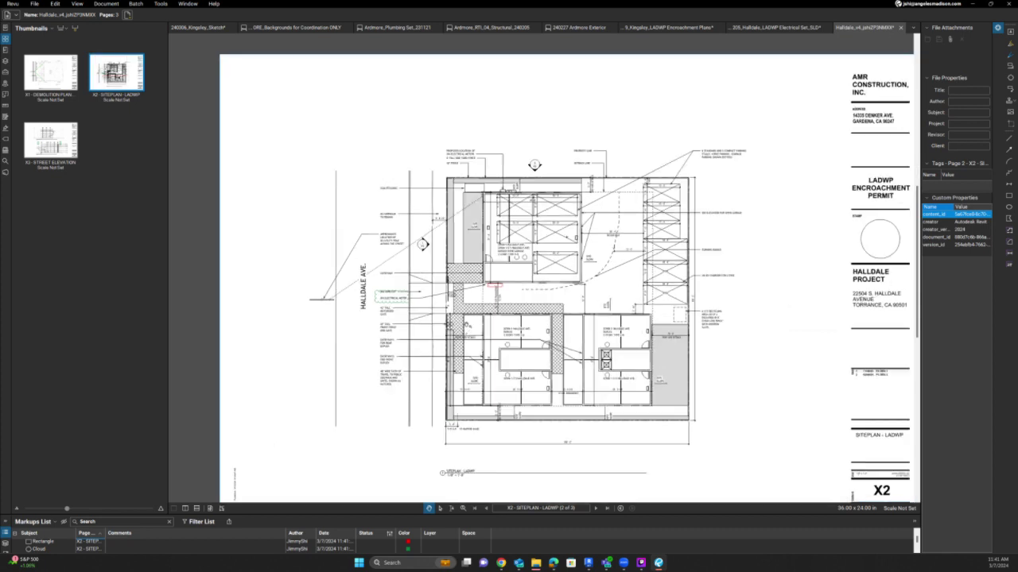
Highlight the X2 curb cut callouts in yellow, move through X1 and X3, then show Revit's X3 sheet
{"action": "key", "text": "l"}
{"action": "left_click_drag", "start_coordinate": [374, 299], "coordinate": [434, 288]}
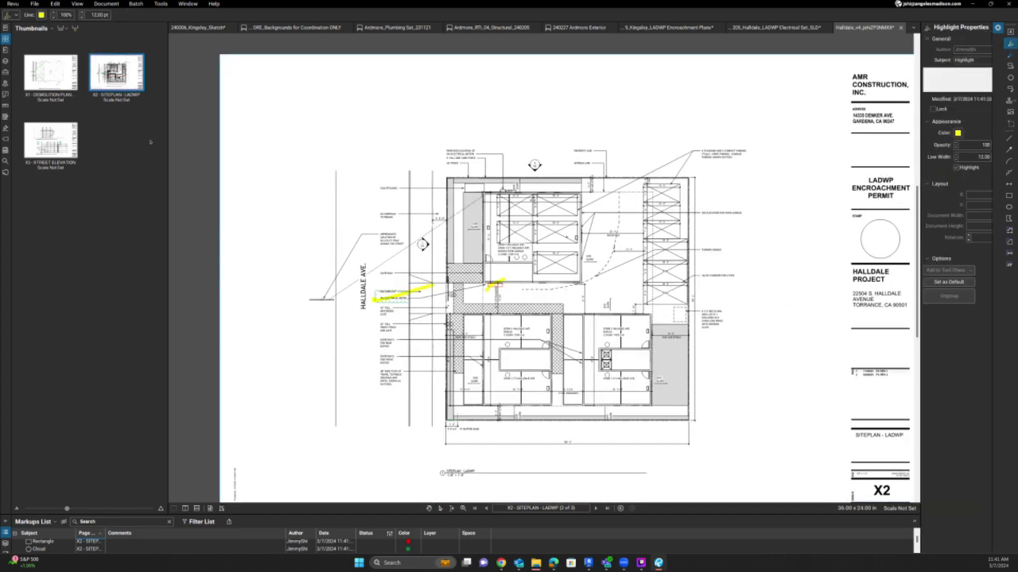
{"action": "left_click", "coordinate": [70, 73]}
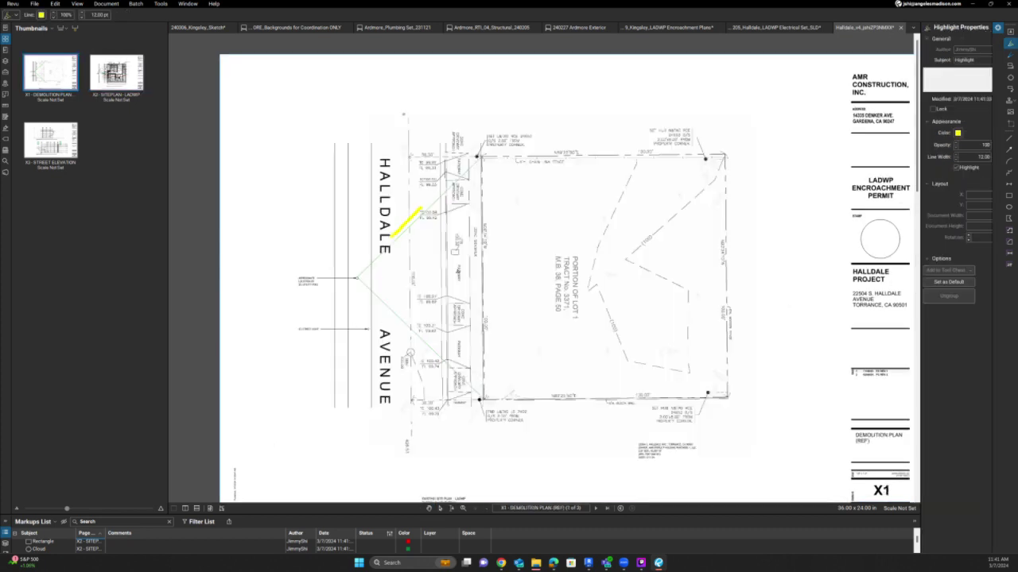
{"action": "key", "text": "End"}
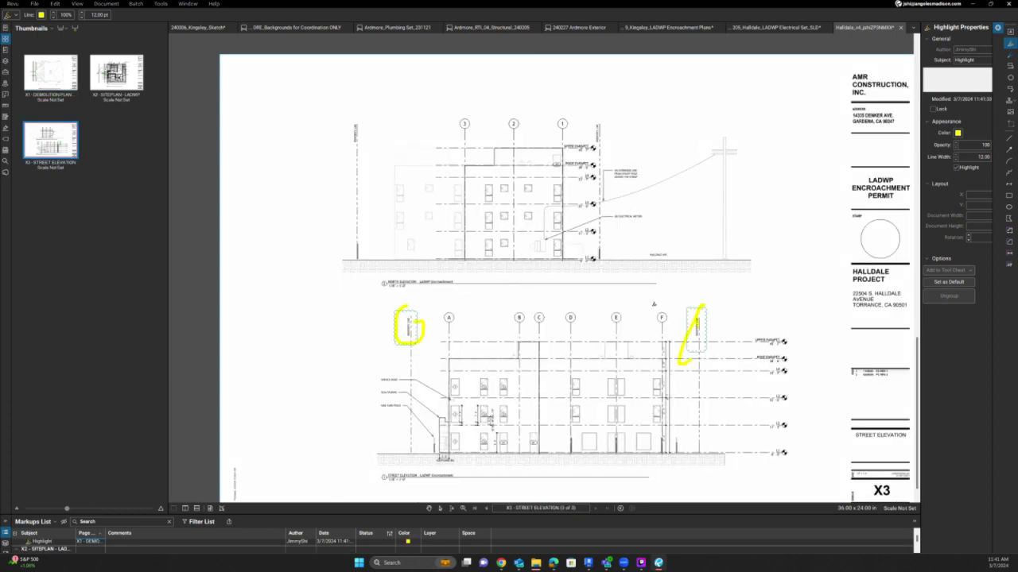
{"action": "key", "text": "alt+Tab"}
{"action": "key", "text": "ctrl+Tab"}
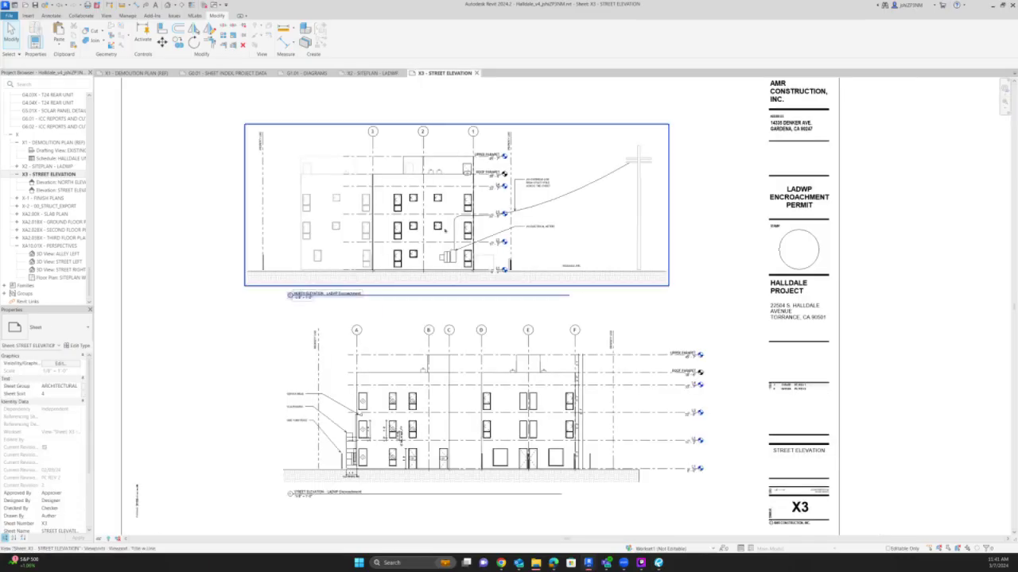
In the street elevation viewport, select the PROPERTY LINE note and the right property line
{"action": "scroll", "coordinate": [623, 387], "scroll_direction": "up", "scroll_amount": 3}
{"action": "double_click", "coordinate": [599, 324]}
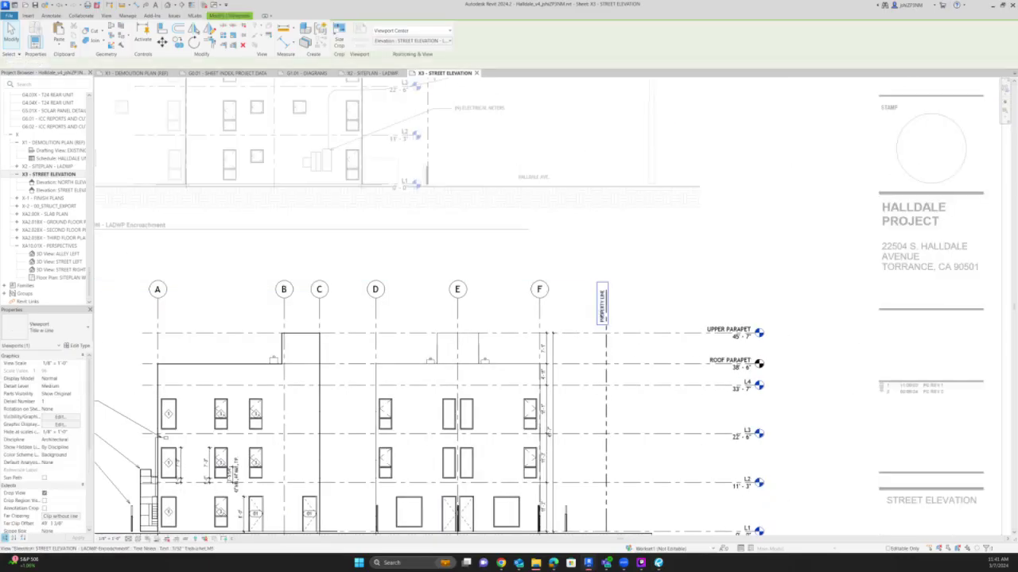
{"action": "left_click", "coordinate": [598, 324]}
{"action": "left_click", "coordinate": [606, 398], "text": "ctrl"}
{"action": "scroll", "coordinate": [612, 398], "scroll_direction": "down", "scroll_amount": 2}
{"action": "scroll", "coordinate": [616, 408], "scroll_direction": "up", "scroll_amount": 5}
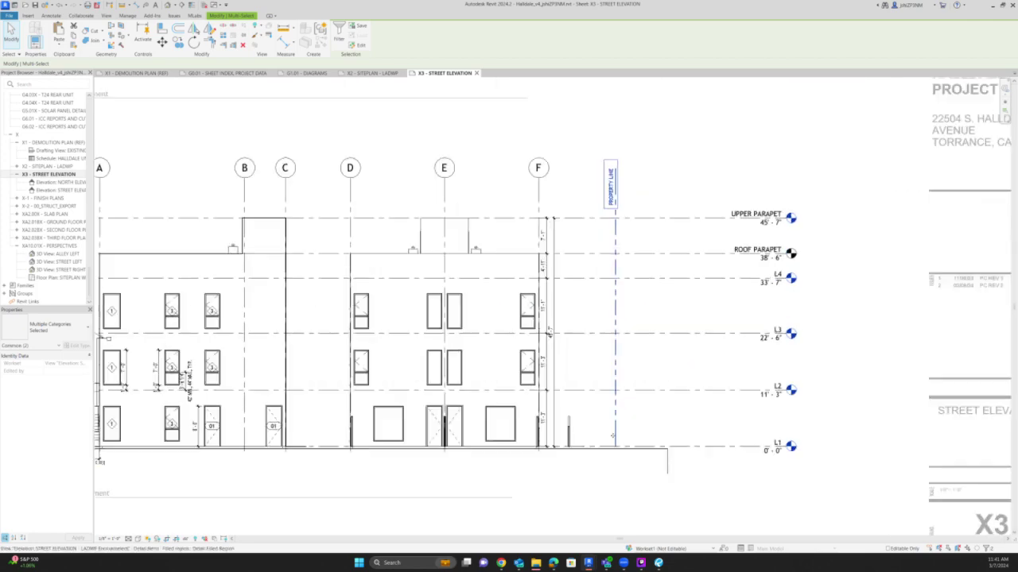
{"action": "scroll", "coordinate": [617, 409], "scroll_direction": "up", "scroll_amount": 3}
Move the right property line and its tag into position beside grid F
{"action": "key", "text": "m"}
{"action": "key", "text": "v"}
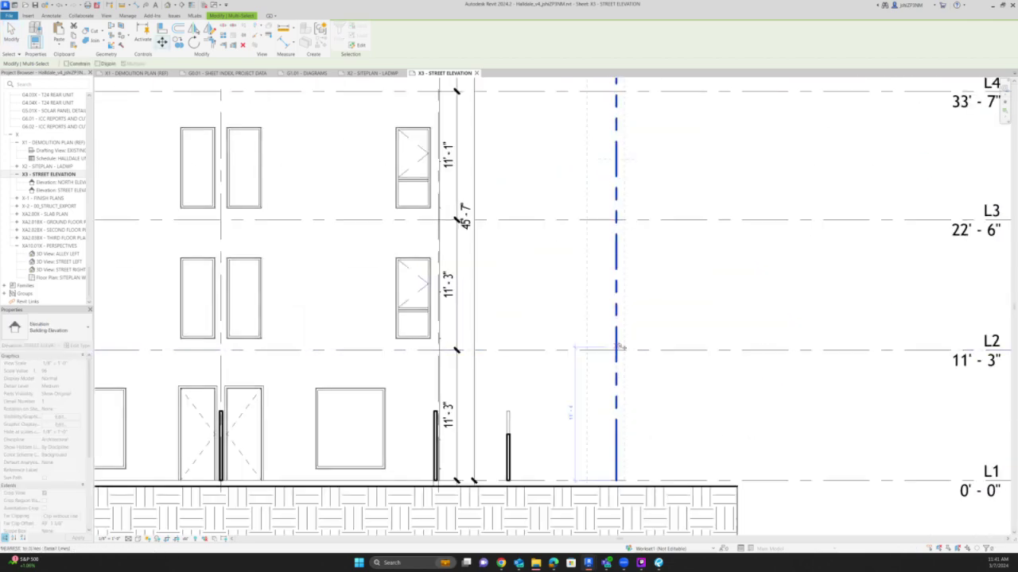
{"action": "left_click", "coordinate": [616, 350]}
{"action": "scroll", "coordinate": [451, 344], "scroll_direction": "down", "scroll_amount": 3}
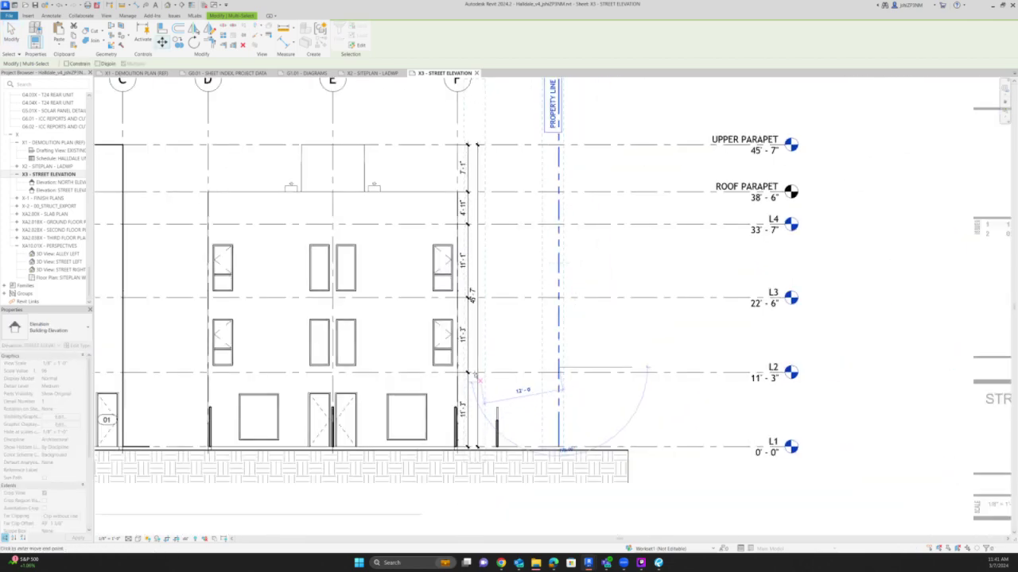
{"action": "scroll", "coordinate": [458, 368], "scroll_direction": "up", "scroll_amount": 2}
{"action": "scroll", "coordinate": [459, 368], "scroll_direction": "up", "scroll_amount": 5}
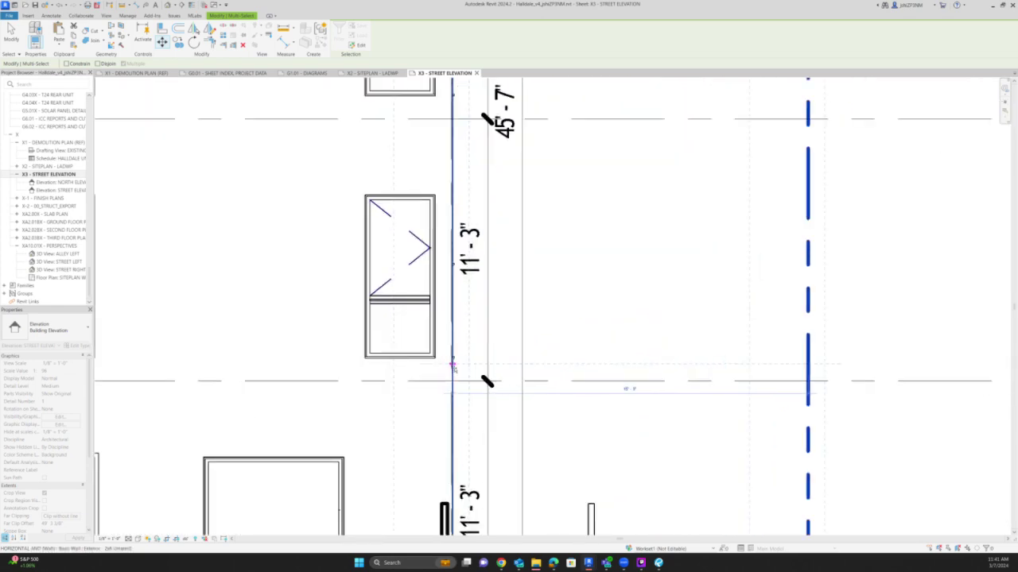
{"action": "left_click", "coordinate": [455, 368]}
{"action": "scroll", "coordinate": [634, 348], "scroll_direction": "down", "scroll_amount": 3}
{"action": "key", "text": "Escape"}
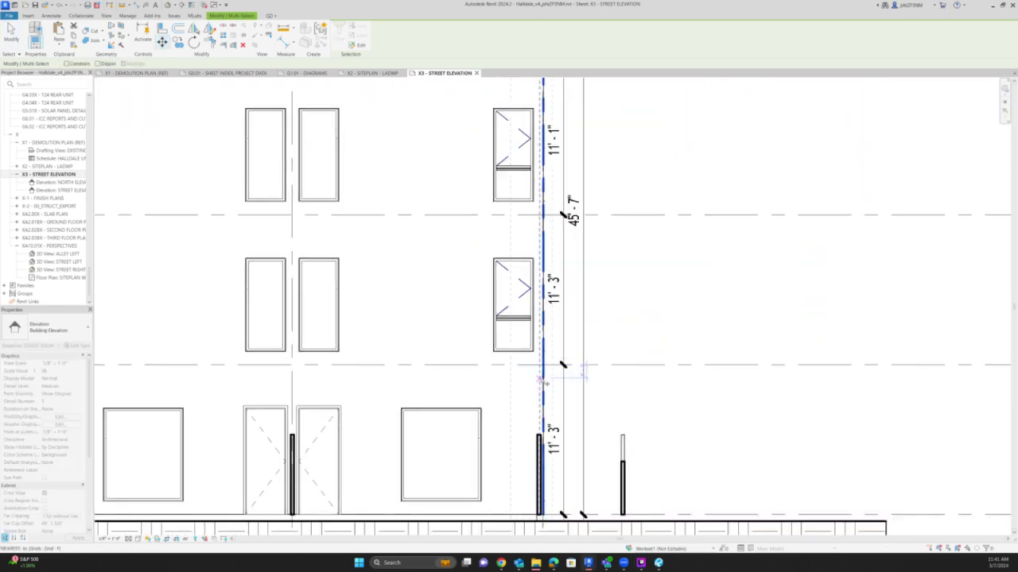
Select the right property line, then the left property line and the SIDE YARD FENCE note
{"action": "scroll", "coordinate": [547, 393], "scroll_direction": "up", "scroll_amount": 2}
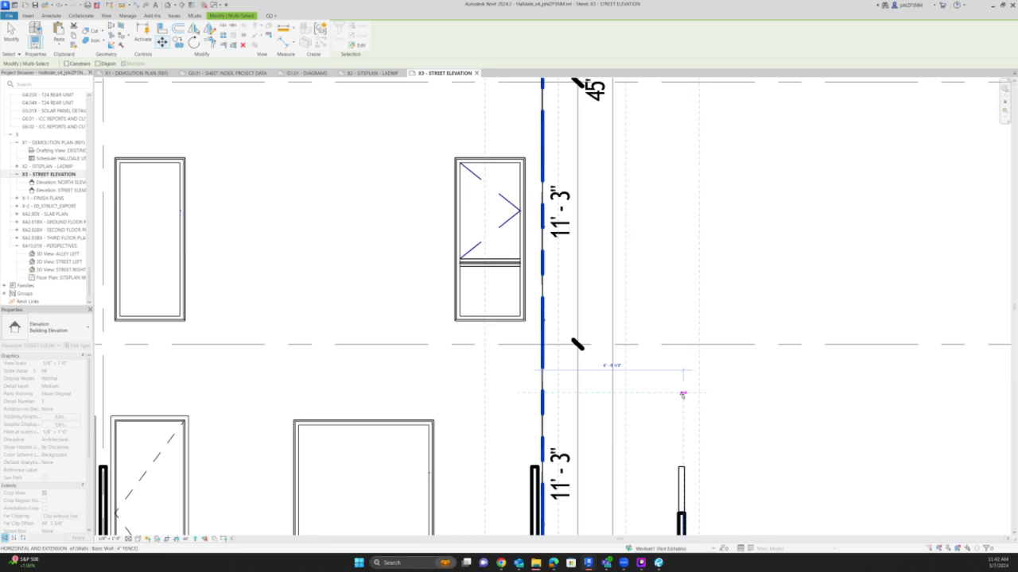
{"action": "left_click", "coordinate": [682, 394]}
{"action": "scroll", "coordinate": [790, 373], "scroll_direction": "down", "scroll_amount": 2}
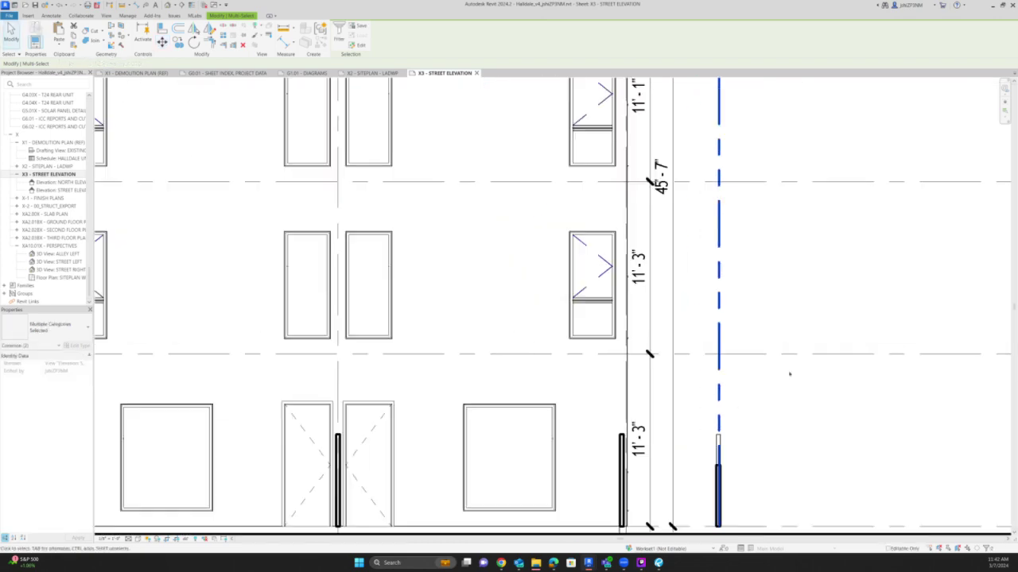
{"action": "scroll", "coordinate": [722, 379], "scroll_direction": "down", "scroll_amount": 2}
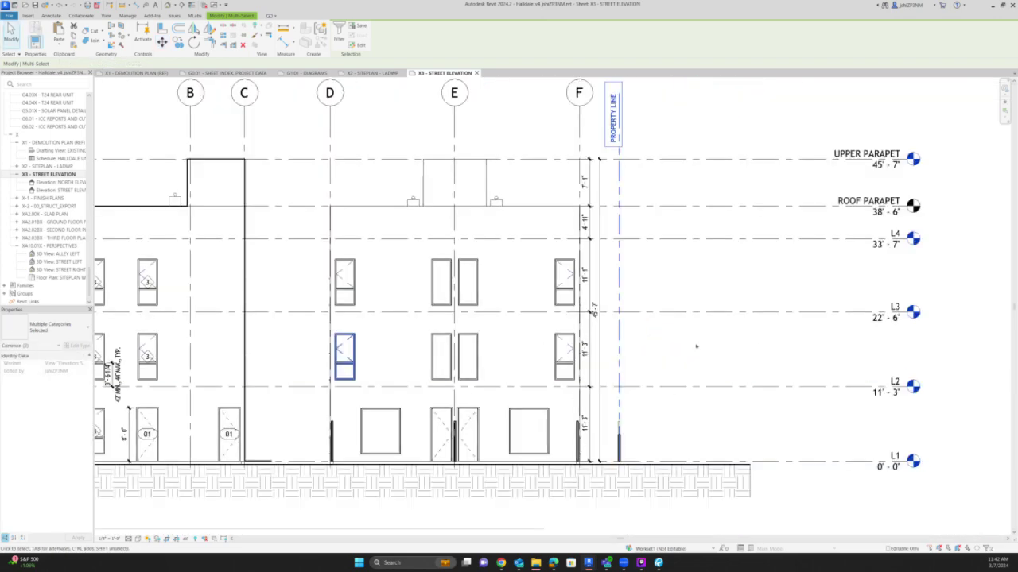
{"action": "scroll", "coordinate": [778, 337], "scroll_direction": "down", "scroll_amount": 2}
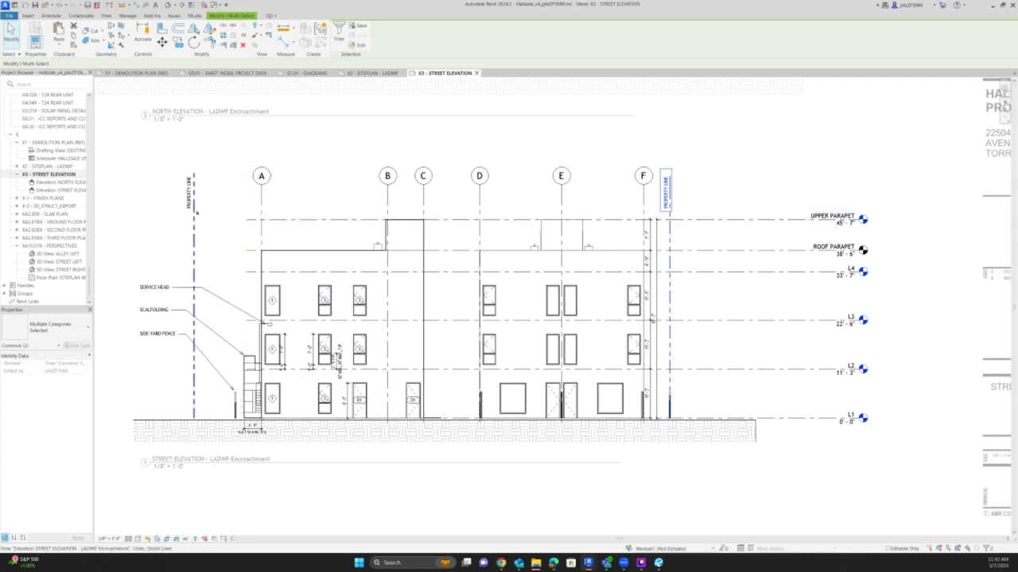
{"action": "left_click", "coordinate": [194, 238]}
{"action": "left_click", "coordinate": [208, 359], "text": "ctrl"}
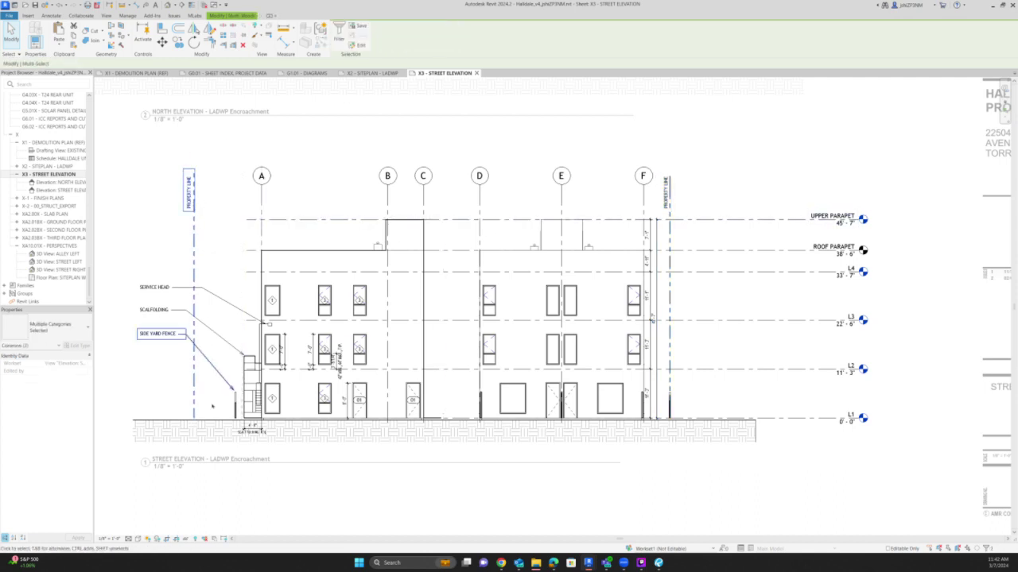
{"action": "scroll", "coordinate": [363, 320], "scroll_direction": "down", "scroll_amount": 2}
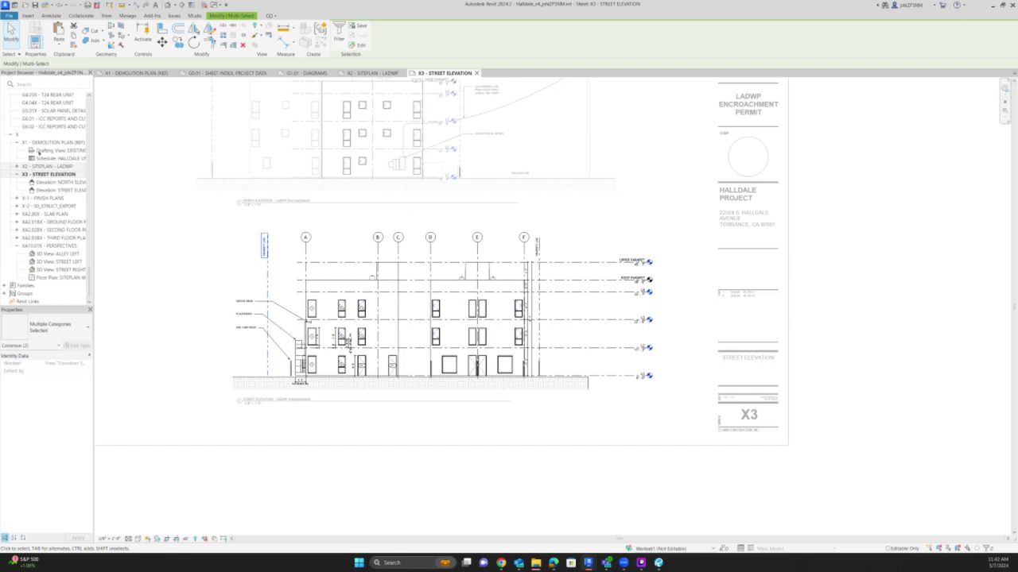
Open the X2 and X3 sheets, then return to X2 and pan to the top setback
{"action": "double_click", "coordinate": [48, 166]}
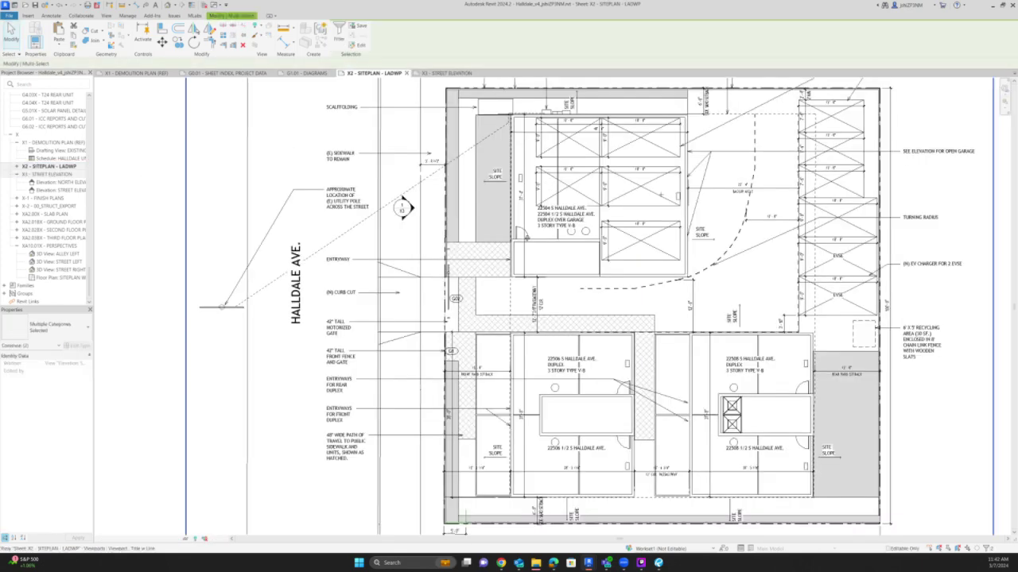
{"action": "scroll", "coordinate": [636, 204], "scroll_direction": "up", "scroll_amount": 3}
{"action": "double_click", "coordinate": [48, 175]}
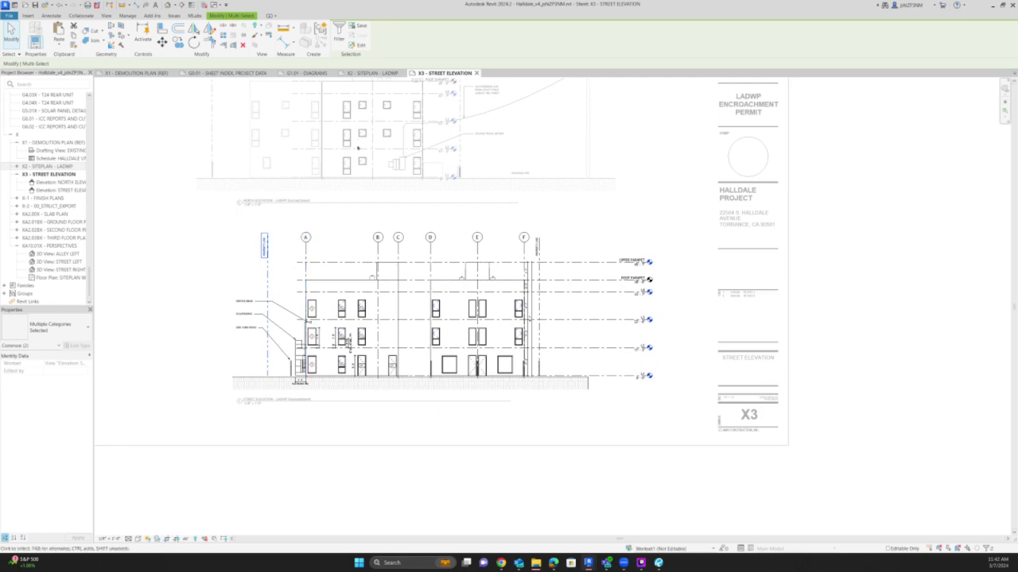
{"action": "left_click", "coordinate": [370, 74]}
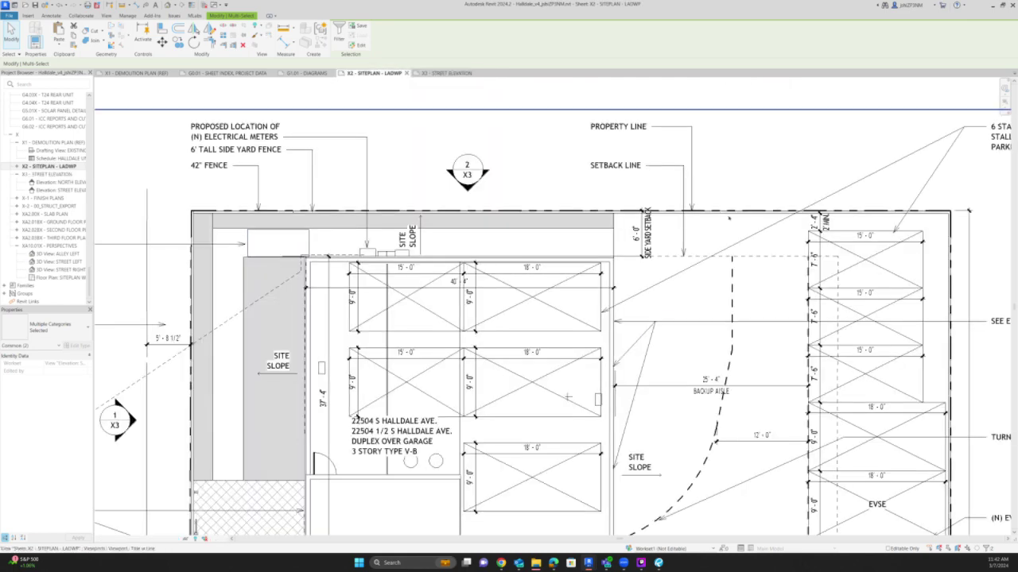
{"action": "middle_click_drag", "start_coordinate": [765, 278], "coordinate": [635, 259]}
{"action": "scroll", "coordinate": [631, 259], "scroll_direction": "up", "scroll_amount": 2}
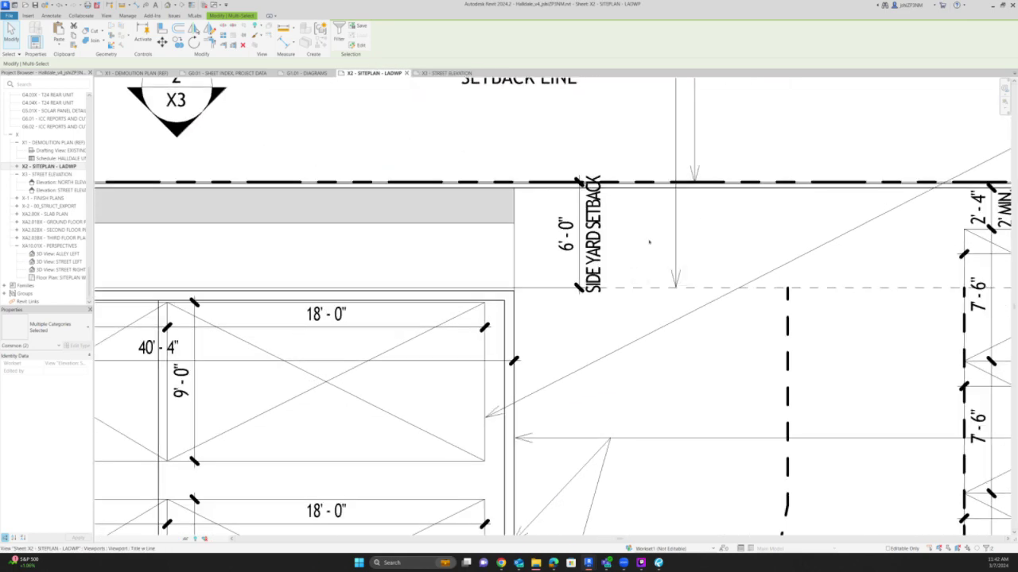
Dimension the X2 side setback from property line to wall, measuring 6'-2", before returning to X3
{"action": "double_click", "coordinate": [729, 185]}
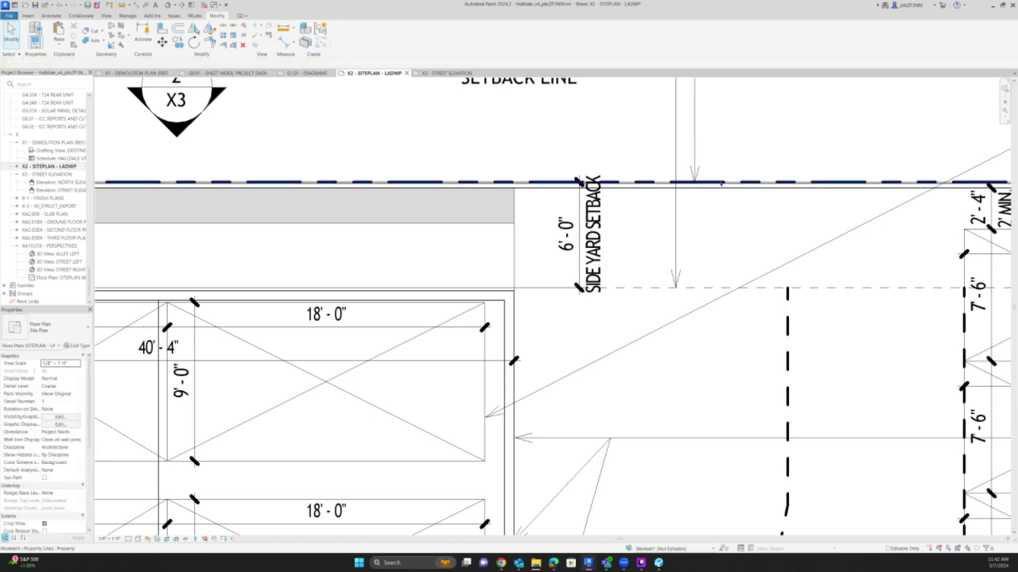
{"action": "key", "text": "d"}
{"action": "key", "text": "i"}
{"action": "left_click", "coordinate": [720, 183]}
{"action": "left_click", "coordinate": [495, 291]}
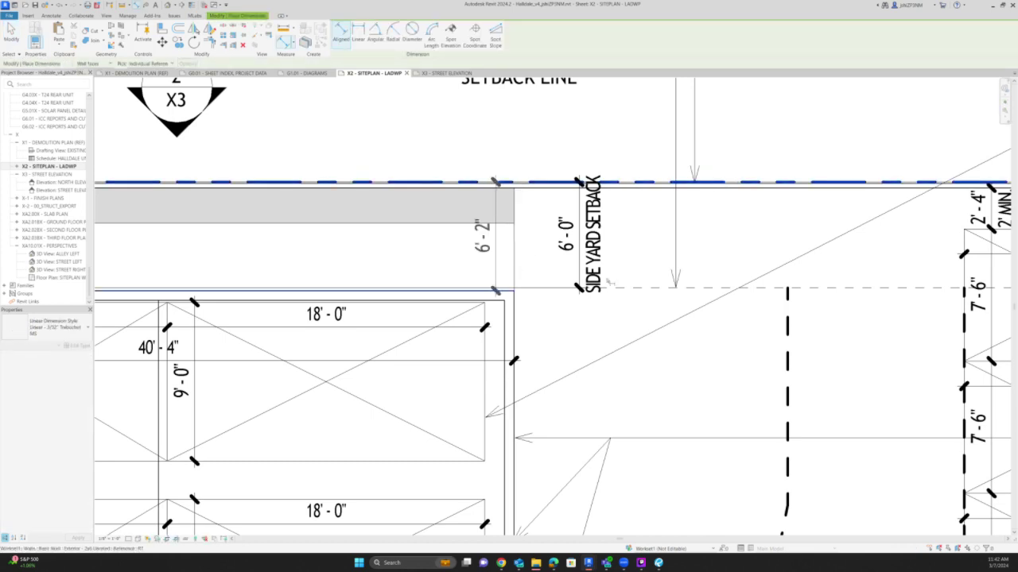
{"action": "scroll", "coordinate": [682, 149], "scroll_direction": "down", "scroll_amount": 2}
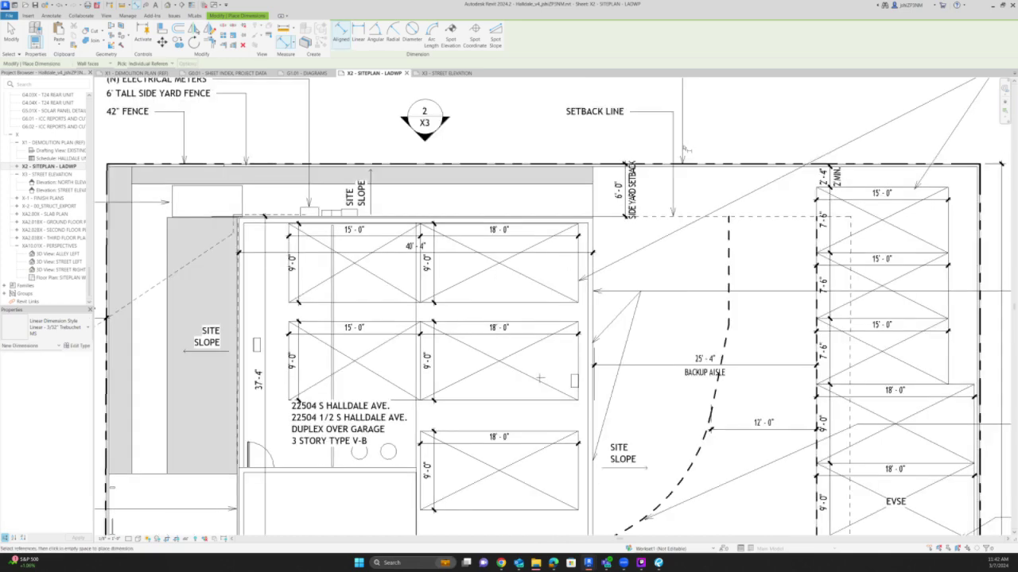
{"action": "scroll", "coordinate": [685, 149], "scroll_direction": "down", "scroll_amount": 2}
{"action": "scroll", "coordinate": [519, 326], "scroll_direction": "up", "scroll_amount": 5}
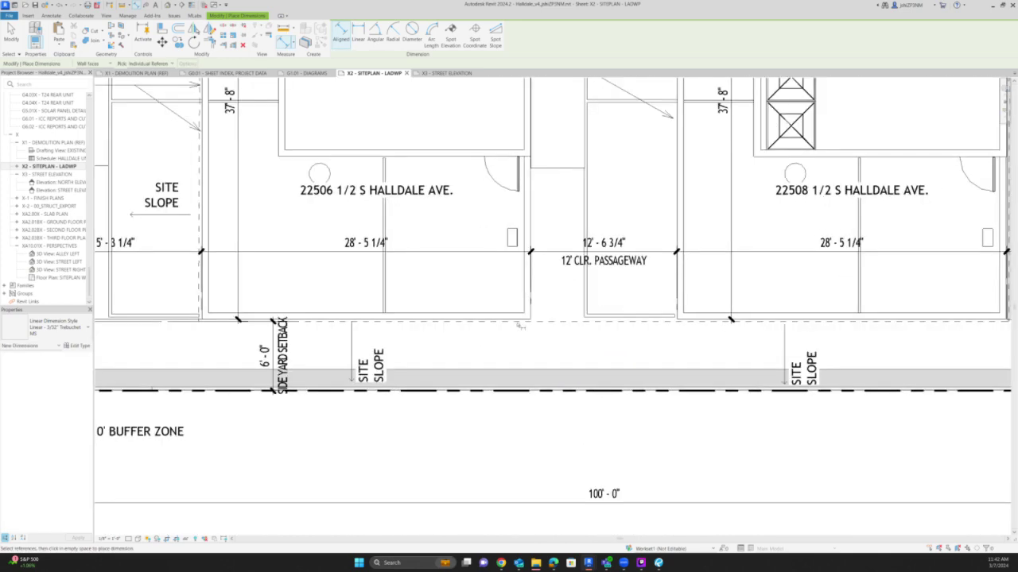
{"action": "left_click", "coordinate": [499, 391]}
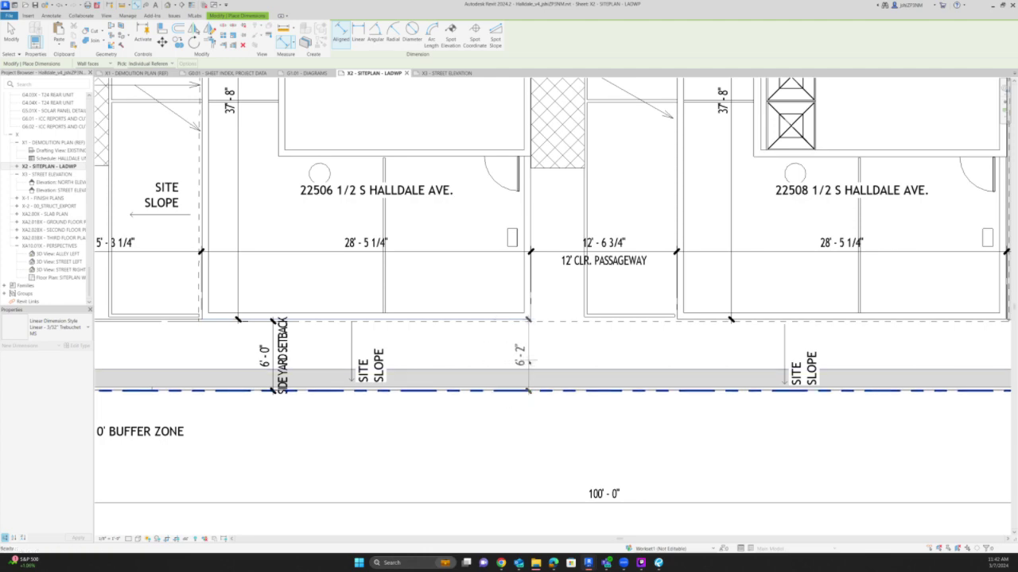
{"action": "left_click", "coordinate": [443, 72]}
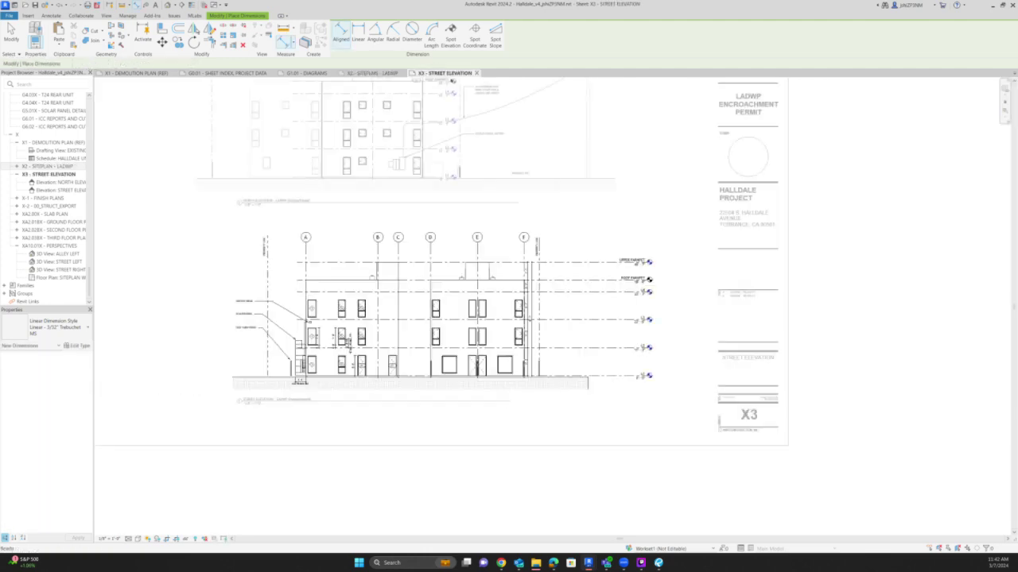
On X3, dimension the wall to the right property line, which reads 6'-0"
{"action": "scroll", "coordinate": [624, 272], "scroll_direction": "up", "scroll_amount": 4}
{"action": "key", "text": "Escape"}
{"action": "key", "text": "Escape"}
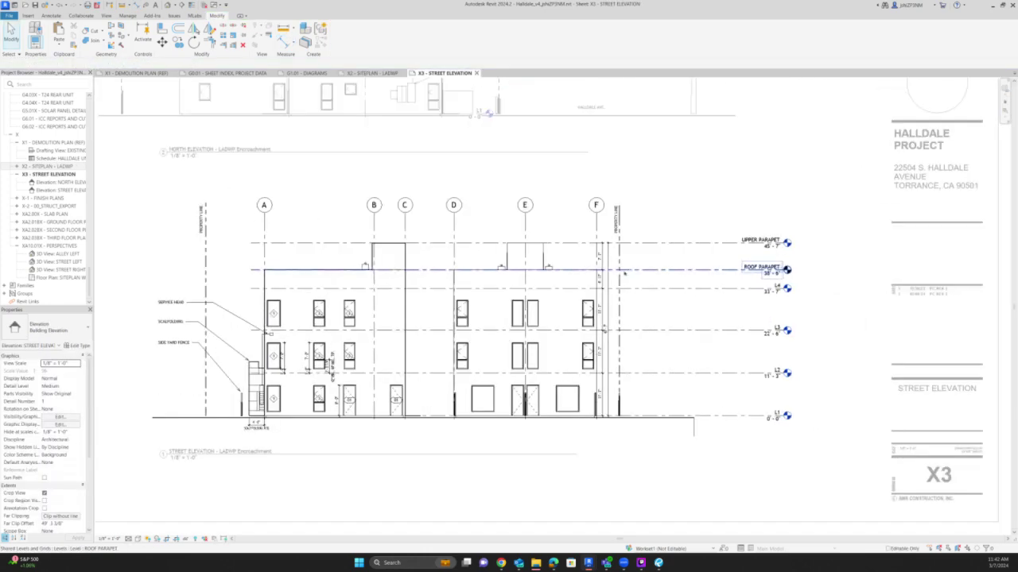
{"action": "scroll", "coordinate": [624, 272], "scroll_direction": "up", "scroll_amount": 3}
{"action": "key", "text": "d"}
{"action": "key", "text": "i"}
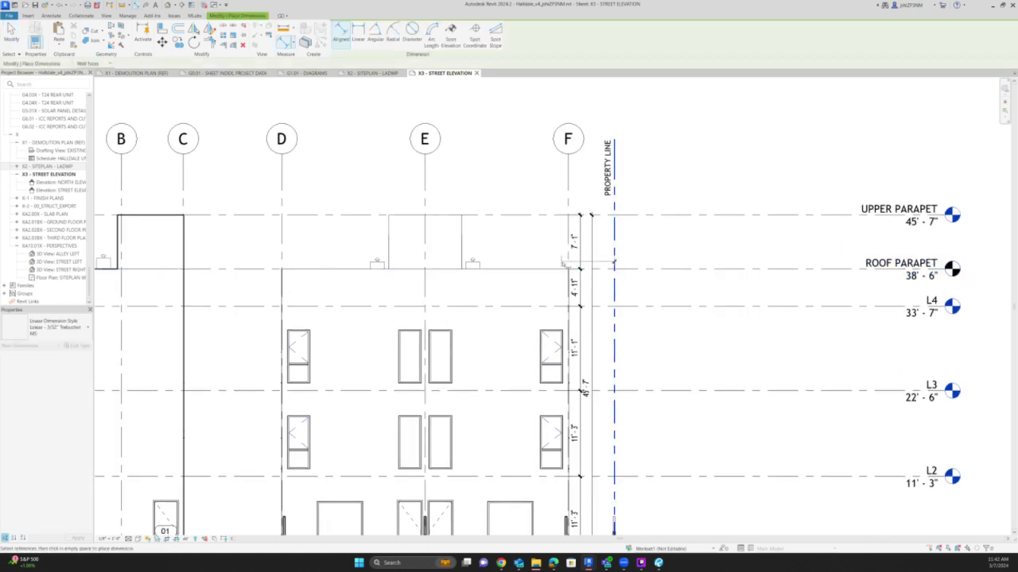
{"action": "scroll", "coordinate": [562, 263], "scroll_direction": "up", "scroll_amount": 2}
{"action": "left_click", "coordinate": [564, 265]}
{"action": "scroll", "coordinate": [563, 264], "scroll_direction": "up", "scroll_amount": 2}
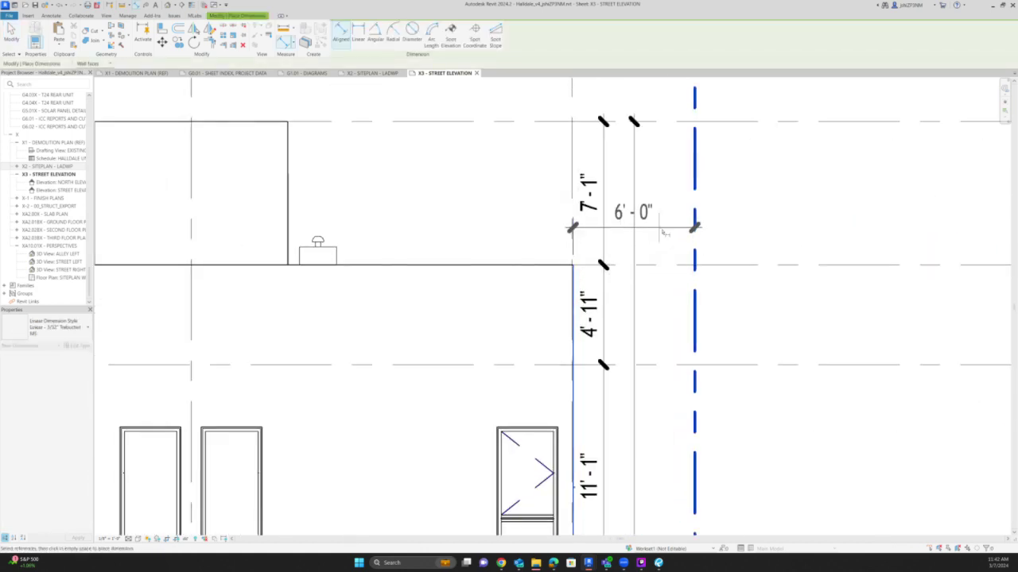
{"action": "left_click", "coordinate": [664, 232]}
{"action": "key", "text": "Escape"}
{"action": "key", "text": "Escape"}
{"action": "scroll", "coordinate": [700, 283], "scroll_direction": "down", "scroll_amount": 2}
Move the right property line 2" so the setback reads 6'-2"
{"action": "left_click", "coordinate": [672, 397]}
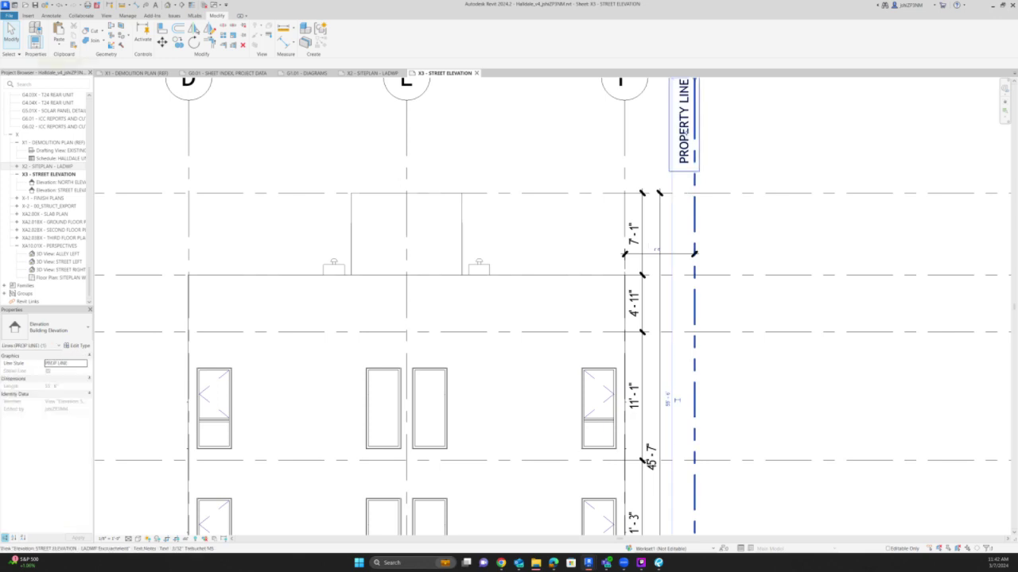
{"action": "key", "text": "m"}
{"action": "key", "text": "v"}
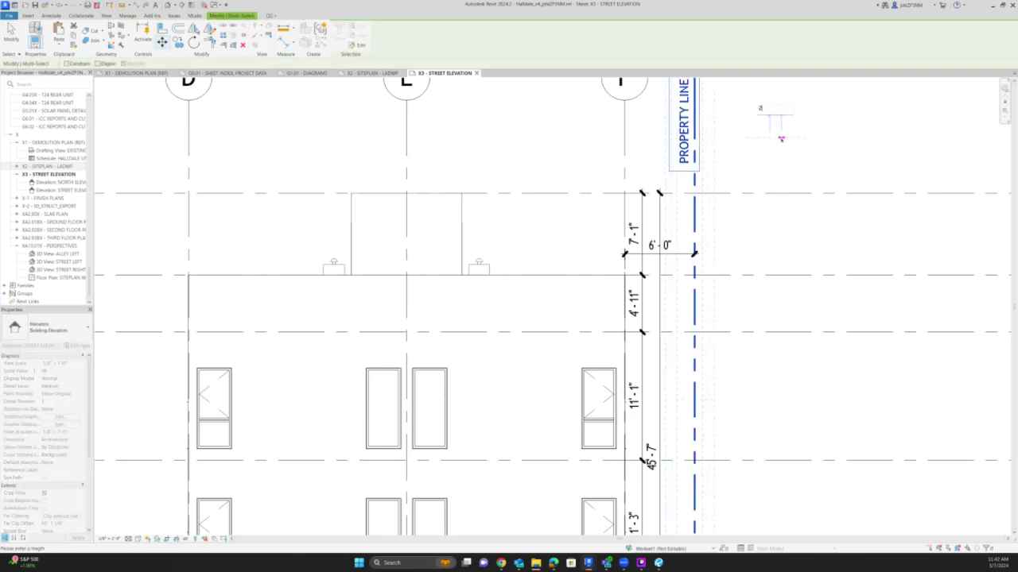
{"action": "type", "text": "2"}
{"action": "key", "text": "Return"}
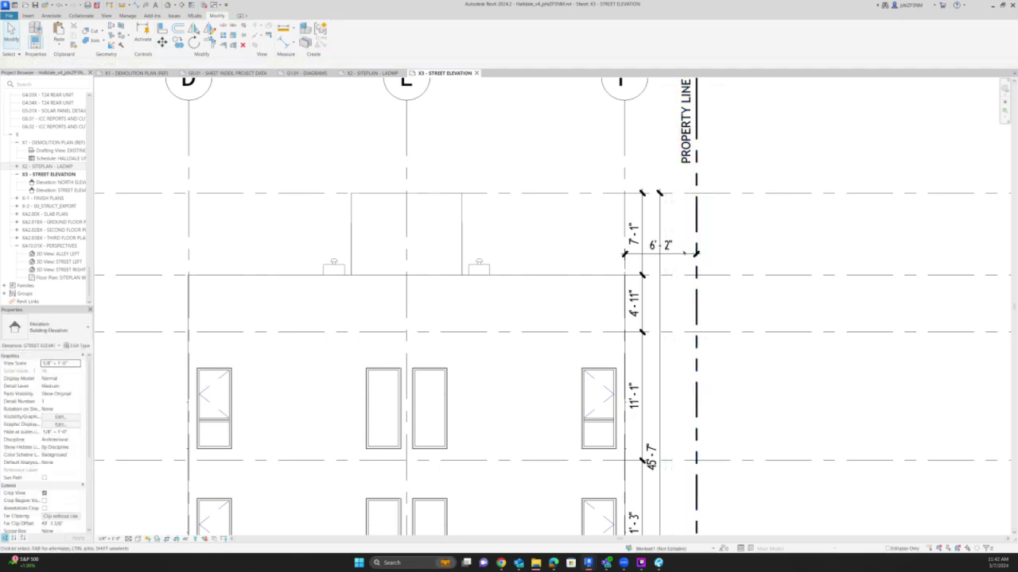
{"action": "scroll", "coordinate": [738, 279], "scroll_direction": "down", "scroll_amount": 3}
Move the left property line nearer grid A and unjoin the elements
{"action": "middle_click_drag", "start_coordinate": [109, 197], "coordinate": [380, 173]}
{"action": "left_click", "coordinate": [355, 179]}
{"action": "scroll", "coordinate": [361, 179], "scroll_direction": "up", "scroll_amount": 4}
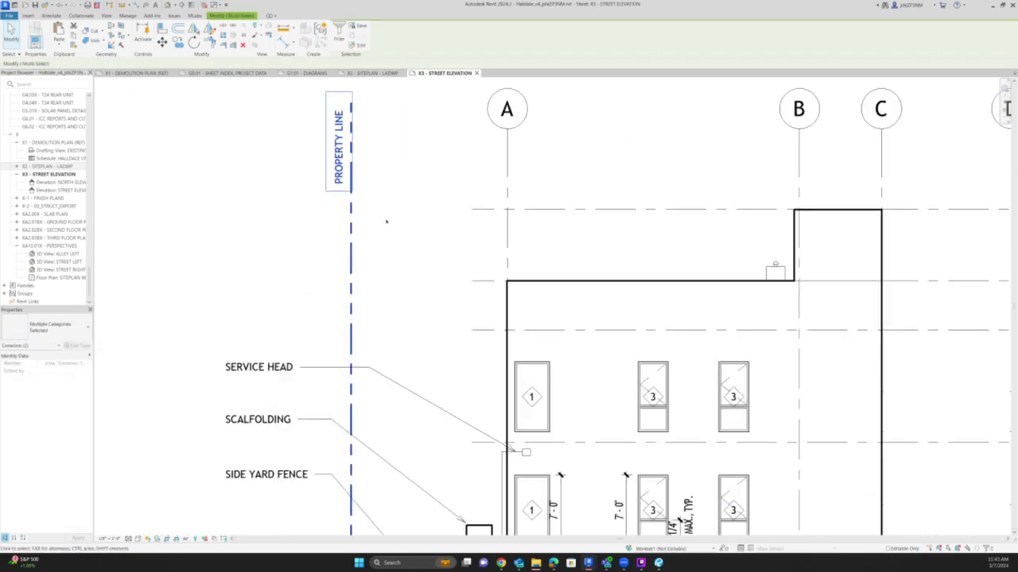
{"action": "left_click", "coordinate": [353, 273]}
{"action": "scroll", "coordinate": [474, 272], "scroll_direction": "up", "scroll_amount": 2}
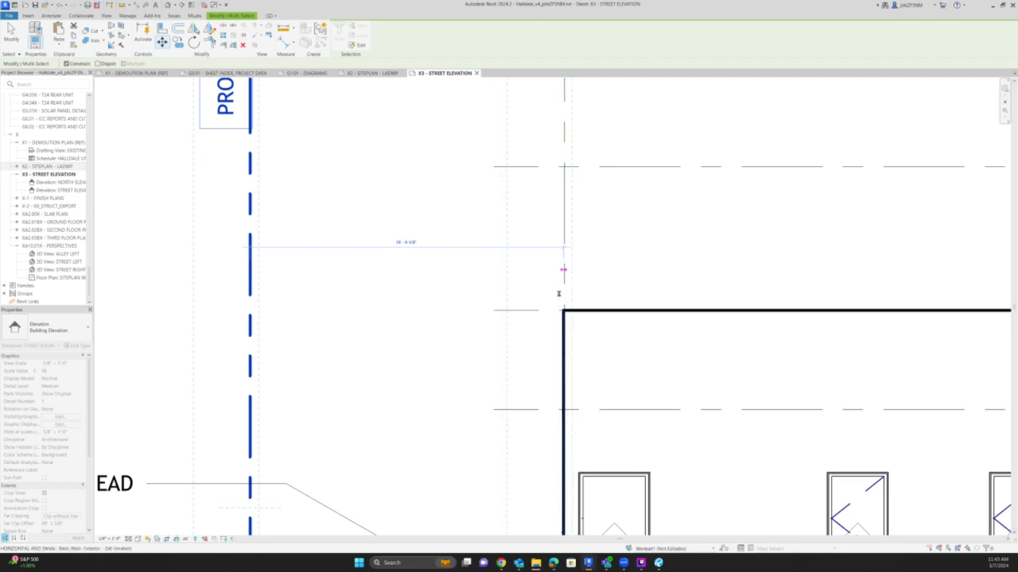
{"action": "left_click", "coordinate": [562, 270]}
{"action": "scroll", "coordinate": [606, 247], "scroll_direction": "down", "scroll_amount": 2}
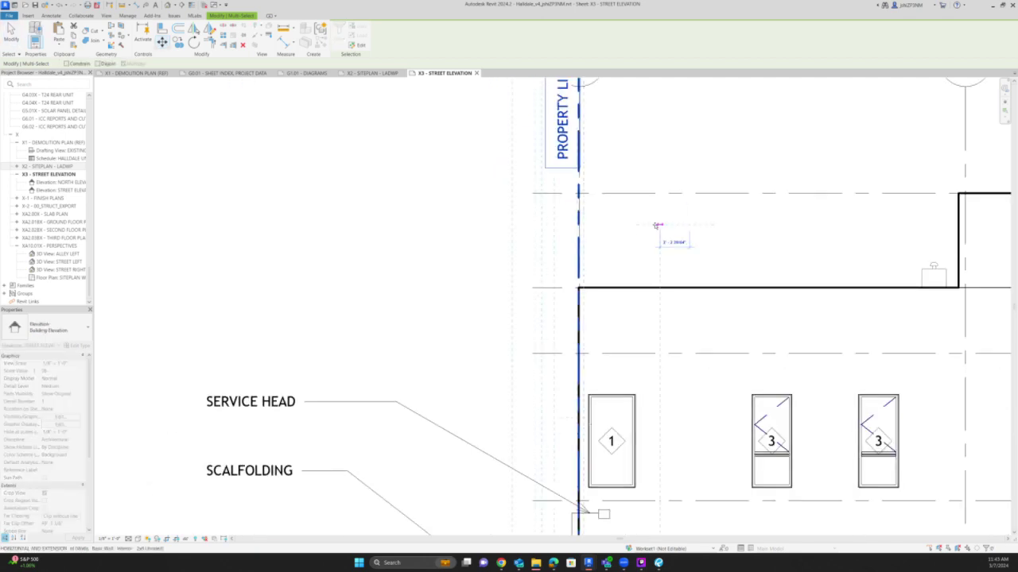
{"action": "left_click", "coordinate": [656, 226]}
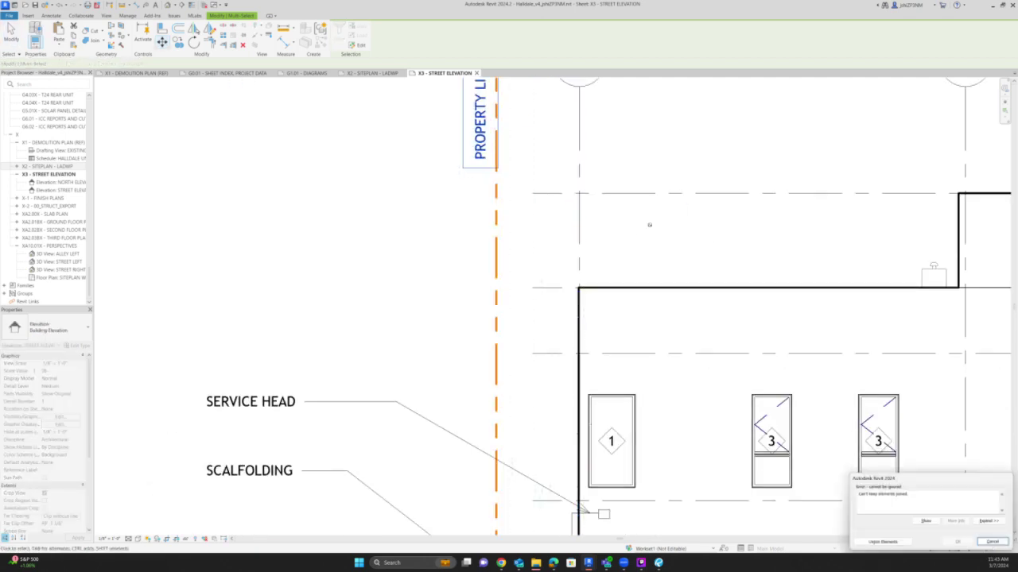
{"action": "left_click", "coordinate": [884, 543]}
{"action": "left_click", "coordinate": [382, 293]}
{"action": "scroll", "coordinate": [381, 293], "scroll_direction": "down", "scroll_amount": 6}
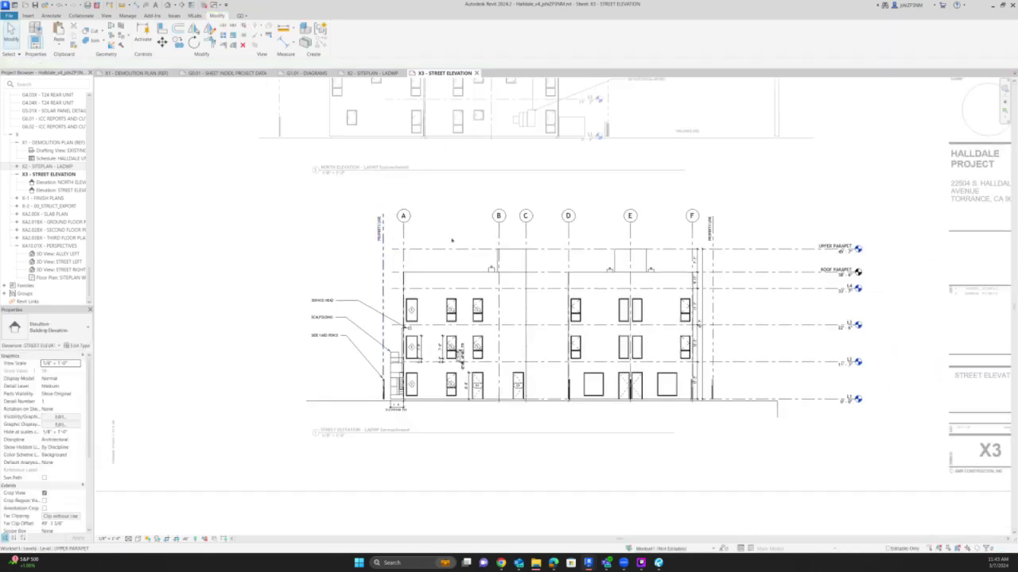
Make the elevation's crop region visible and drag its left edge inward to trim it
{"action": "double_click", "coordinate": [838, 281]}
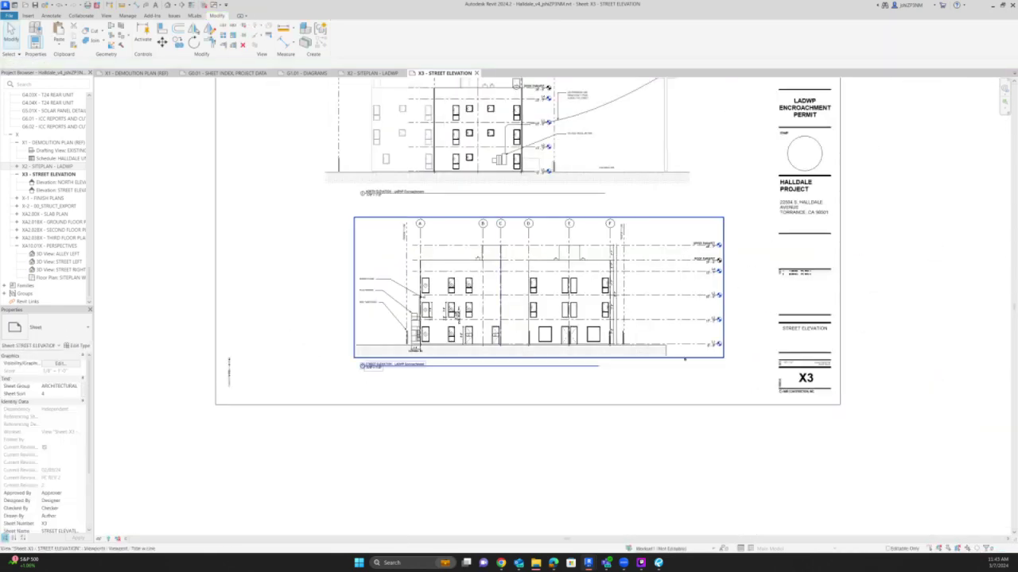
{"action": "double_click", "coordinate": [587, 384]}
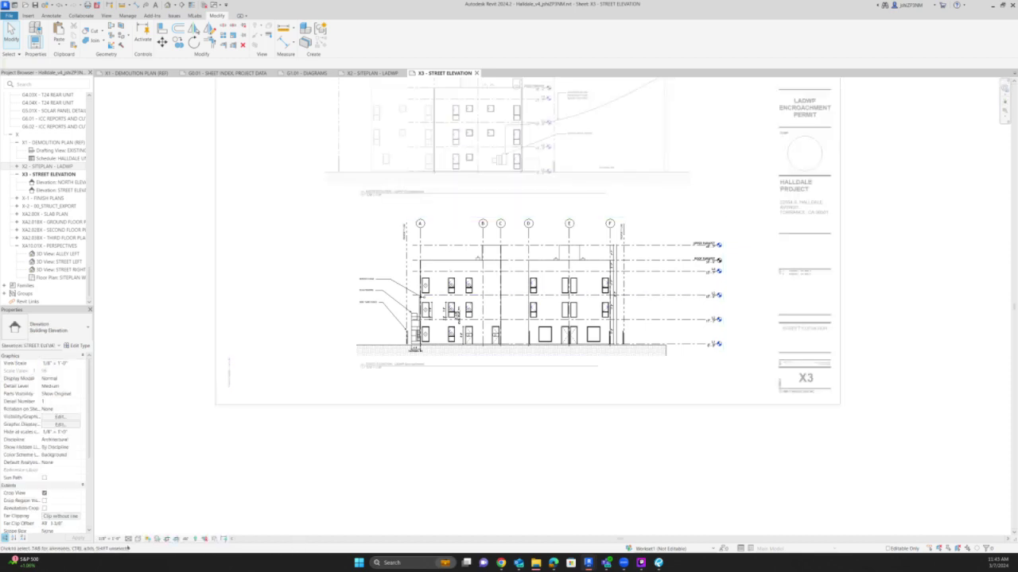
{"action": "left_click", "coordinate": [177, 539]}
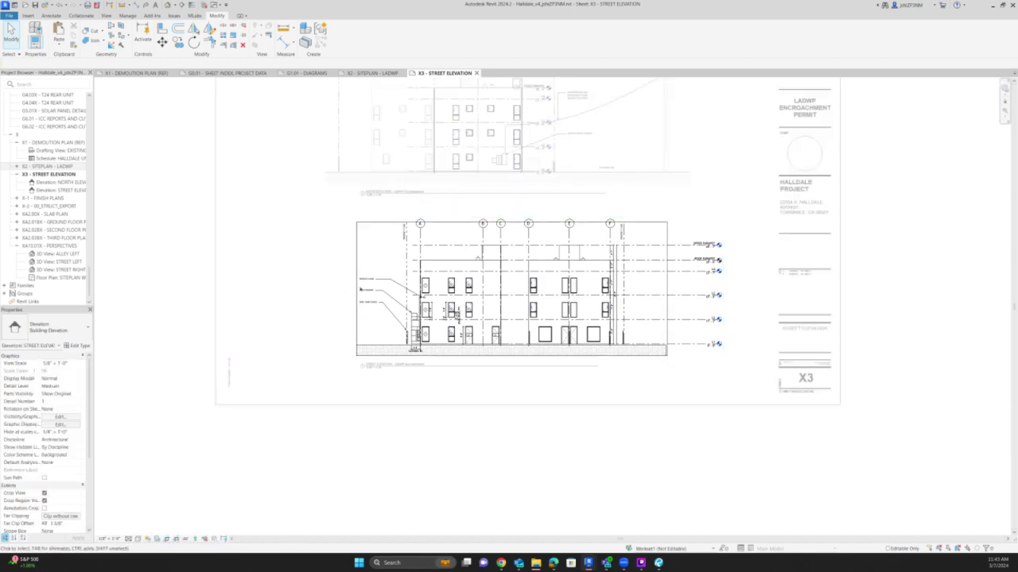
{"action": "left_click", "coordinate": [357, 290]}
{"action": "left_click_drag", "start_coordinate": [357, 290], "coordinate": [386, 290]}
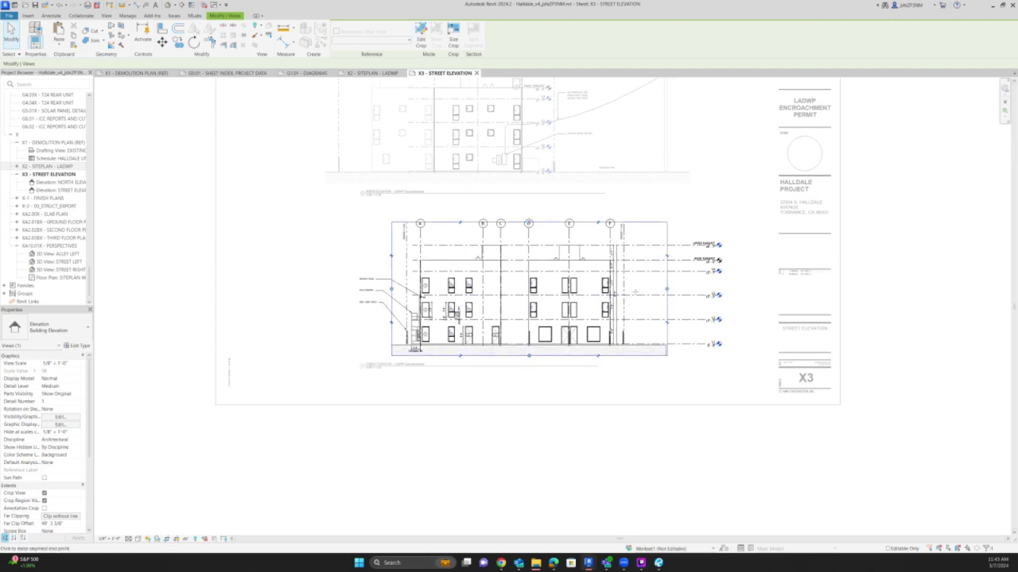
{"action": "left_click", "coordinate": [921, 241]}
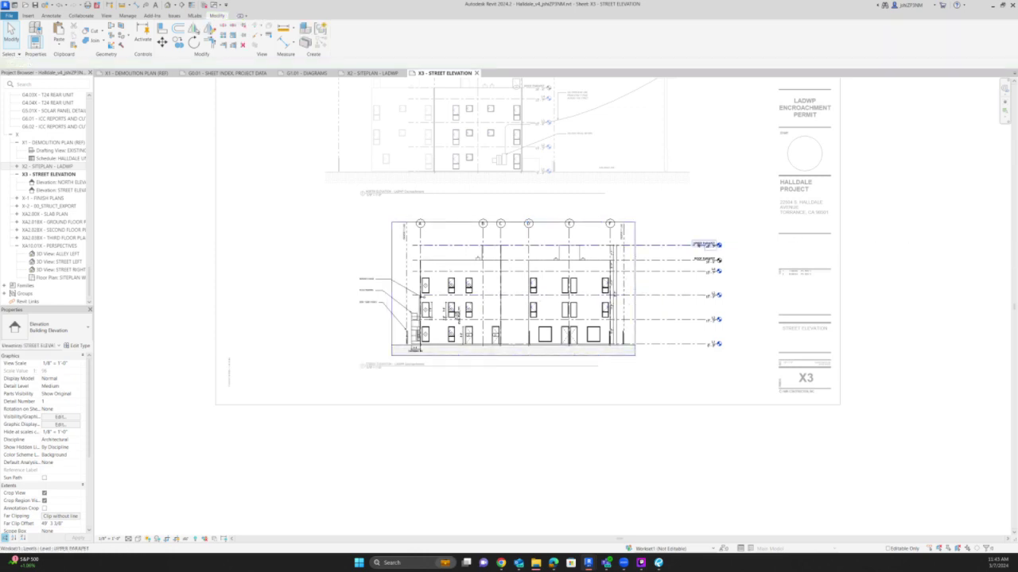
Check the street elevation viewport, fit the full sheet to the window, and open the PDF export settings
{"action": "left_click", "coordinate": [696, 245]}
{"action": "scroll", "coordinate": [694, 244], "scroll_direction": "up", "scroll_amount": 3}
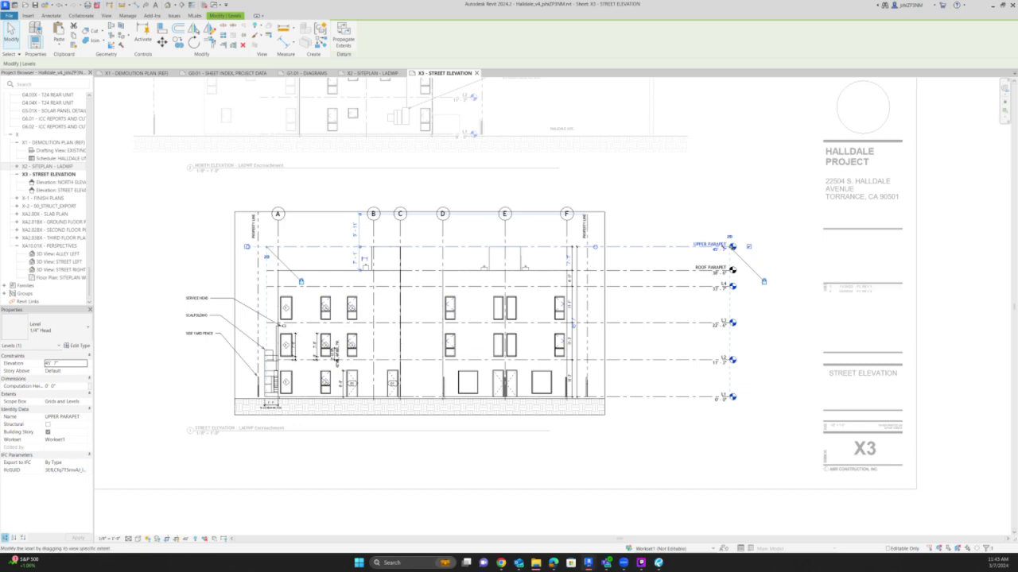
{"action": "scroll", "coordinate": [733, 246], "scroll_direction": "up", "scroll_amount": 2}
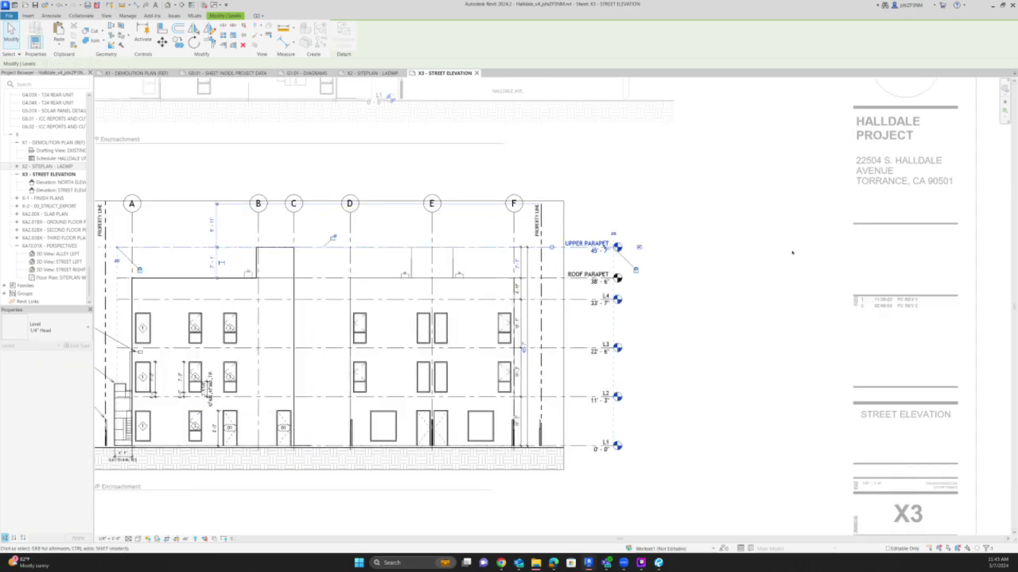
{"action": "scroll", "coordinate": [792, 253], "scroll_direction": "down", "scroll_amount": 5}
{"action": "left_click", "coordinate": [515, 314]}
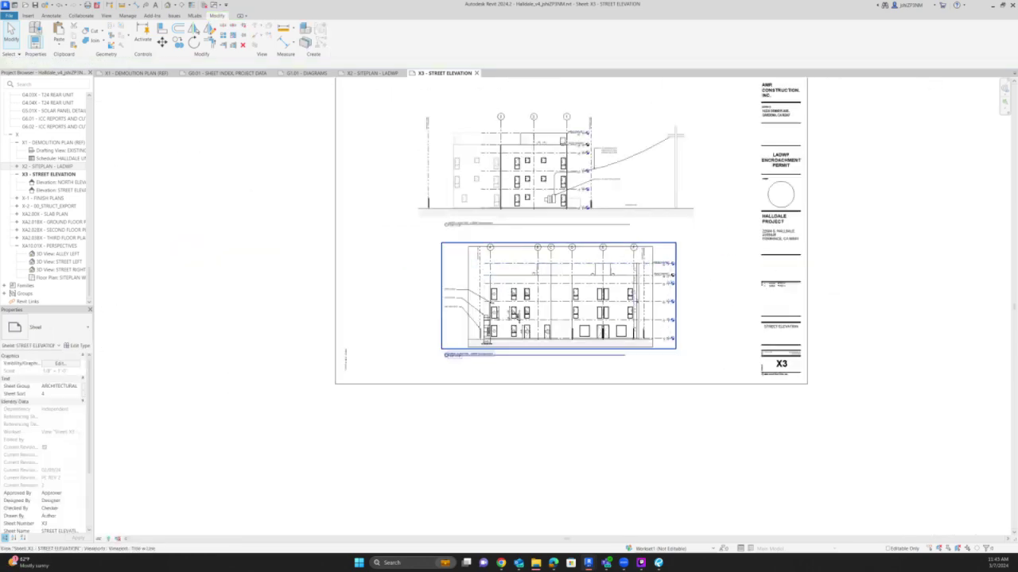
{"action": "double_click", "coordinate": [515, 314]}
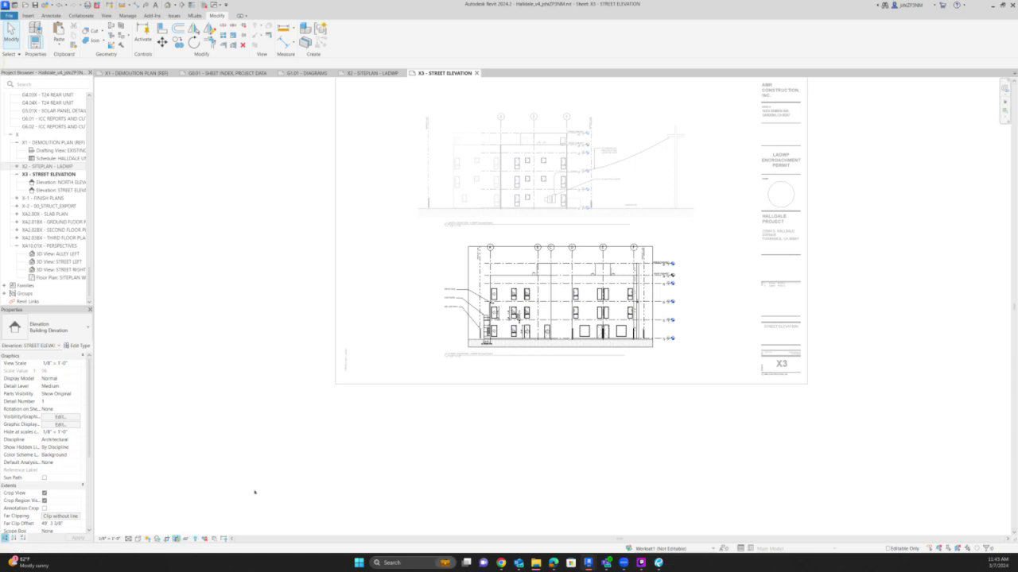
{"action": "double_click", "coordinate": [464, 422]}
{"action": "key", "text": "z"}
{"action": "key", "text": "f"}
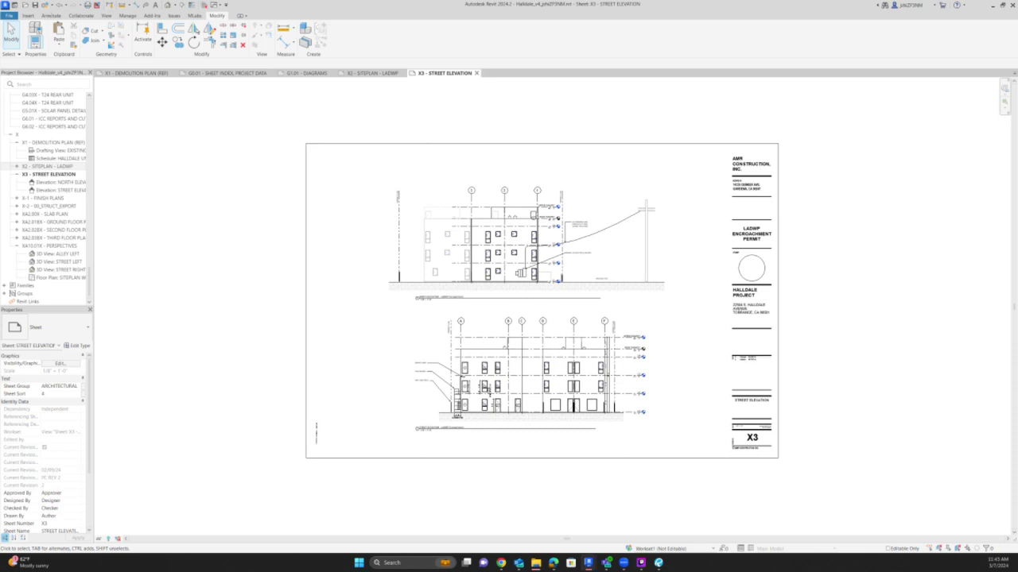
{"action": "left_click", "coordinate": [98, 6]}
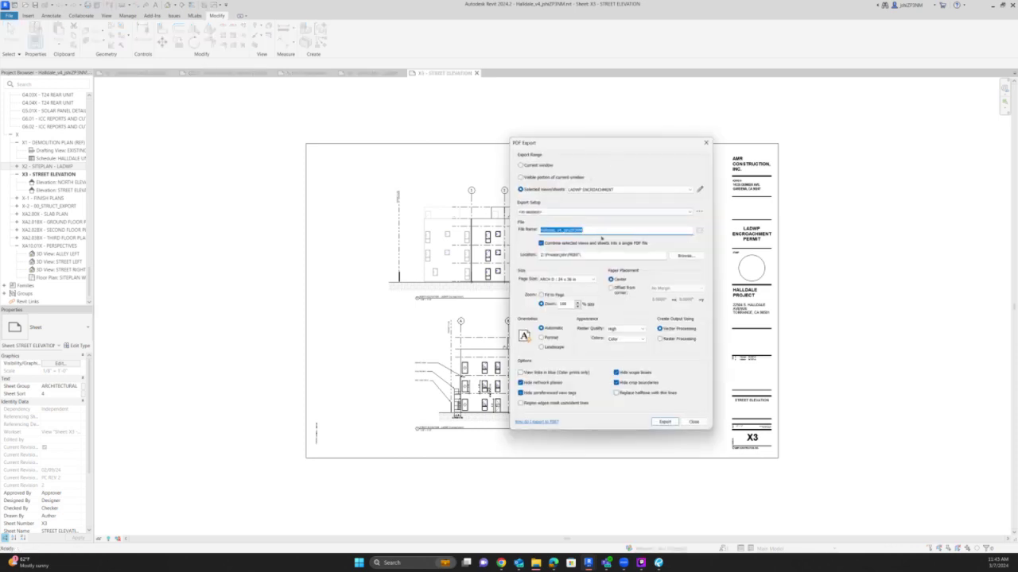
Export the LADWP sheets as one combined PDF under the existing file name
{"action": "left_click", "coordinate": [602, 230]}
{"action": "left_click", "coordinate": [663, 422]}
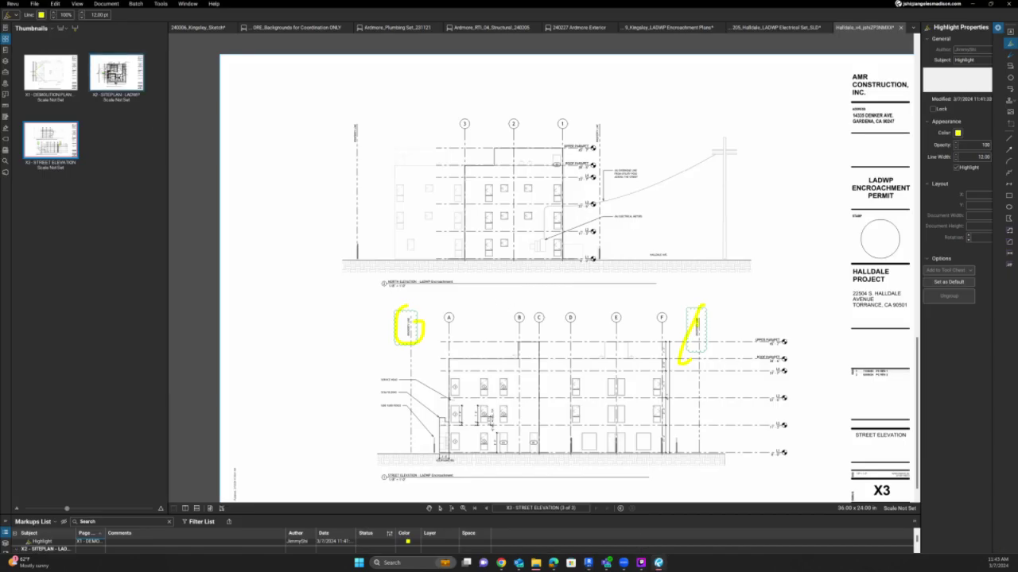
Save and close the older Halldale and Kingsley marked-up PDF sets
{"action": "left_click", "coordinate": [116, 73]}
{"action": "left_click", "coordinate": [51, 140]}
{"action": "left_click", "coordinate": [901, 28]}
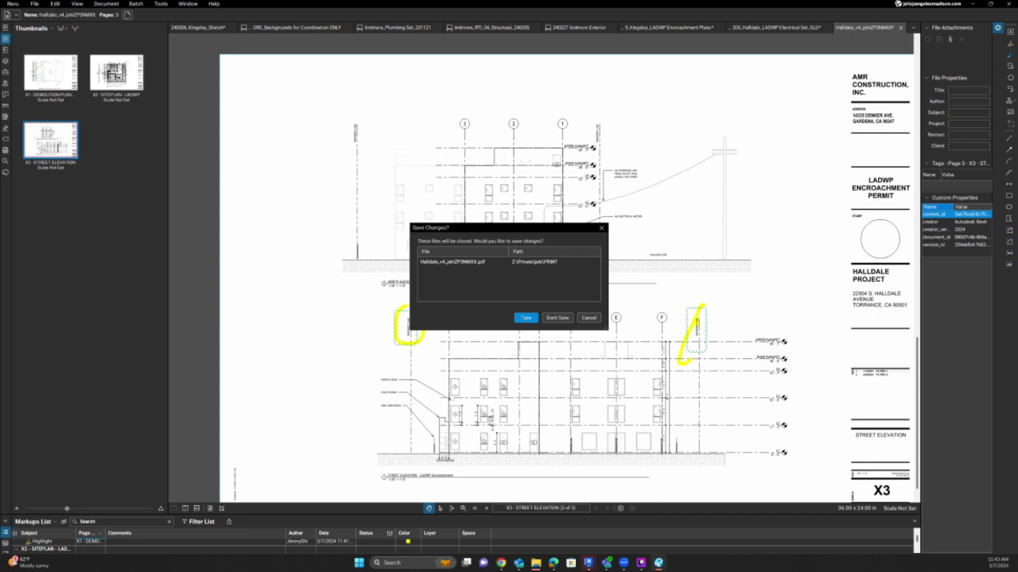
{"action": "left_click", "coordinate": [524, 318]}
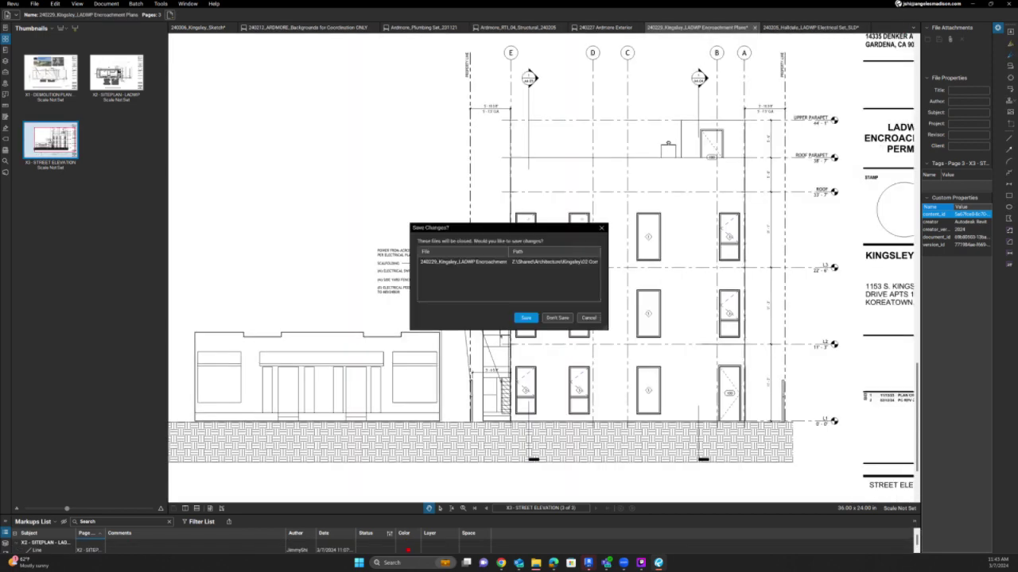
{"action": "left_click", "coordinate": [524, 318]}
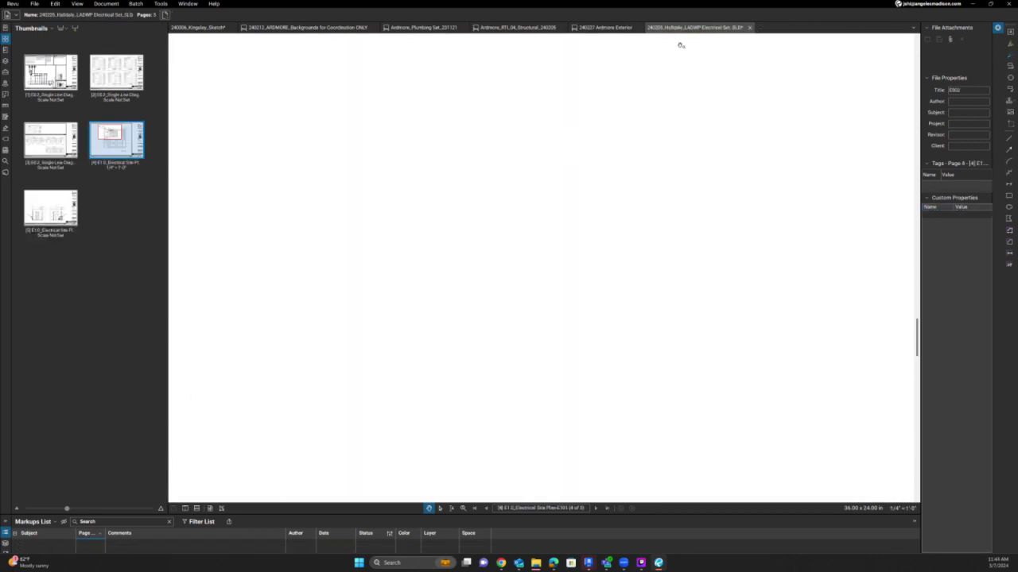
{"action": "middle_click_drag", "start_coordinate": [637, 96], "coordinate": [632, 102]}
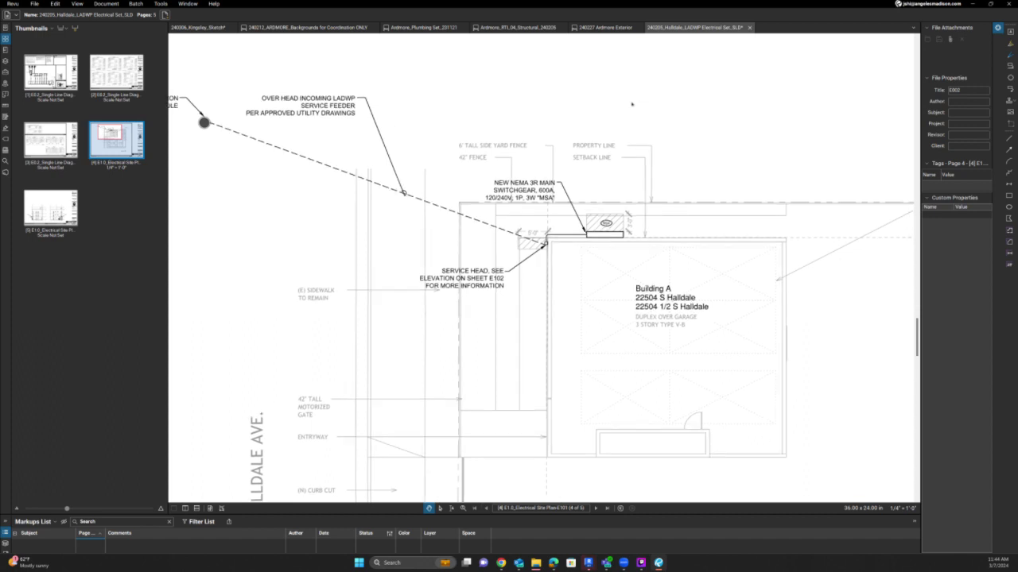
Open the newly exported Halldale PDF and page through sheets X1, X2 and X3
{"action": "key", "text": "ctrl+o"}
{"action": "double_click", "coordinate": [155, 81]}
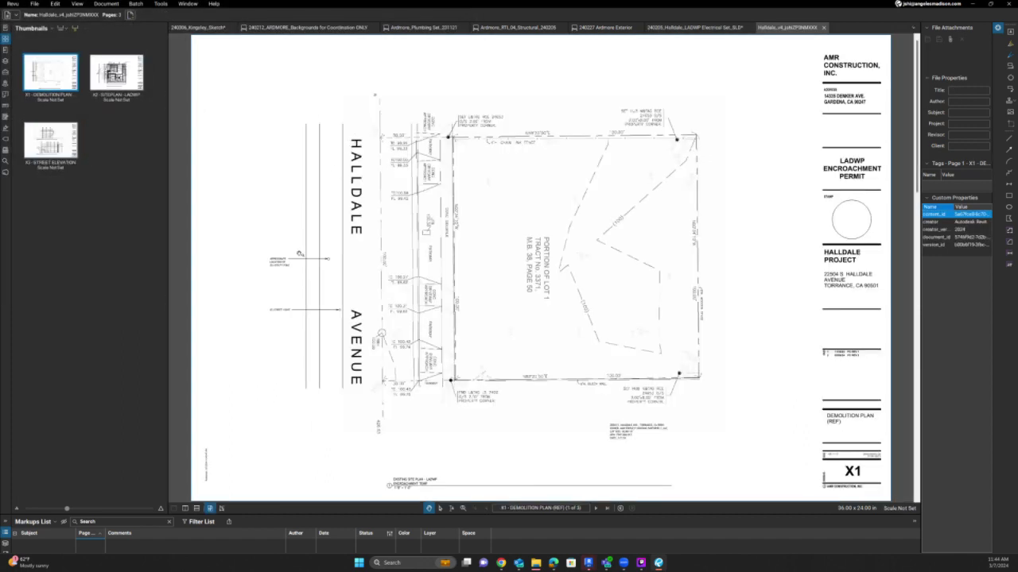
{"action": "key", "text": "Page_Down"}
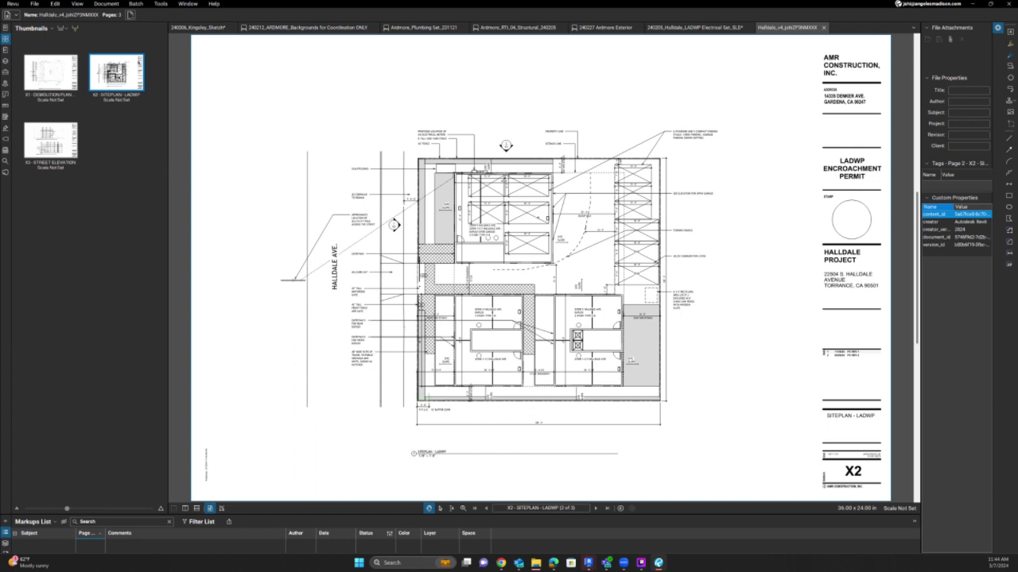
{"action": "key", "text": "Page_Down"}
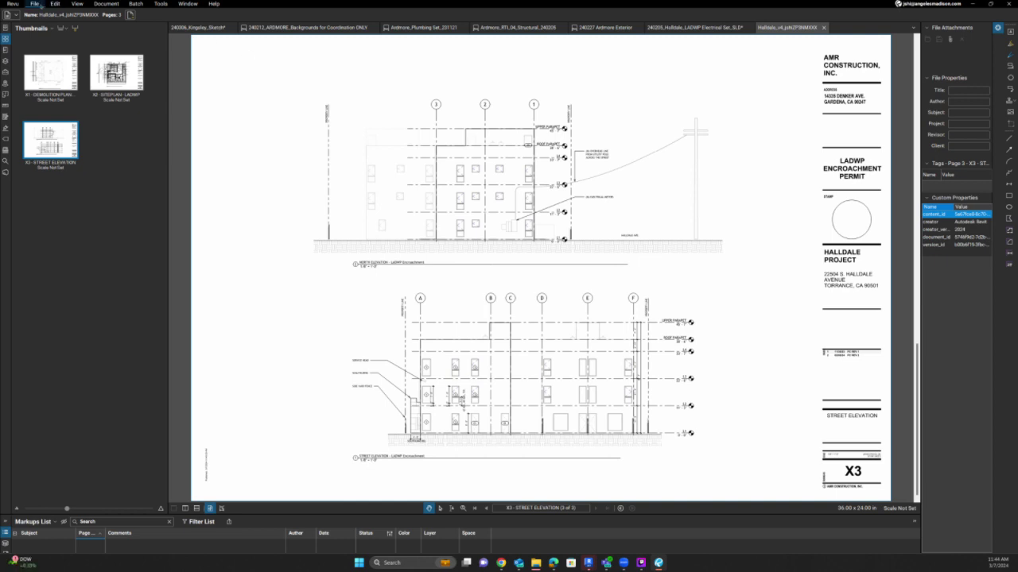
Save the PDF as '240307_Halldale_LADWP Encroachment Plans', close it and minimize Bluebeam
{"action": "left_click", "coordinate": [34, 4]}
{"action": "left_click", "coordinate": [50, 96]}
{"action": "left_click", "coordinate": [95, 90]}
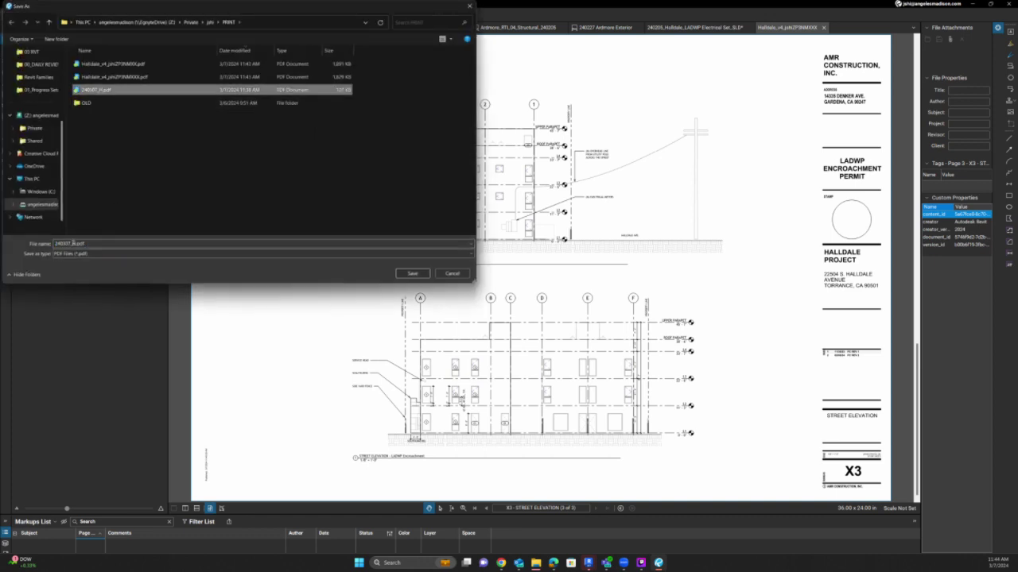
{"action": "double_click", "coordinate": [72, 243]}
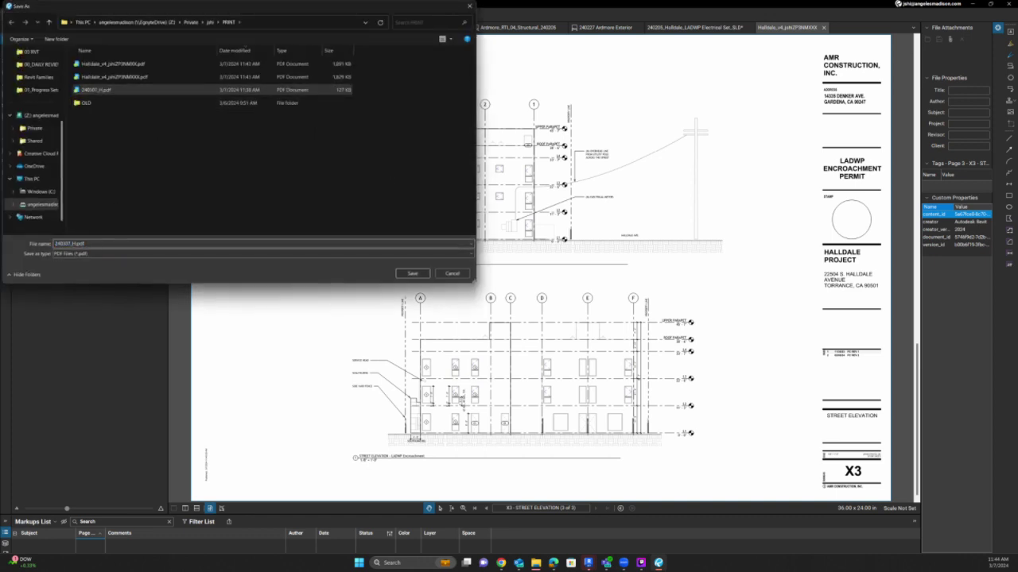
{"action": "type", "text": "ALL"}
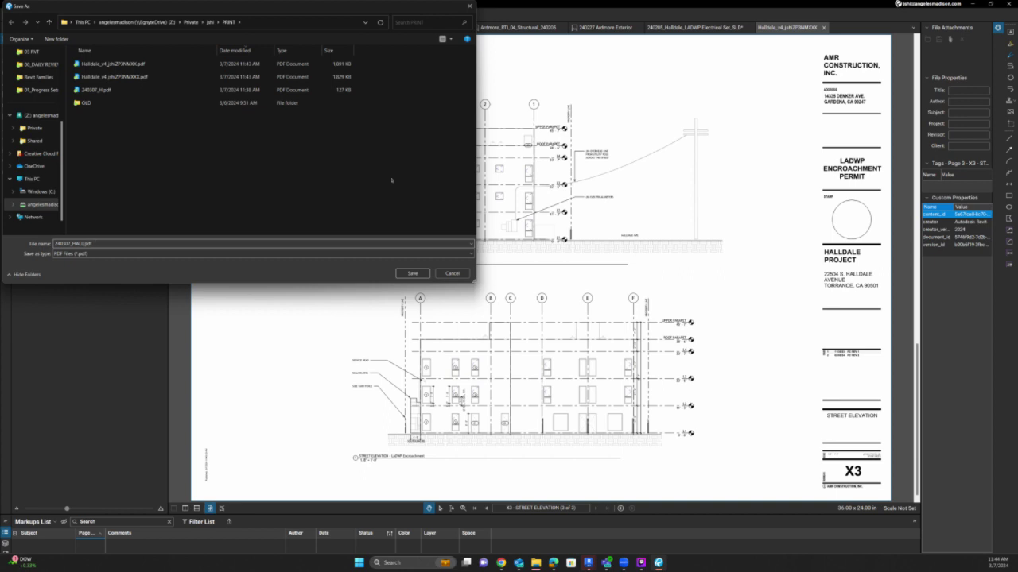
{"action": "key", "text": "BackSpace"}
{"action": "key", "text": "BackSpace"}
{"action": "key", "text": "BackSpace"}
{"action": "type", "text": "alldale_LADWP Encroachment Plan"}
{"action": "key", "text": "Return"}
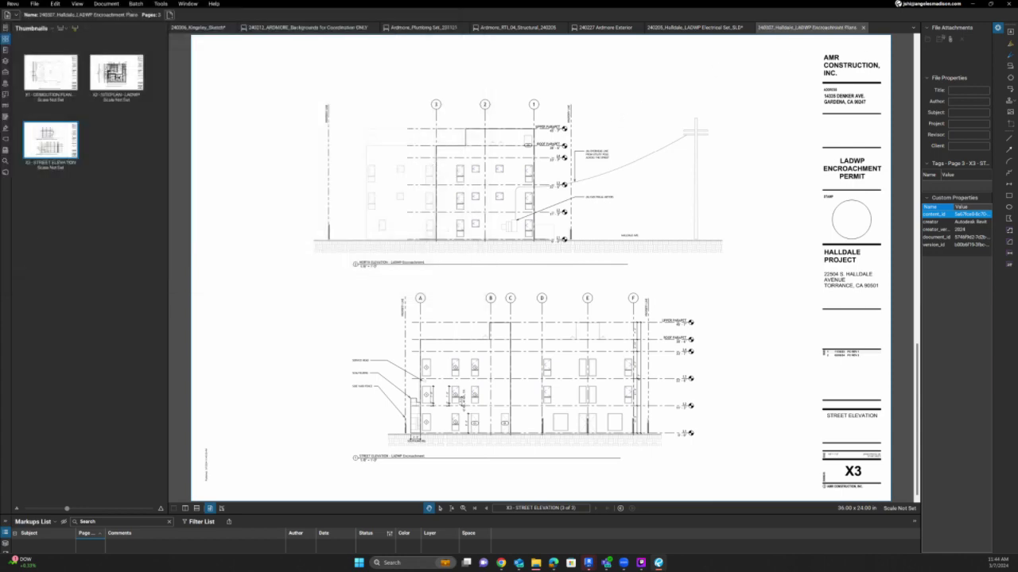
{"action": "left_click", "coordinate": [864, 28]}
{"action": "left_click", "coordinate": [972, 4]}
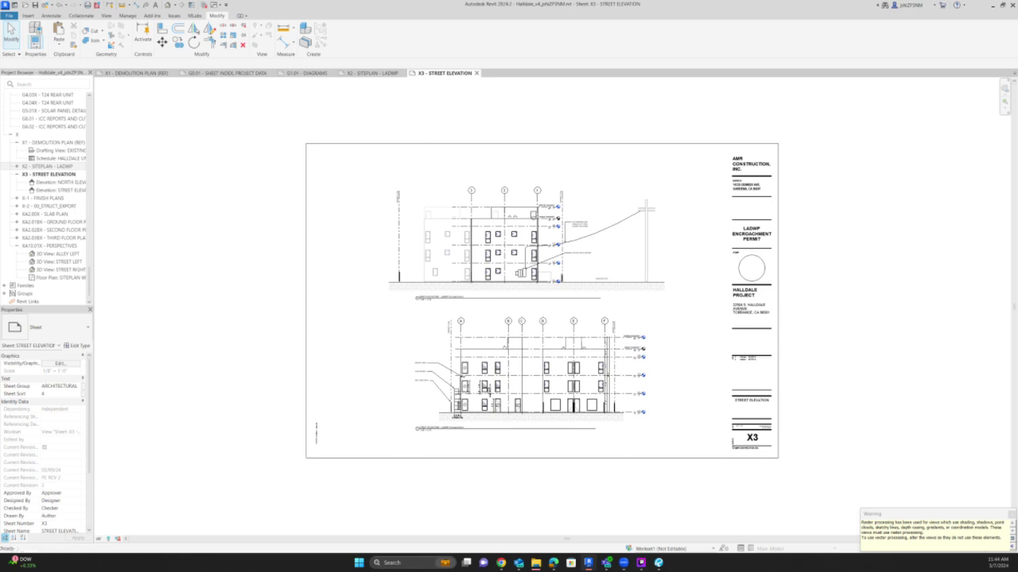
Replace the same-named files when moving them into Revit Backup
{"action": "mouse_move", "coordinate": [537, 562]}
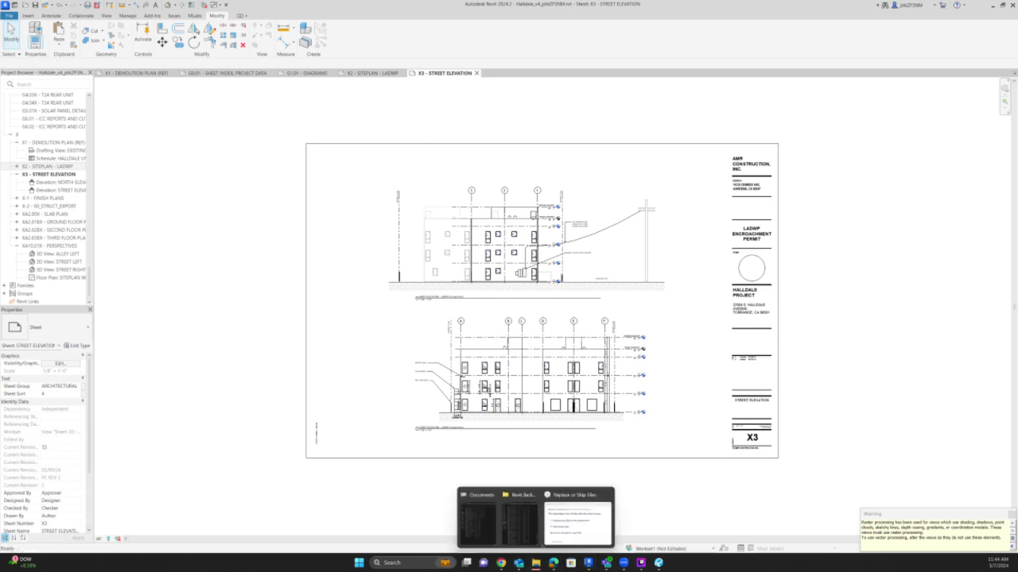
{"action": "left_click", "coordinate": [566, 515]}
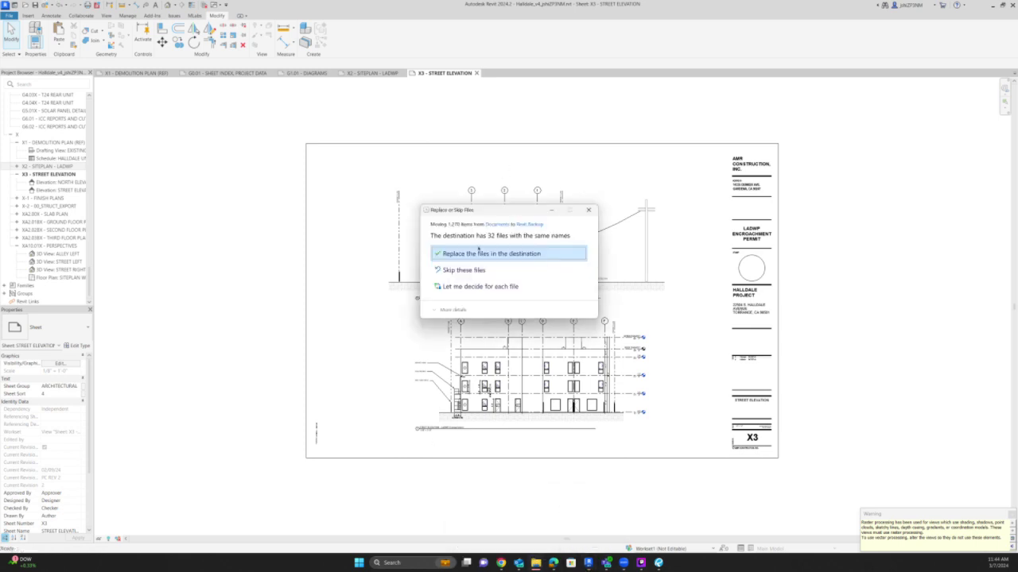
{"action": "left_click", "coordinate": [477, 253]}
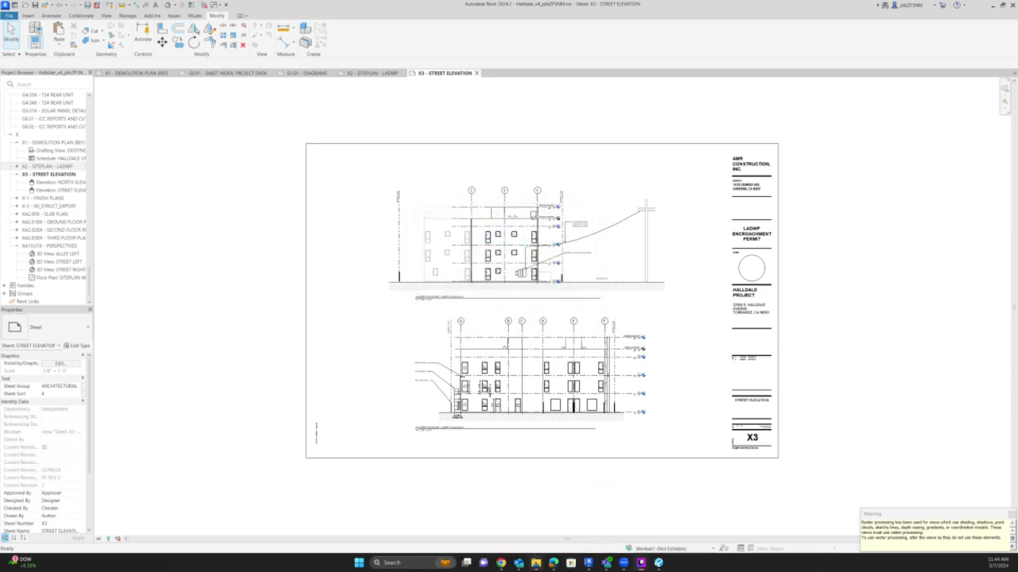
Browse to the PRINT folder and select the new Halldale LADWP encroachment PDF
{"action": "mouse_move", "coordinate": [535, 563]}
{"action": "left_click", "coordinate": [561, 520]}
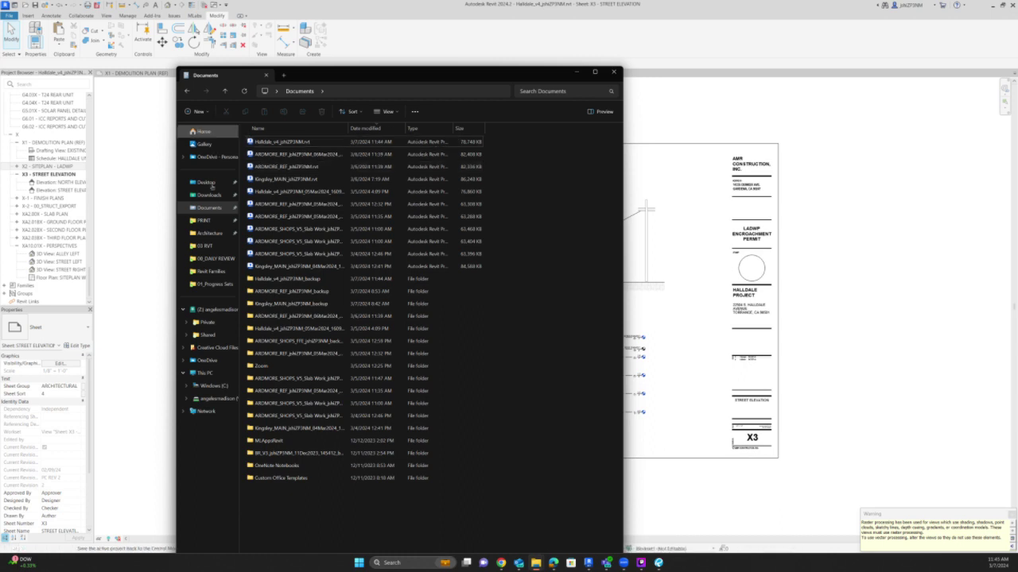
{"action": "left_click", "coordinate": [209, 194]}
{"action": "left_click", "coordinate": [204, 220]}
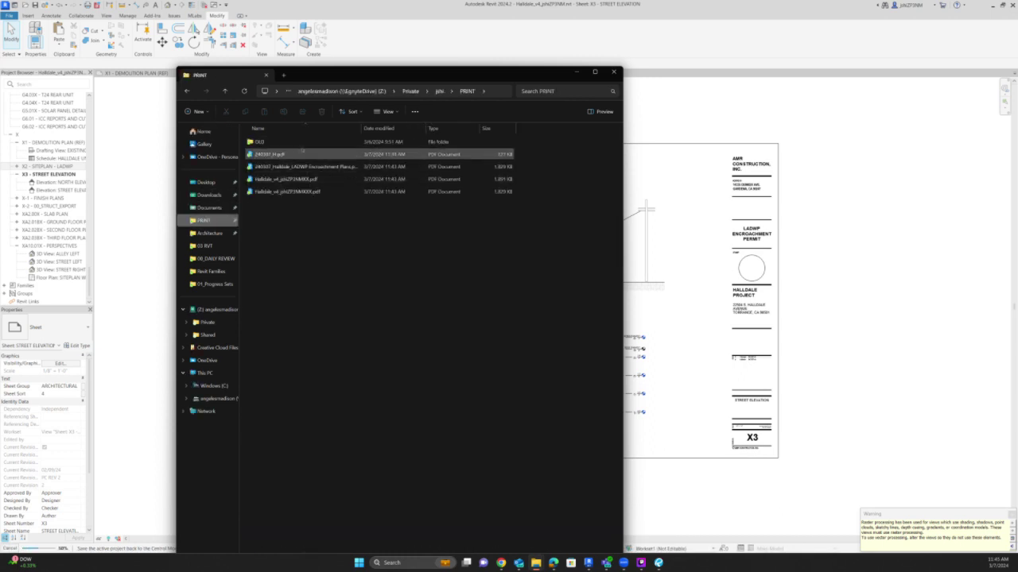
{"action": "left_click", "coordinate": [302, 167]}
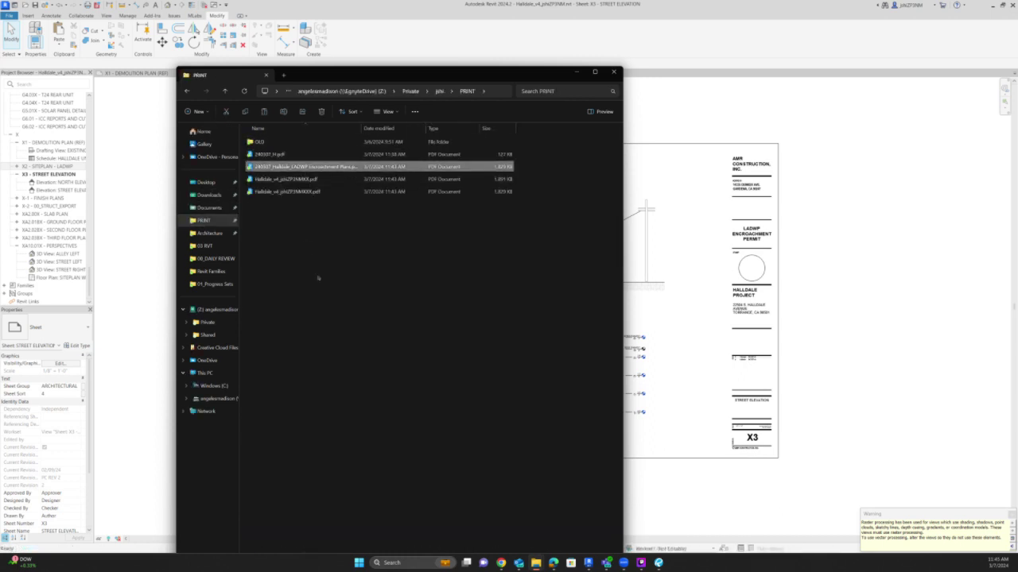